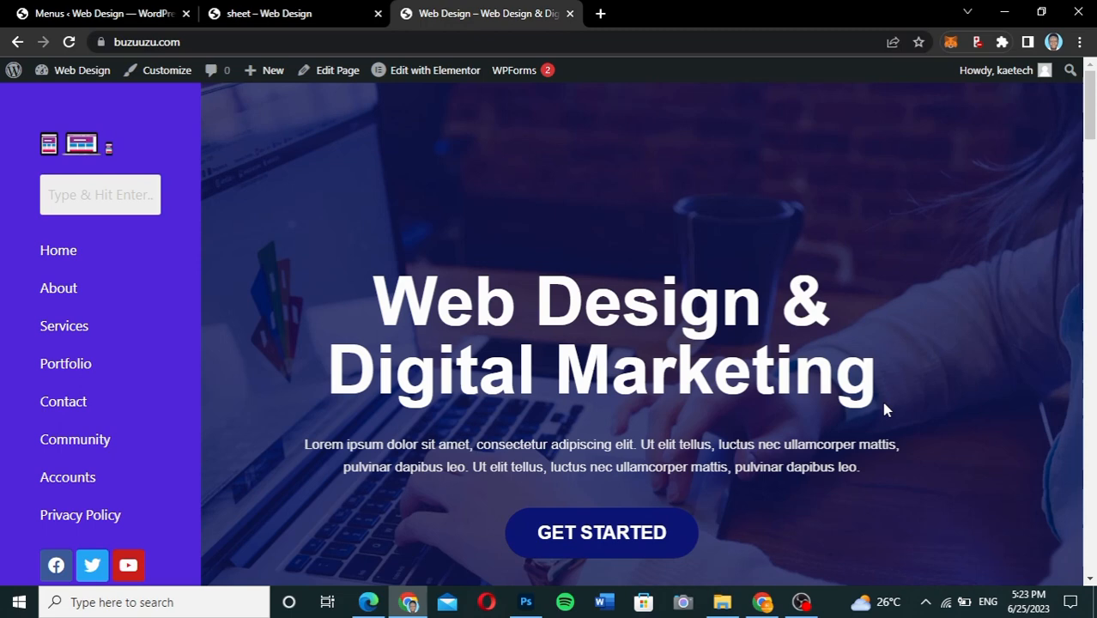
# Step: Look over the buzuuzu.com homepage while logged in, and reload it in the other browser profile as a visitor
pyautogui.scroll(-2, 805, 420)
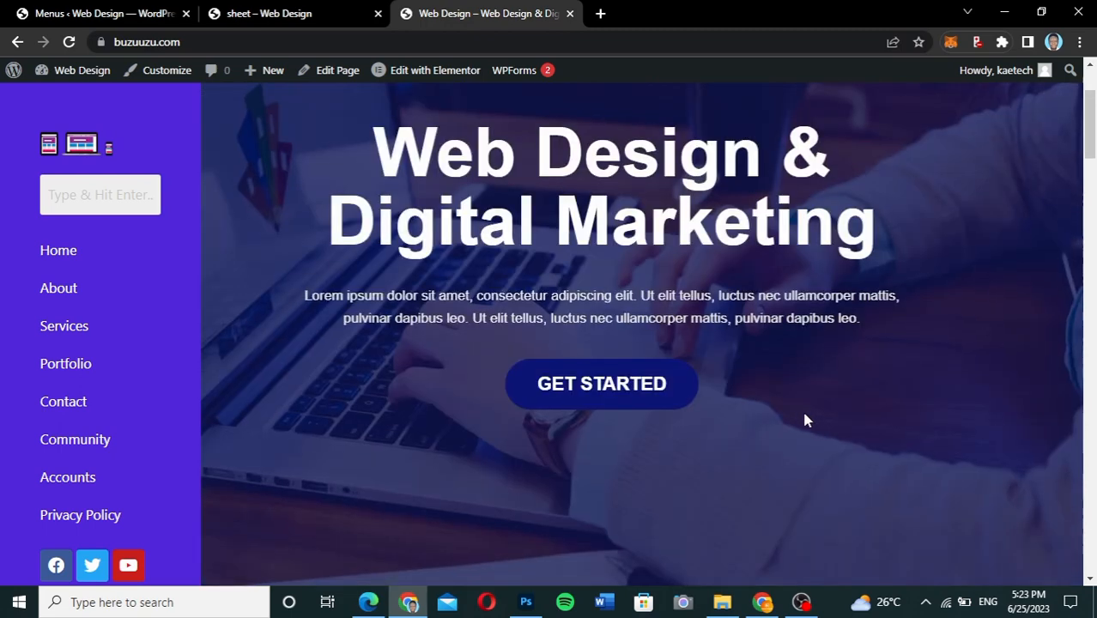
pyautogui.scroll(-1, 805, 421)
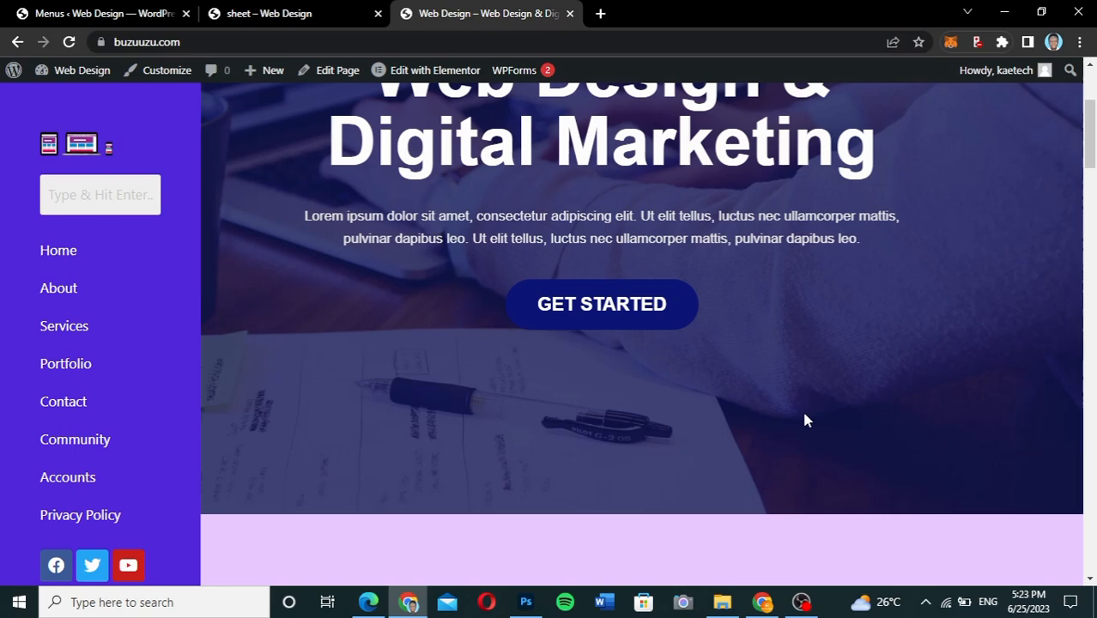
pyautogui.scroll(3, 805, 420)
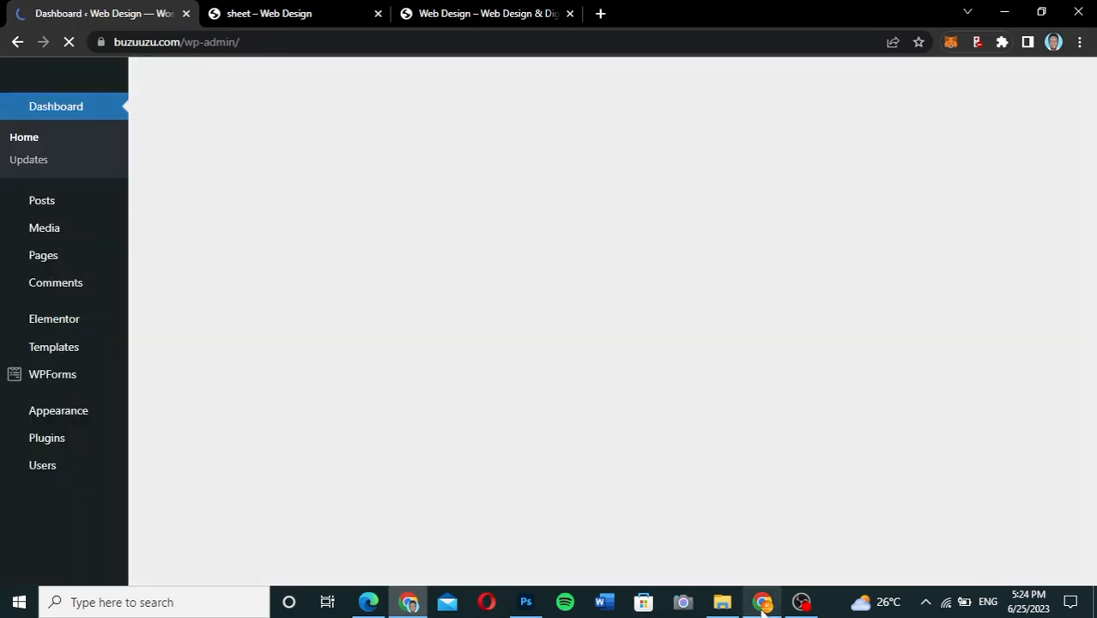
pyautogui.click(762, 603)
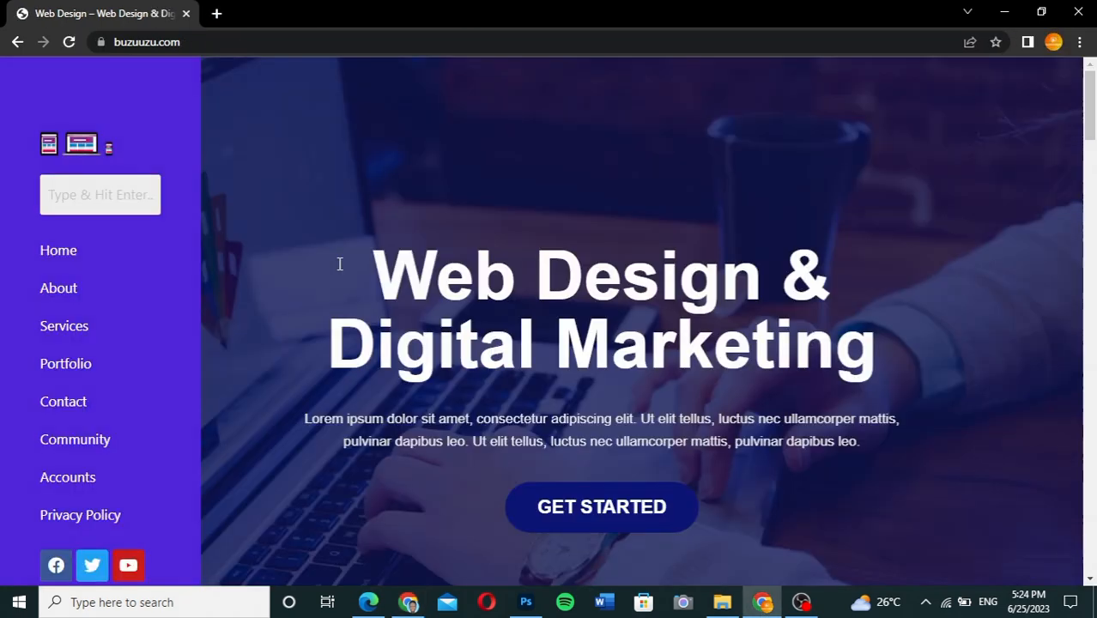
pyautogui.press('F5')
pyautogui.moveTo(410, 609)
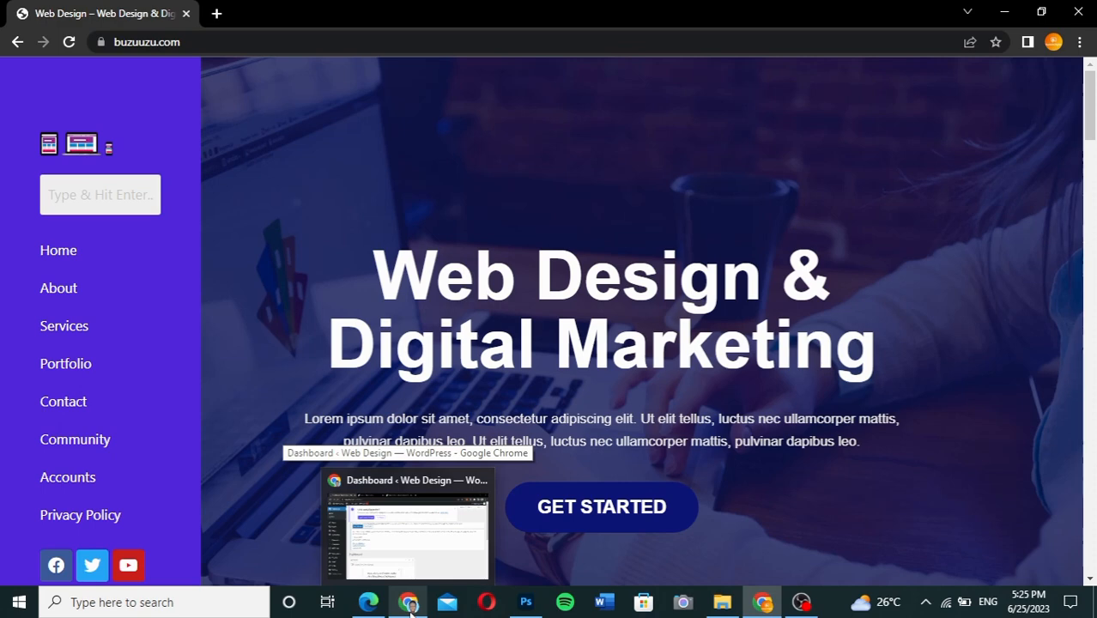
# Step: Return to the WordPress dashboard and search the plugins available to add for "restricted site access"
pyautogui.click(410, 608)
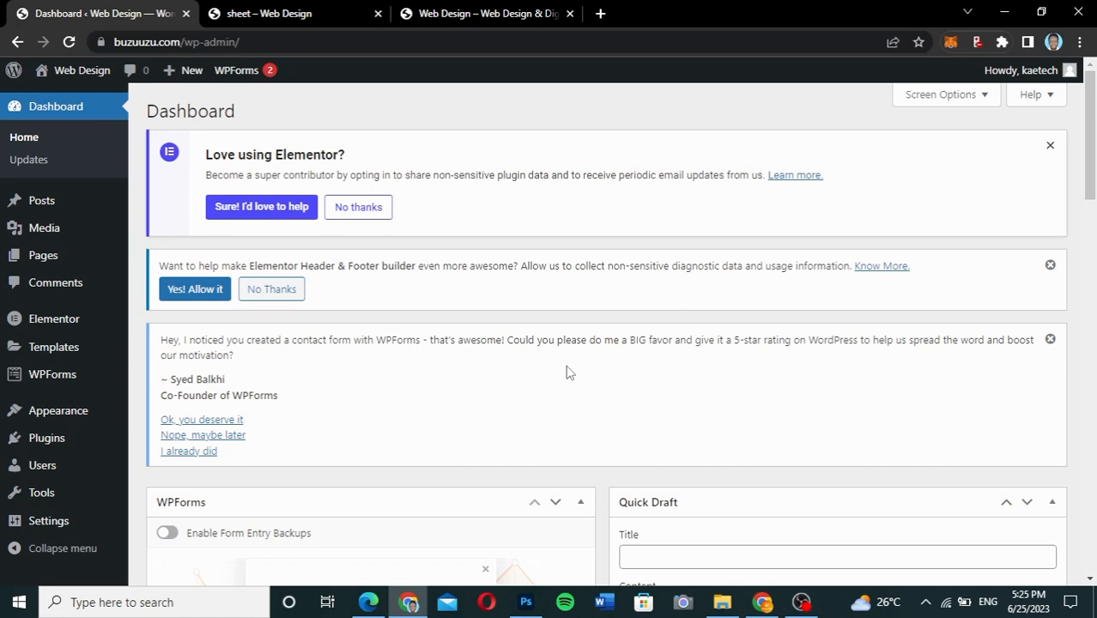
pyautogui.moveTo(46, 437)
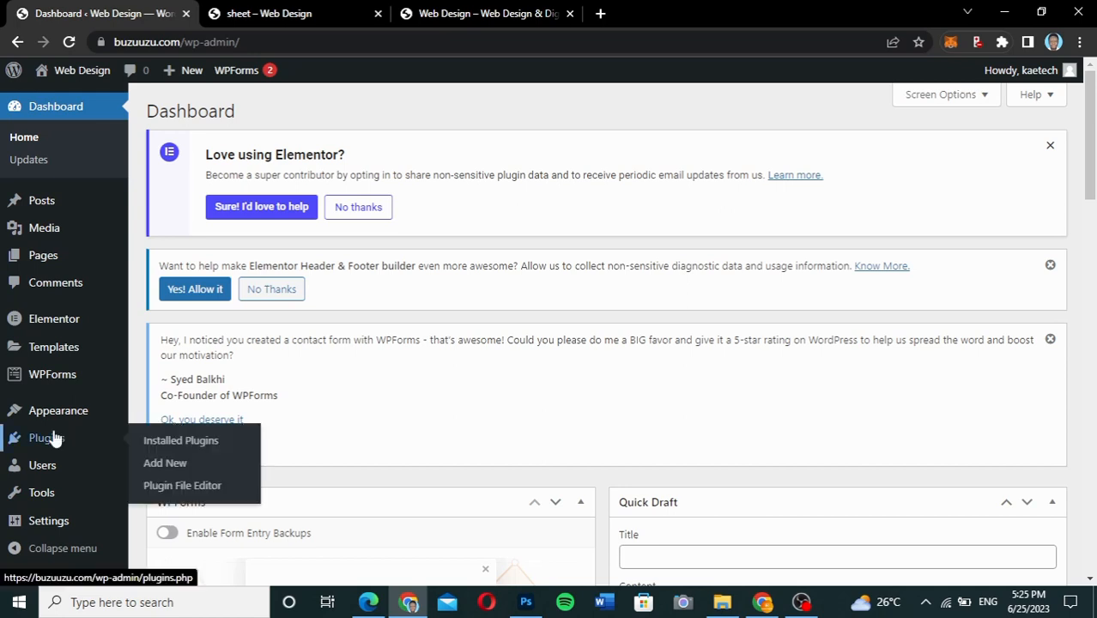
pyautogui.click(176, 441)
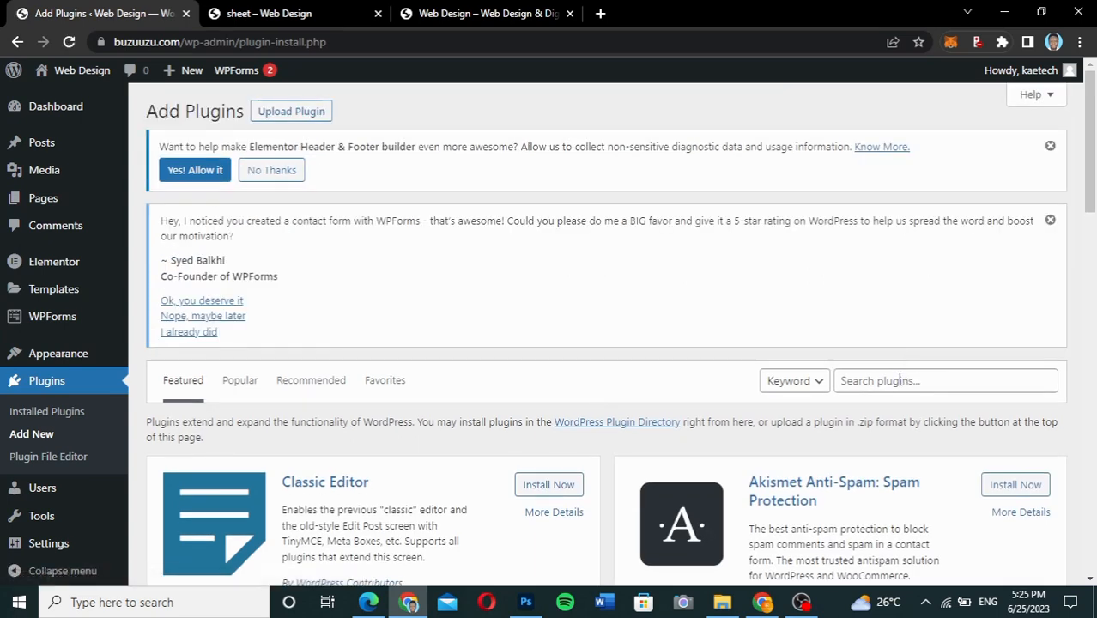
pyautogui.click(899, 381)
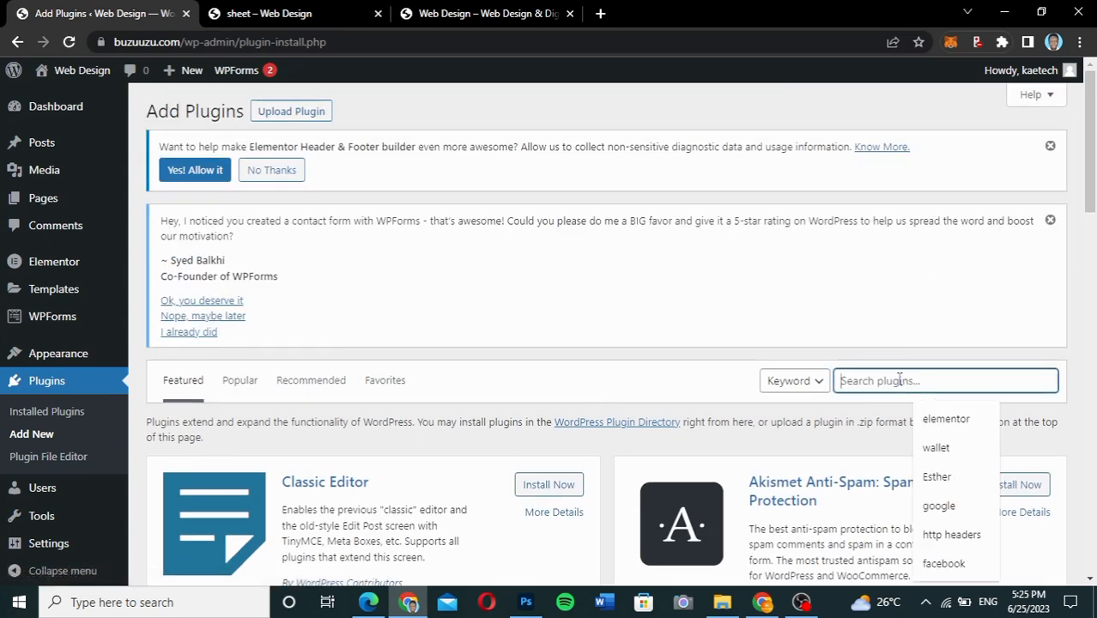
pyautogui.write('restri')
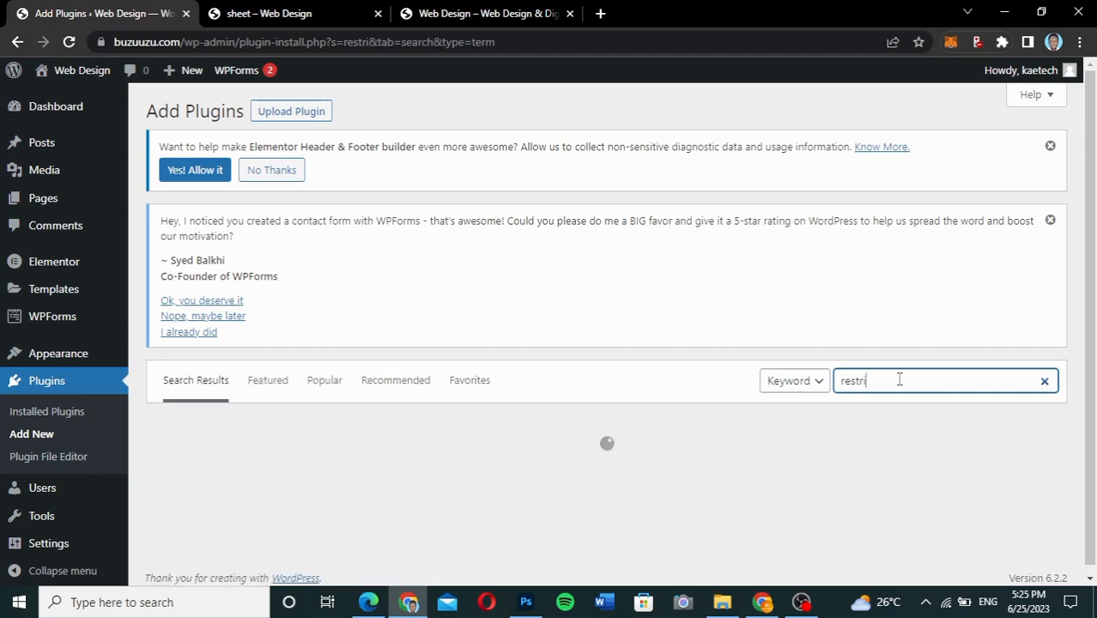
pyautogui.write('cted ')
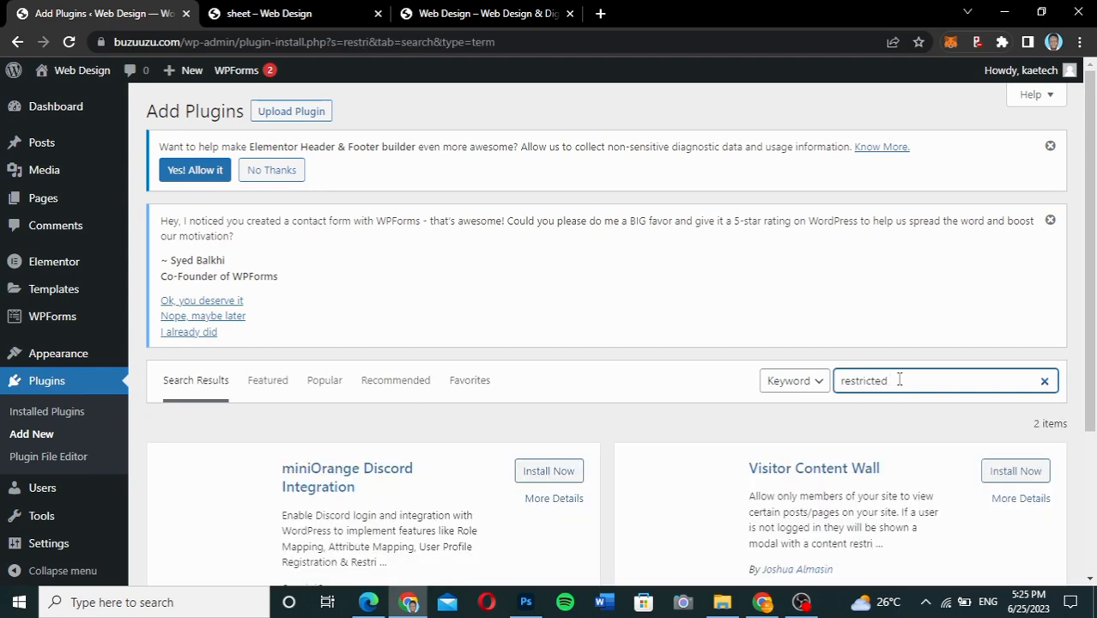
pyautogui.write('site access')
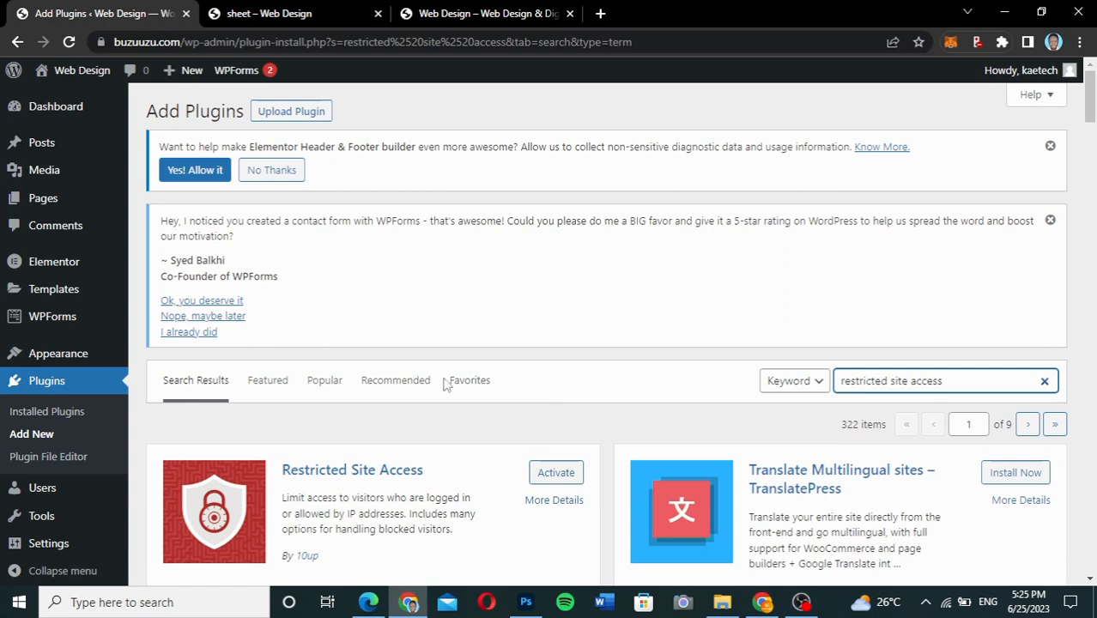
# Step: Activate the Restricted Site Access plugin and open its settings from the installed plugins list
pyautogui.scroll(-2, 416, 429)
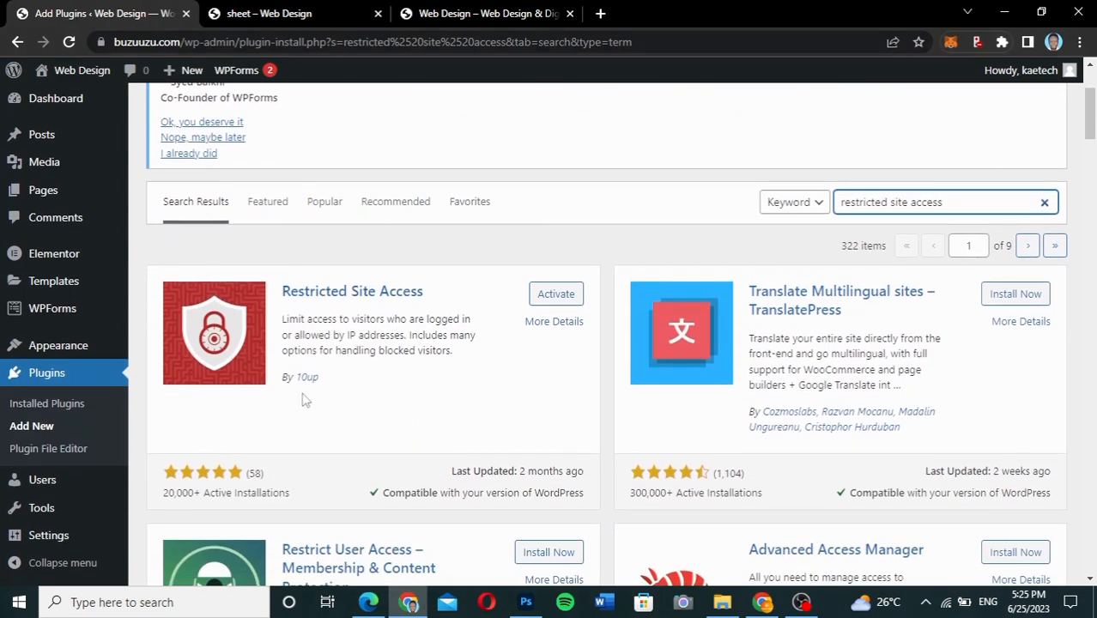
pyautogui.click(558, 294)
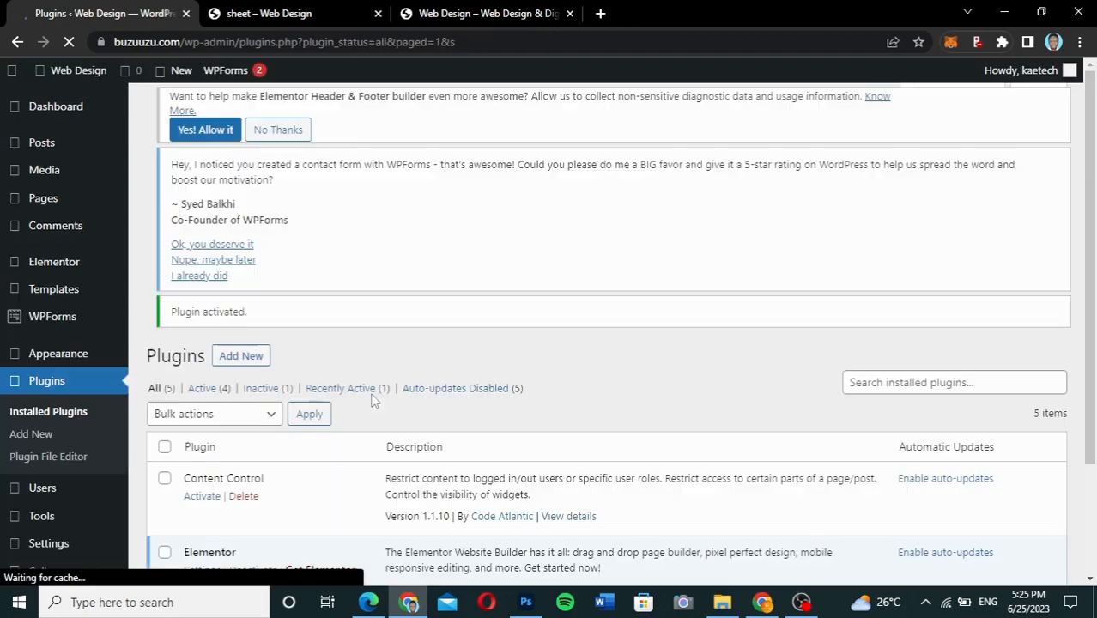
pyautogui.scroll(-5, 371, 399)
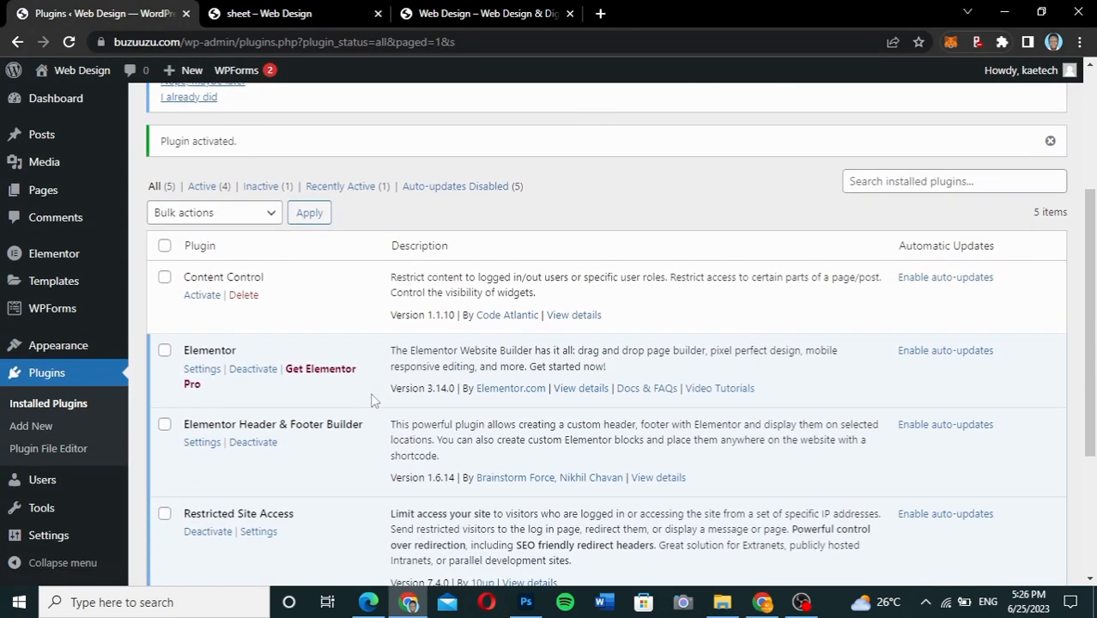
pyautogui.scroll(3, 371, 399)
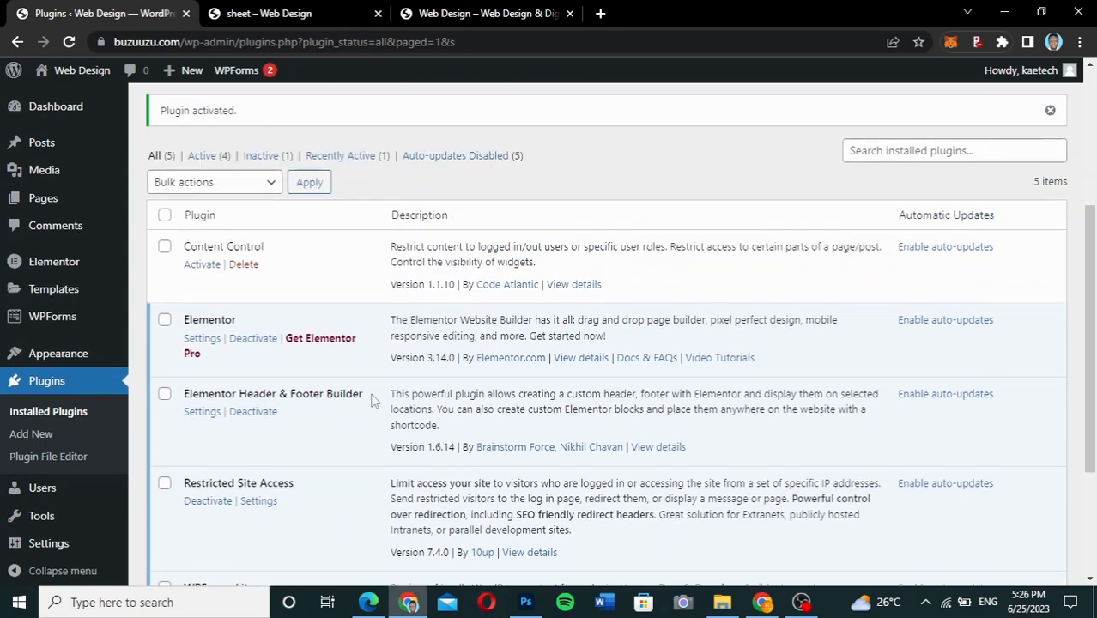
pyautogui.scroll(-3, 371, 399)
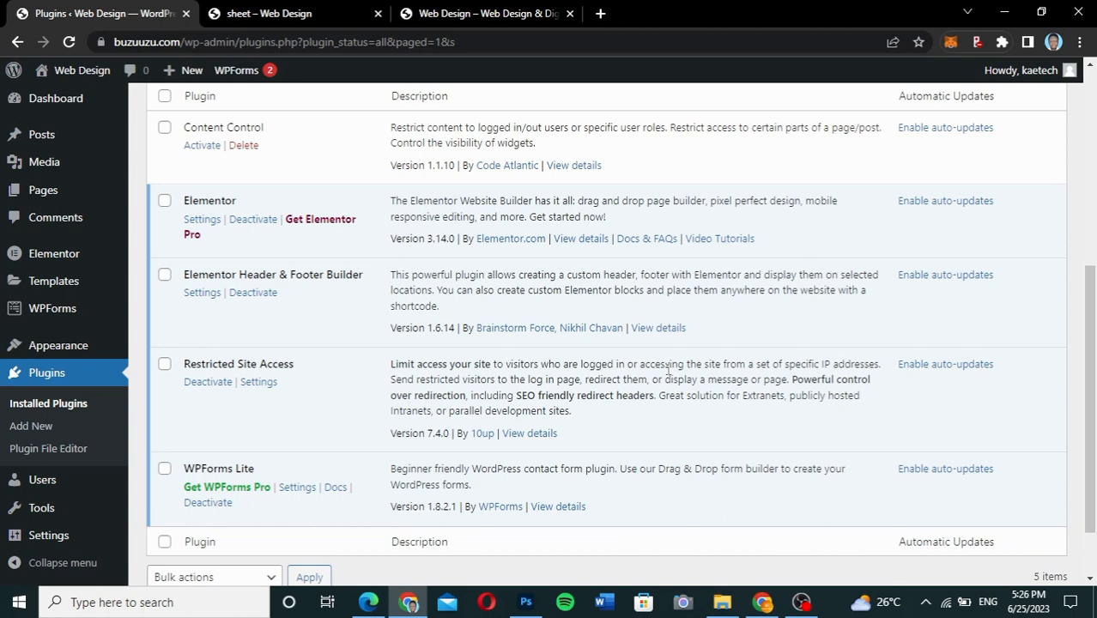
pyautogui.click(257, 383)
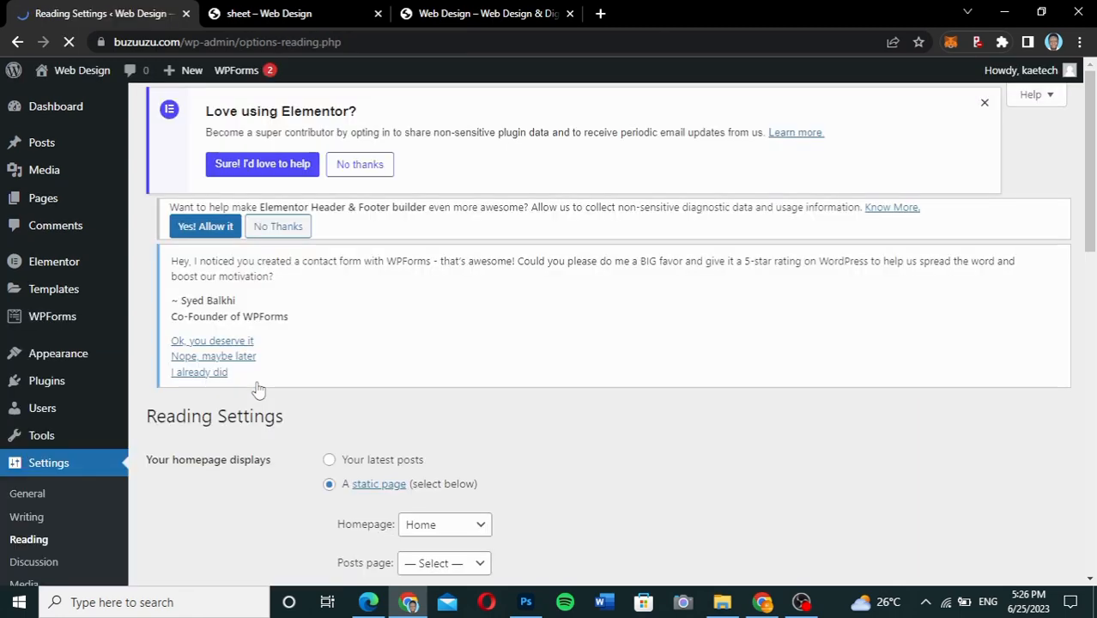
# Step: Review the Restricted Site Access options and save the settings with restricted visitors sent to the WordPress login screen
pyautogui.scroll(-5, 258, 389)
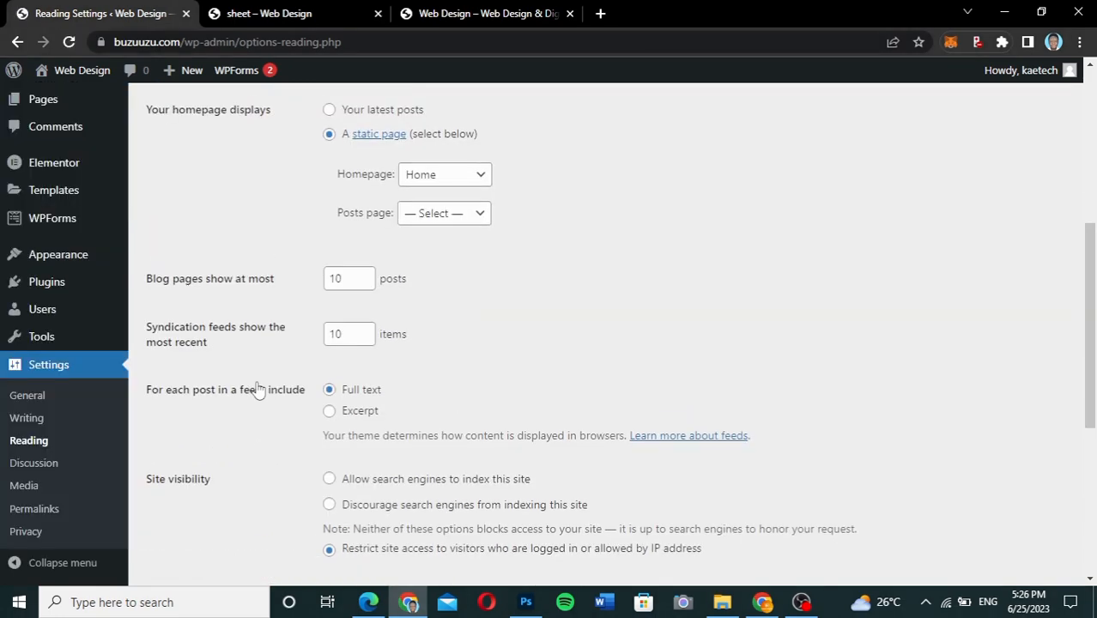
pyautogui.scroll(-3, 258, 388)
pyautogui.scroll(1, 255, 387)
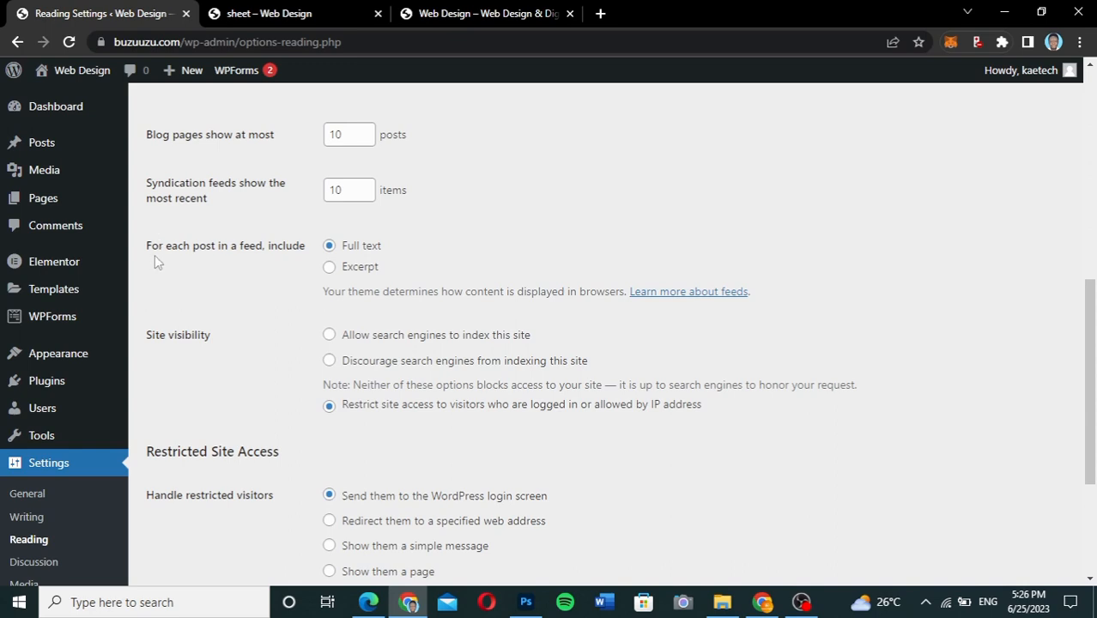
pyautogui.scroll(-2, 184, 264)
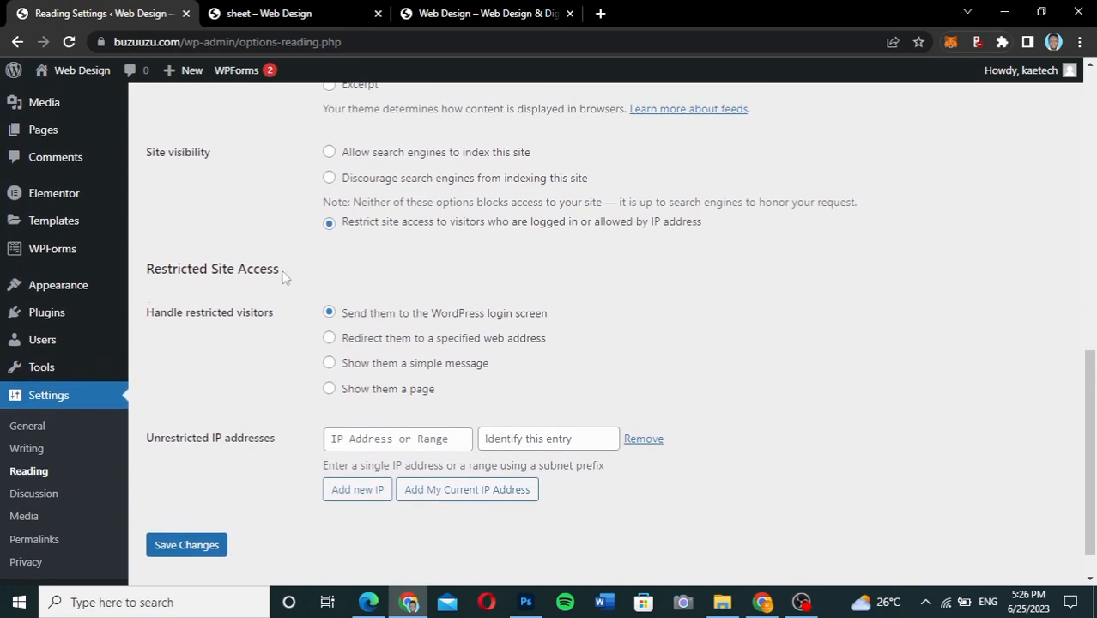
pyautogui.moveTo(279, 276); pyautogui.dragTo(145, 276)
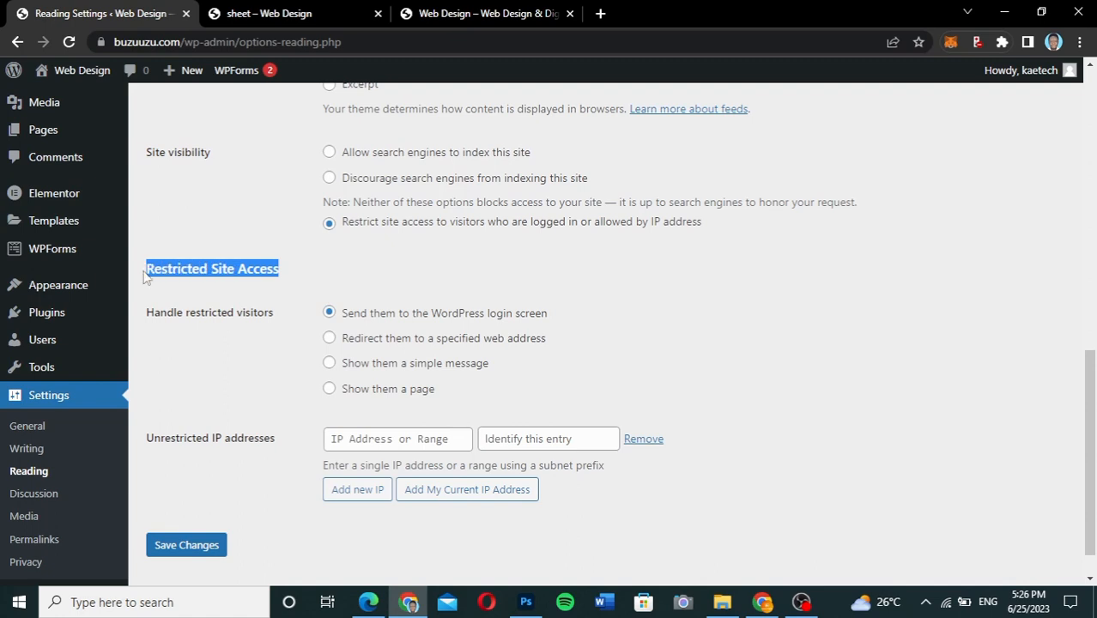
pyautogui.click(164, 278)
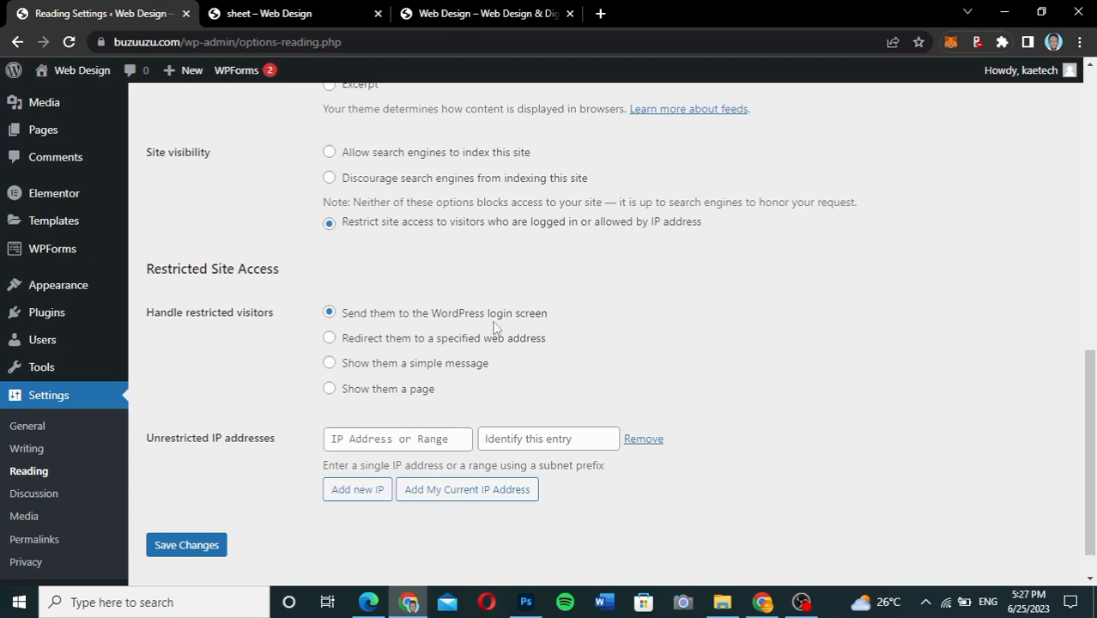
pyautogui.click(198, 549)
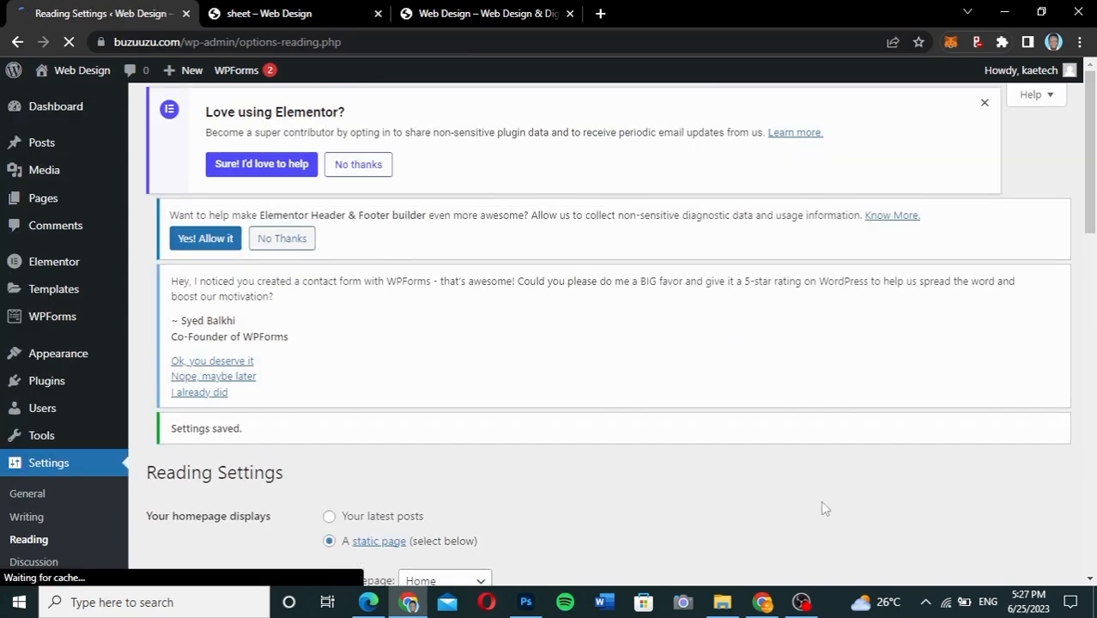
# Step: Load buzuuzu.com in an incognito window of the other browser profile to test the restriction as a logged-out visitor
pyautogui.click(764, 605)
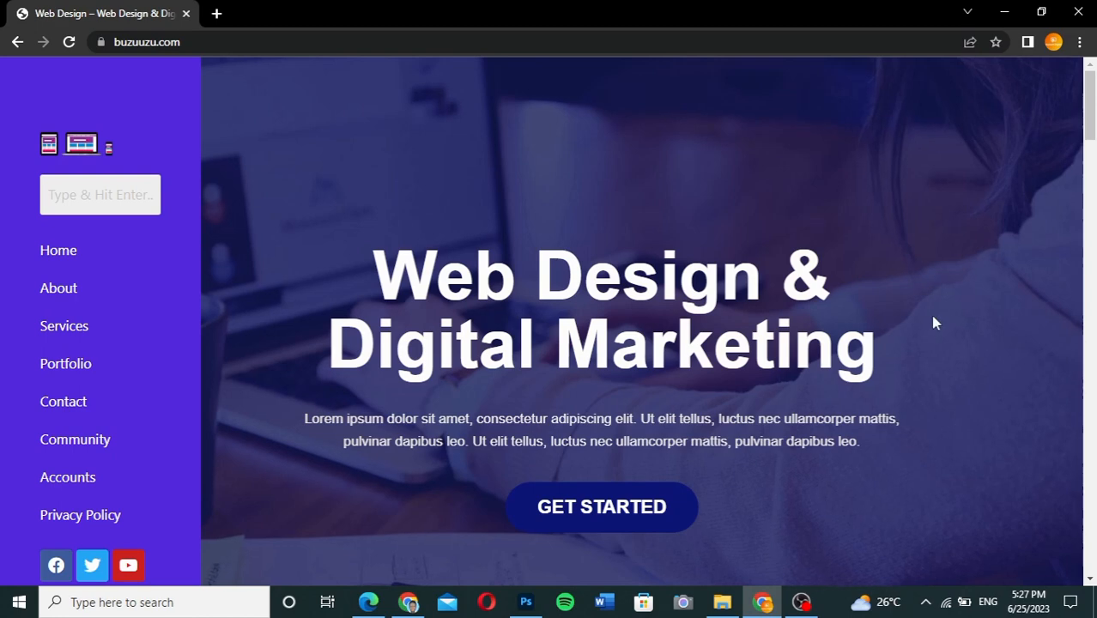
pyautogui.hotkey('ctrl', 'shift', 'n')
pyautogui.write('buzuuzu.com')
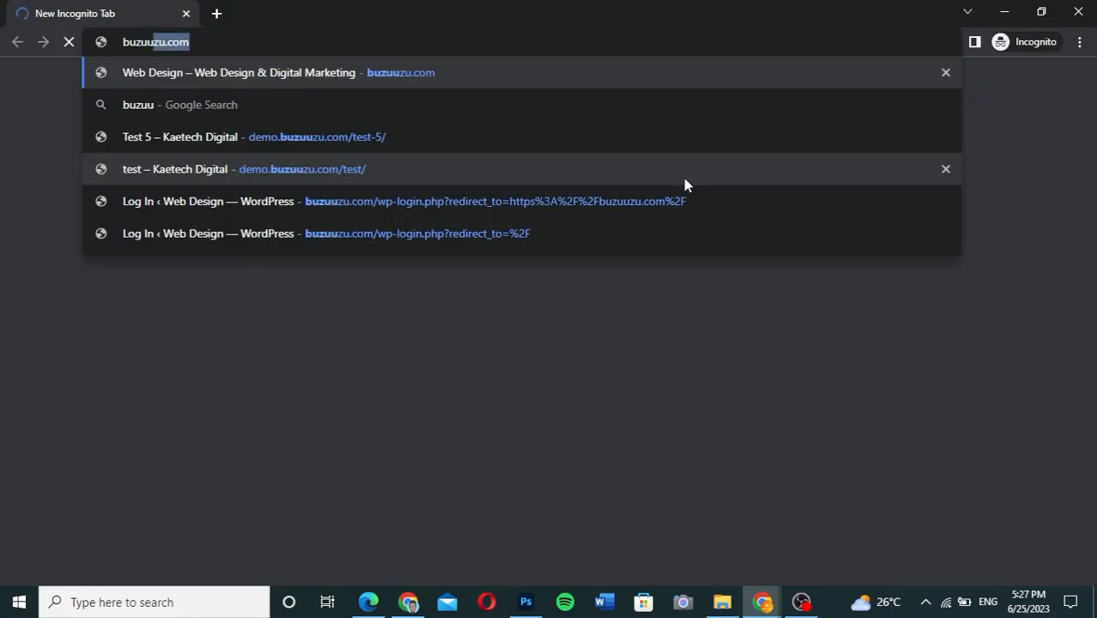
pyautogui.press('Return')
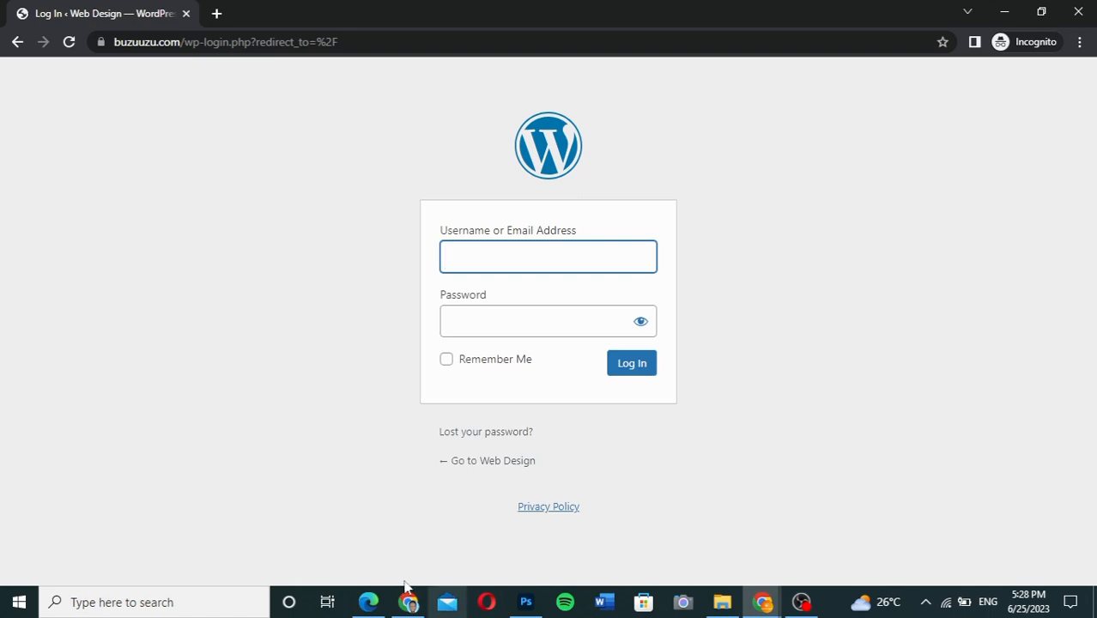
# Step: Return to the Reading Settings and set restricted visitors to be redirected to a specified web address
pyautogui.click(406, 606)
pyautogui.scroll(-10, 514, 452)
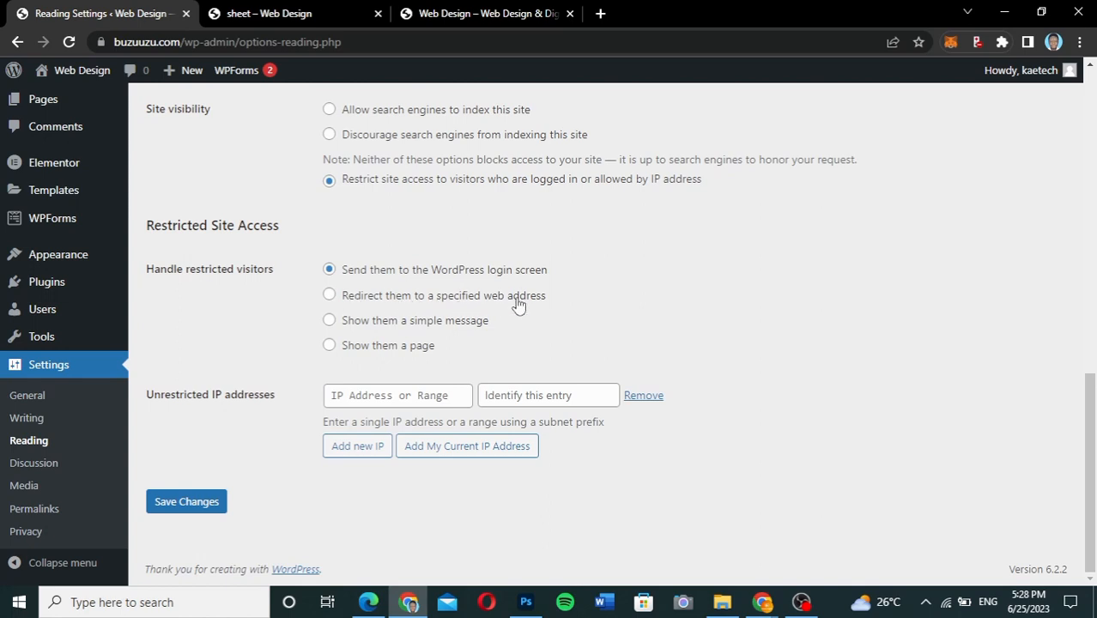
pyautogui.click(330, 295)
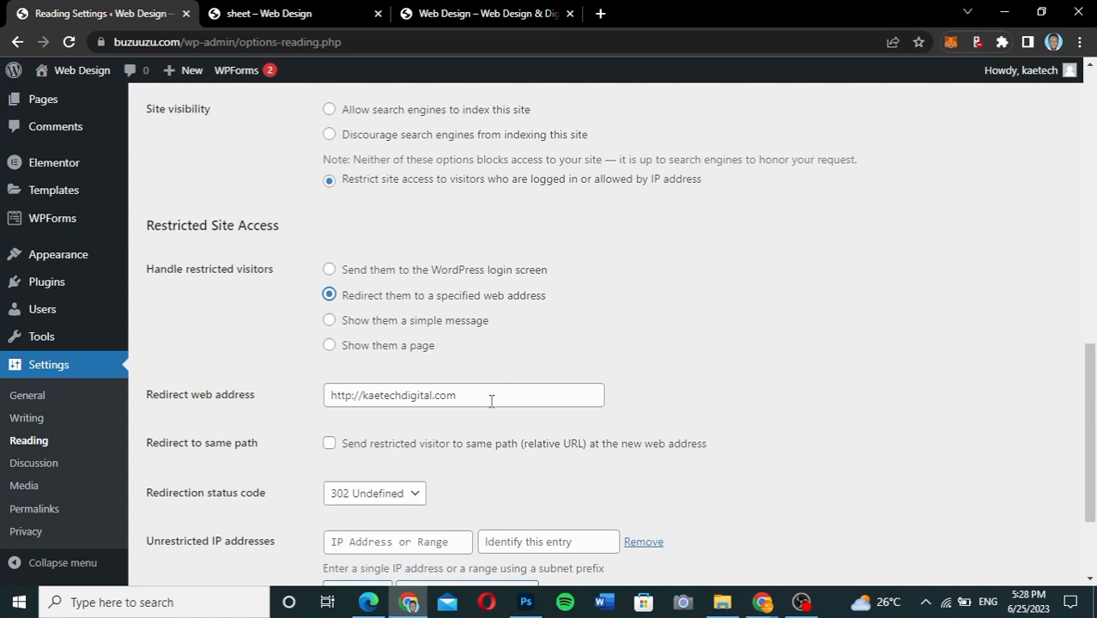
pyautogui.click(467, 14)
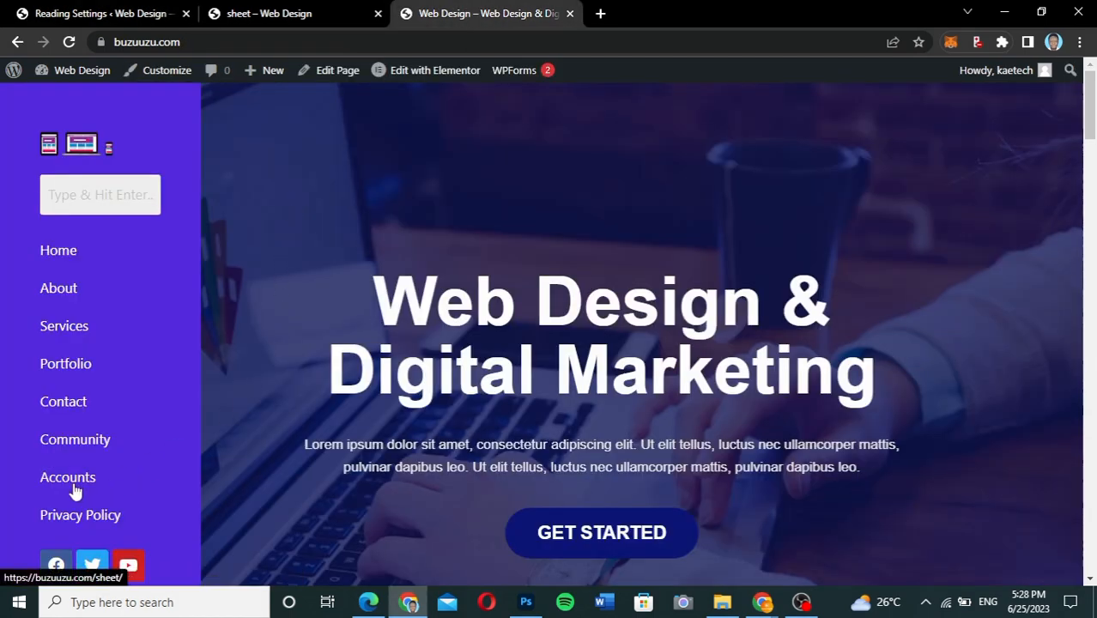
pyautogui.rightClick(62, 520)
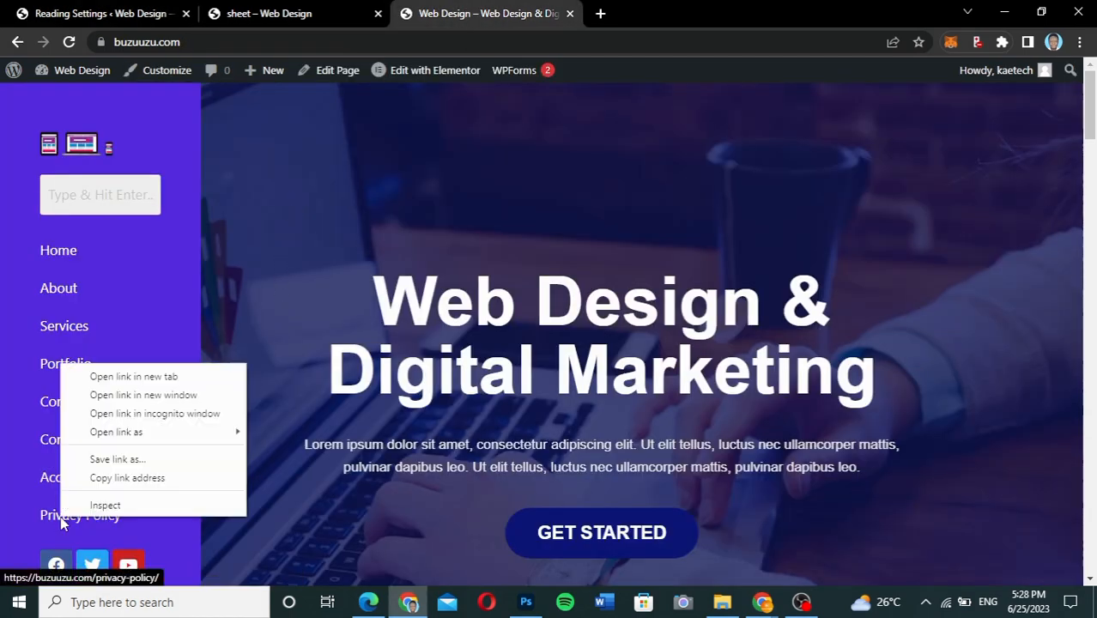
pyautogui.click(112, 478)
pyautogui.click(103, 13)
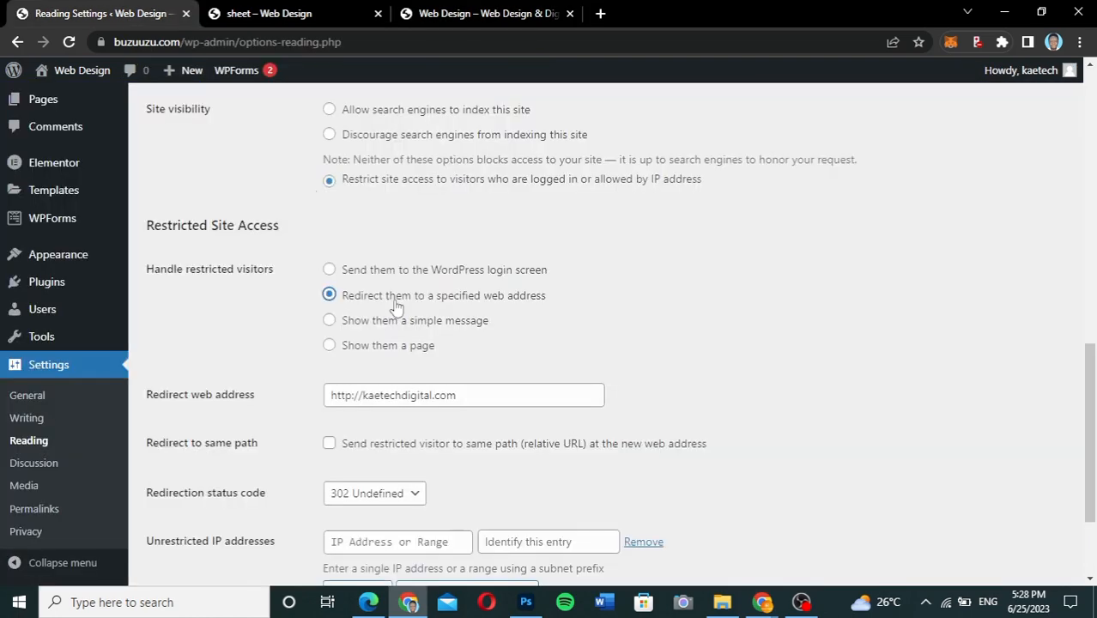
pyautogui.tripleClick(408, 386)
pyautogui.hotkey('ctrl', 'v')
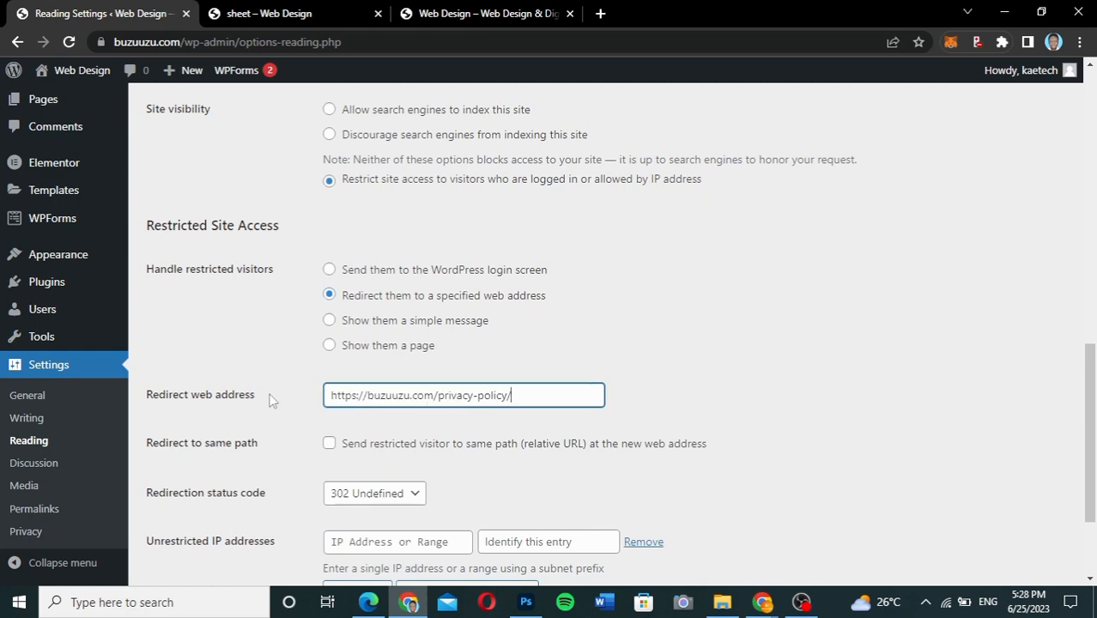
pyautogui.scroll(-2, 659, 360)
pyautogui.scroll(-1, 659, 367)
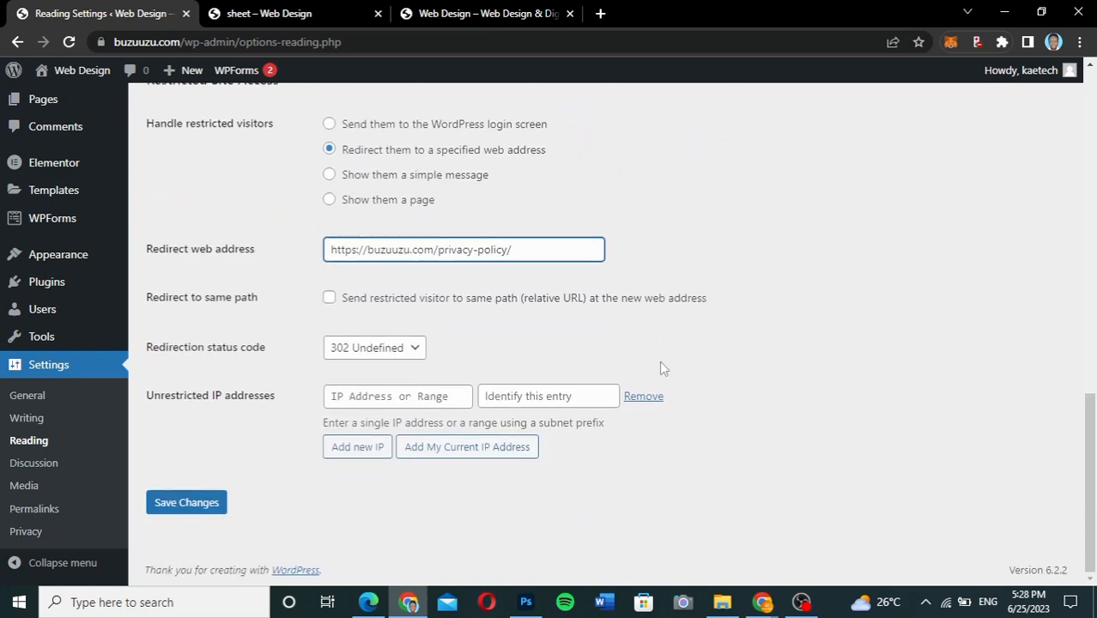
pyautogui.click(187, 503)
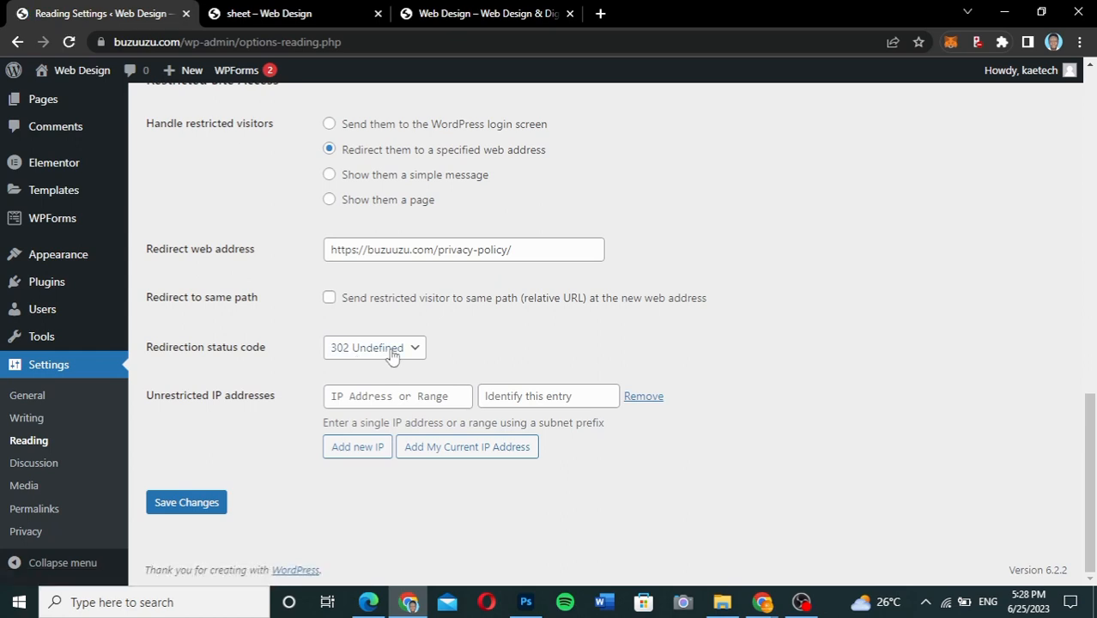
# Step: Check the redirection status code options, and load buzuuzu.com in the other browser profile to test the redirect as a logged-out visitor
pyautogui.click(390, 350)
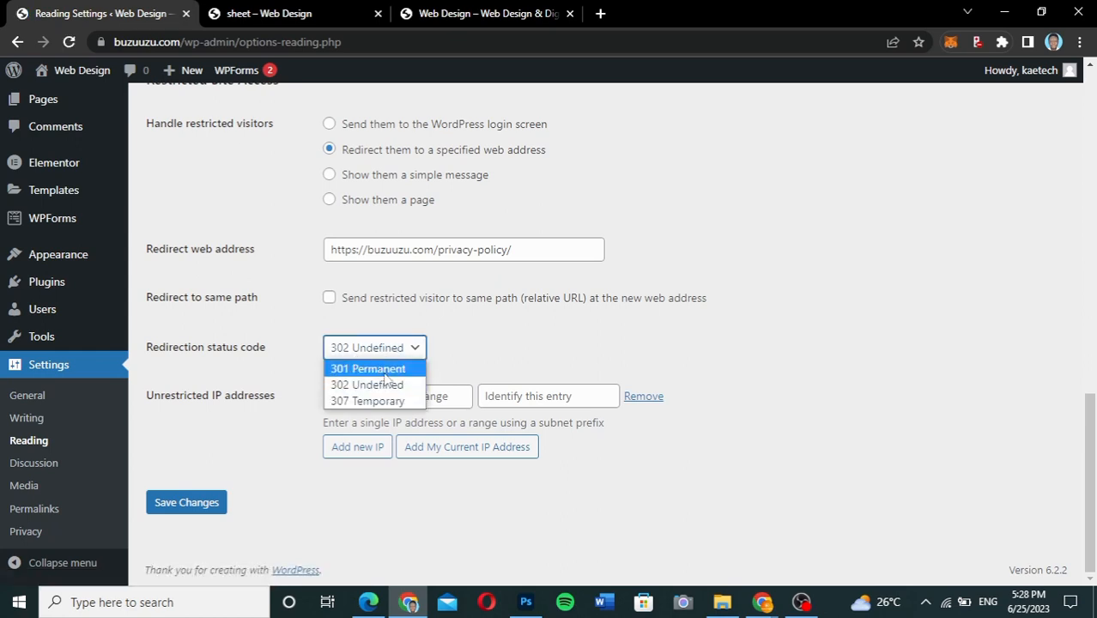
pyautogui.click(468, 353)
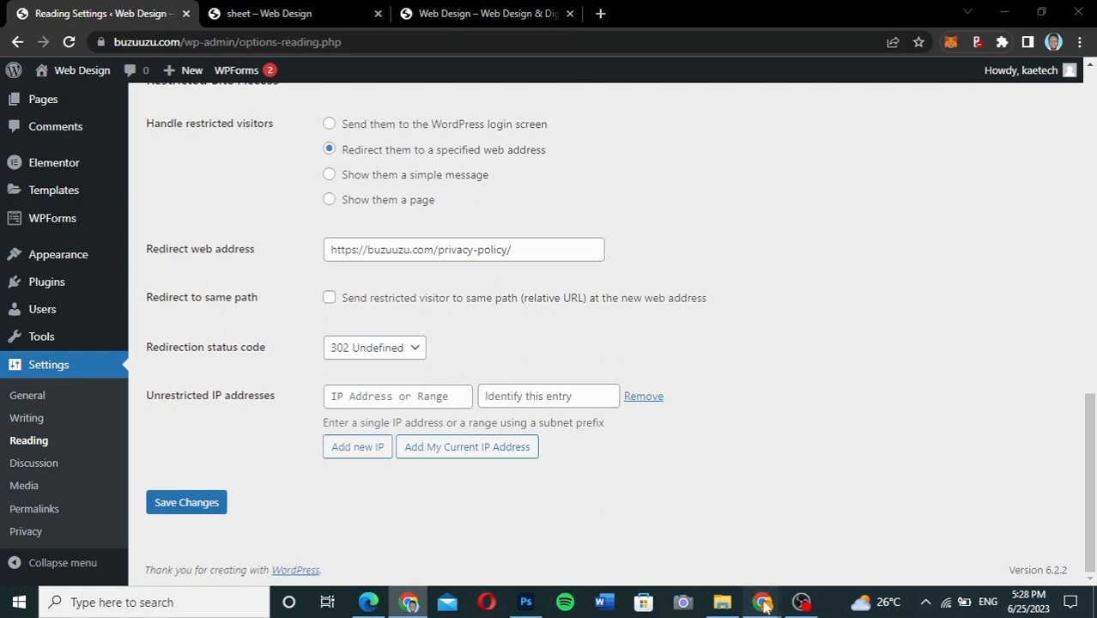
pyautogui.moveTo(762, 602)
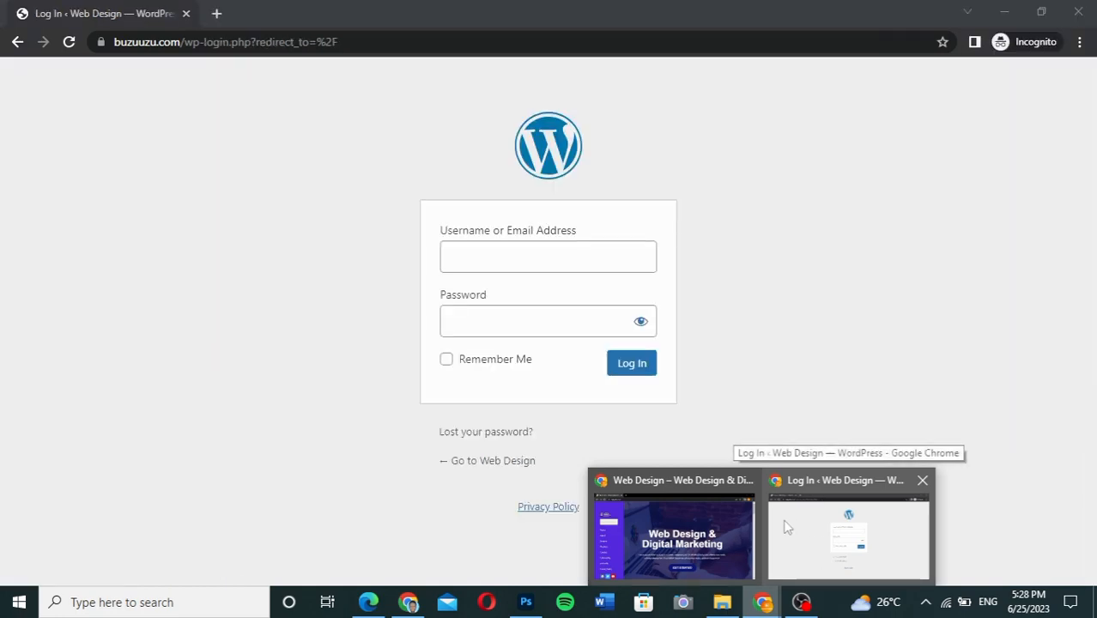
pyautogui.click(687, 515)
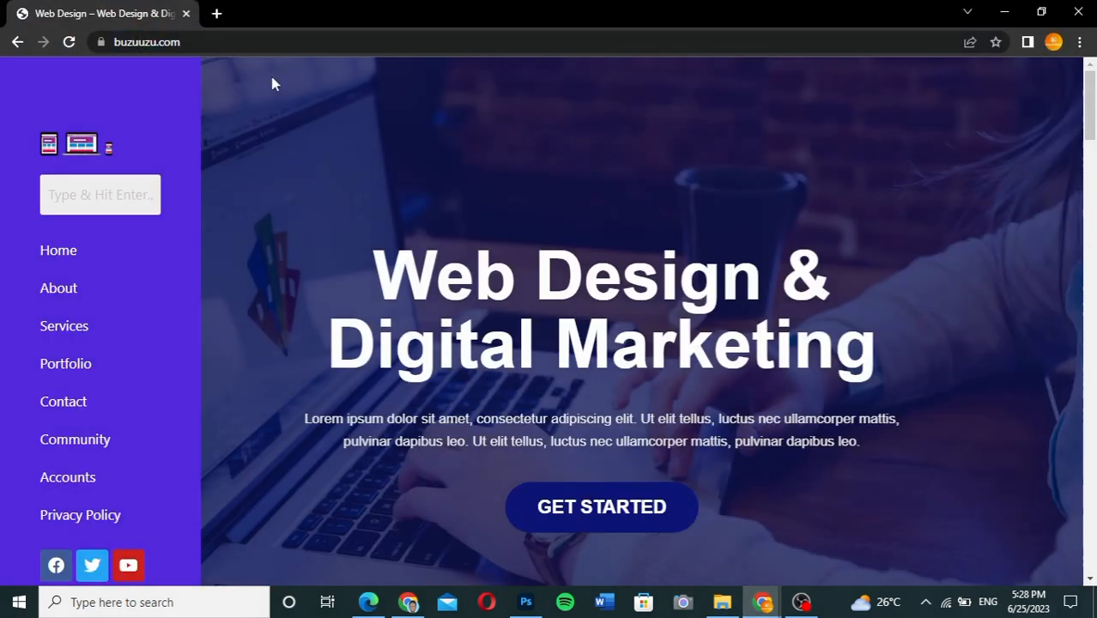
pyautogui.click(120, 42)
pyautogui.press('Return')
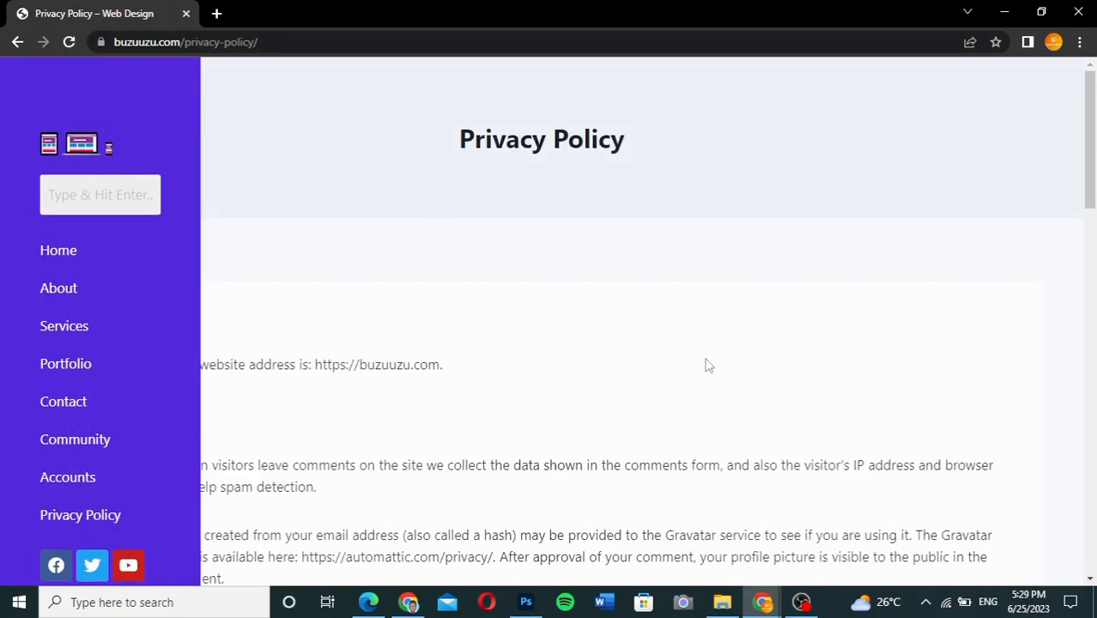
# Step: Look through the Privacy Policy page and try the site's Home and Community links as a restricted visitor
pyautogui.scroll(-20, 651, 473)
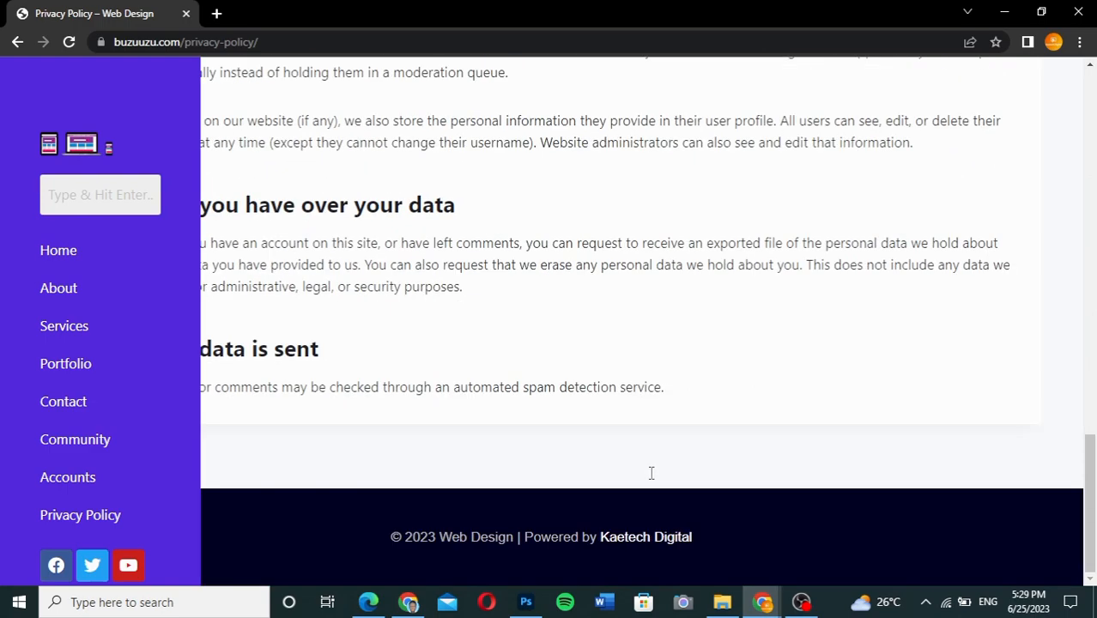
pyautogui.scroll(20, 652, 473)
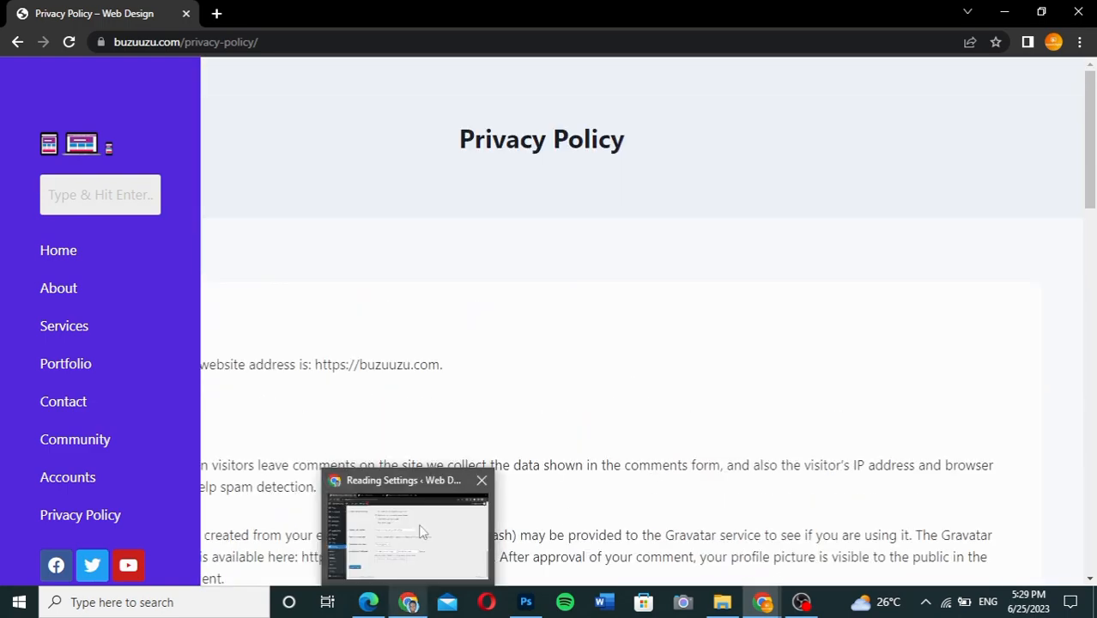
pyautogui.click(72, 252)
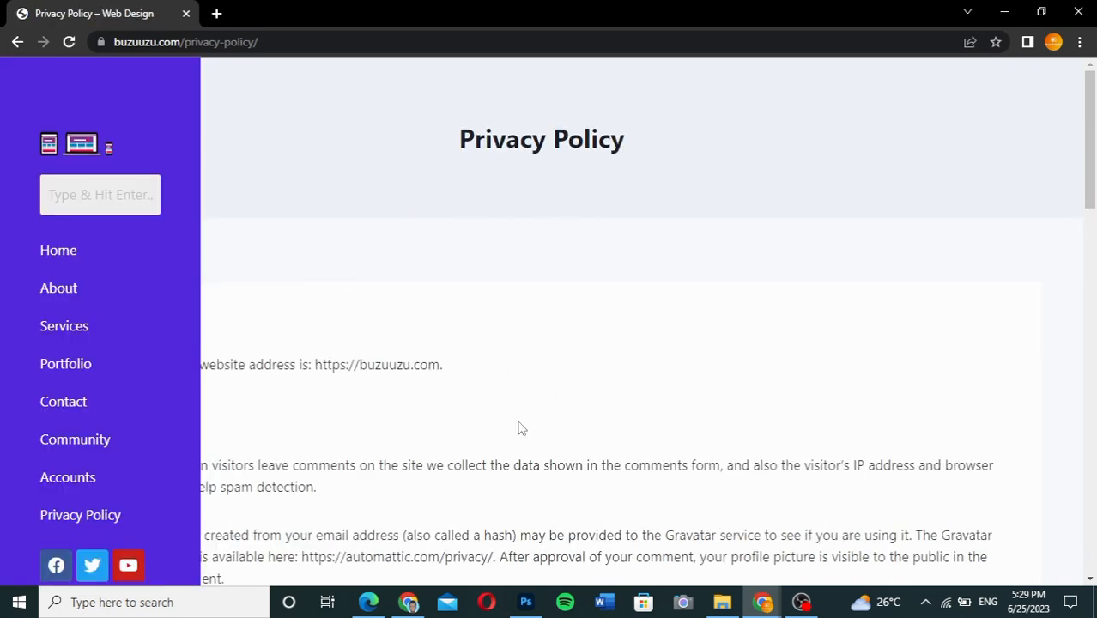
pyautogui.click(74, 443)
# Step: In the Reading Settings, show restricted visitors the simple message "Access to this site is restricted to only logged in users" and save
pyautogui.click(410, 603)
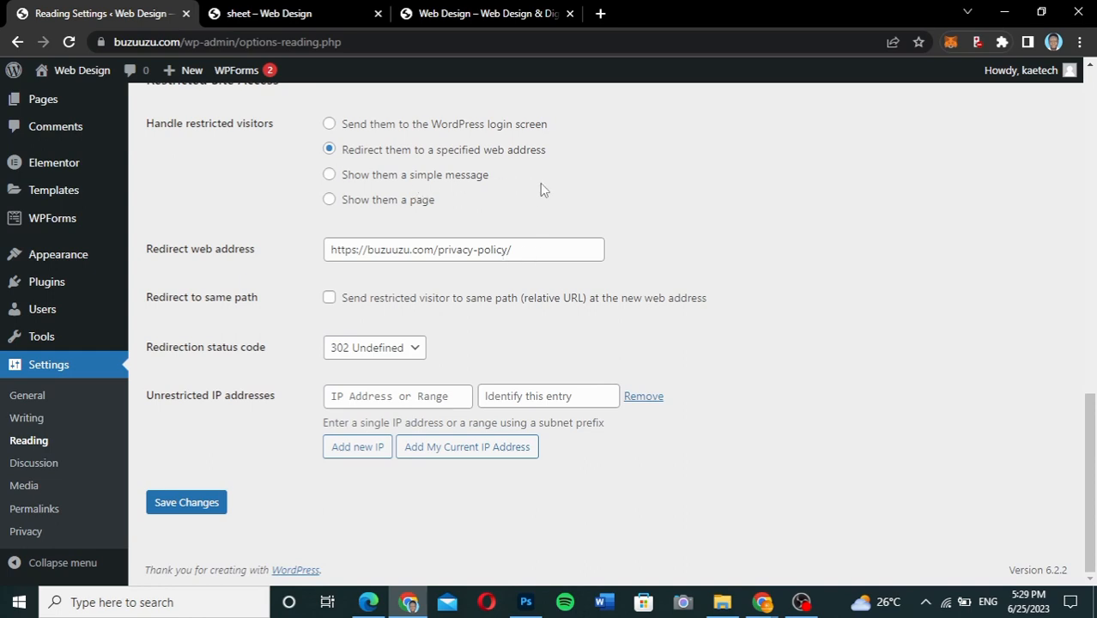
pyautogui.click(330, 175)
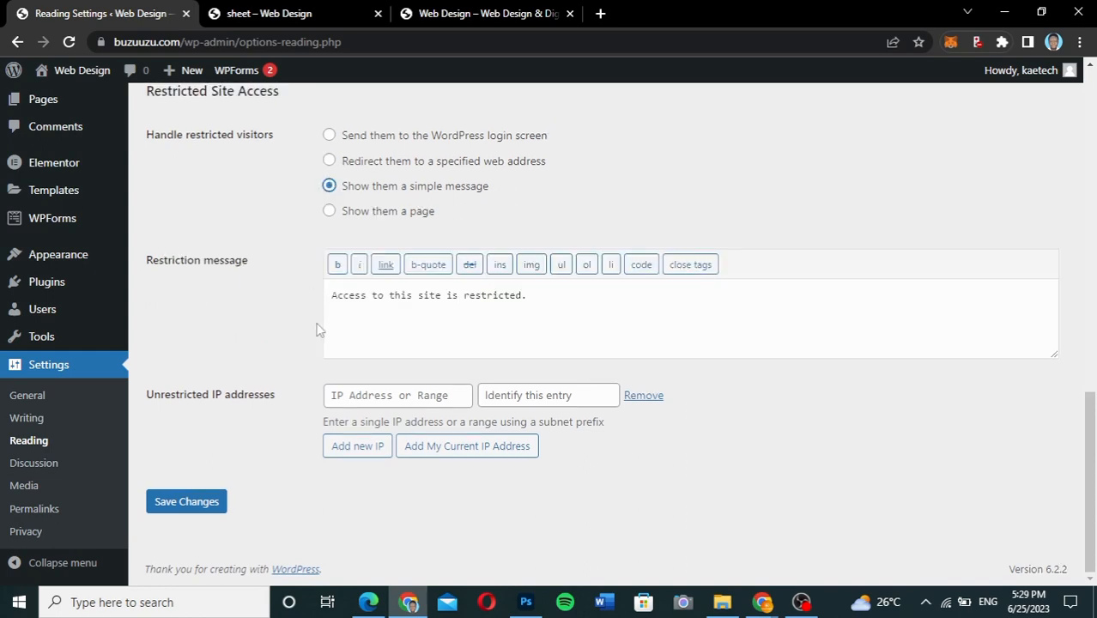
pyautogui.click(538, 296)
pyautogui.press('BackSpace')
pyautogui.write('to only logged')
pyautogui.write('in users')
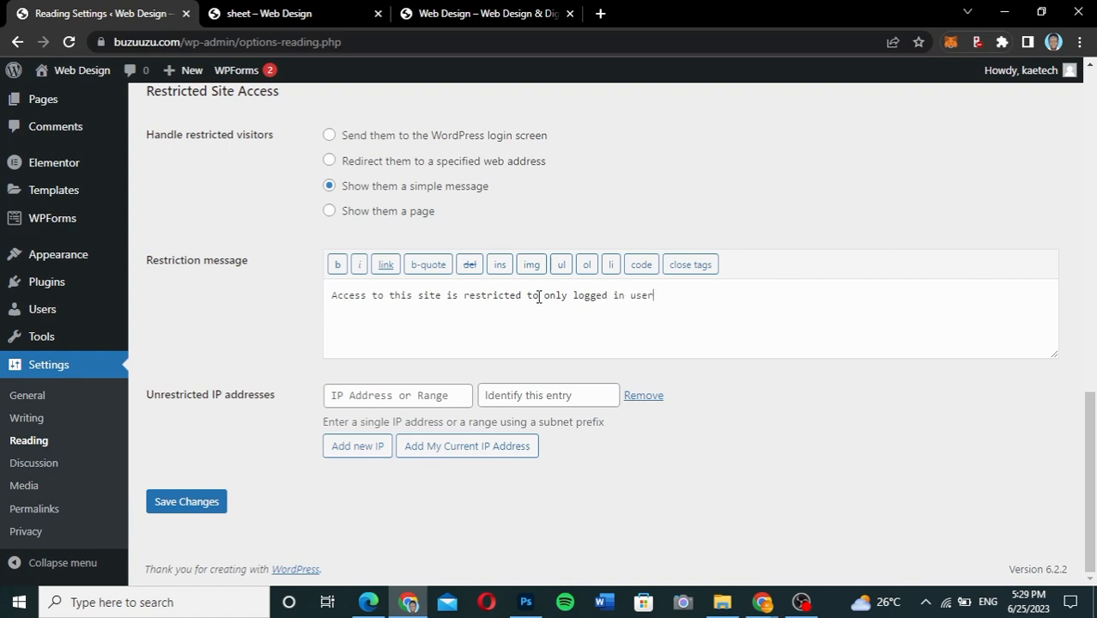
pyautogui.click(202, 505)
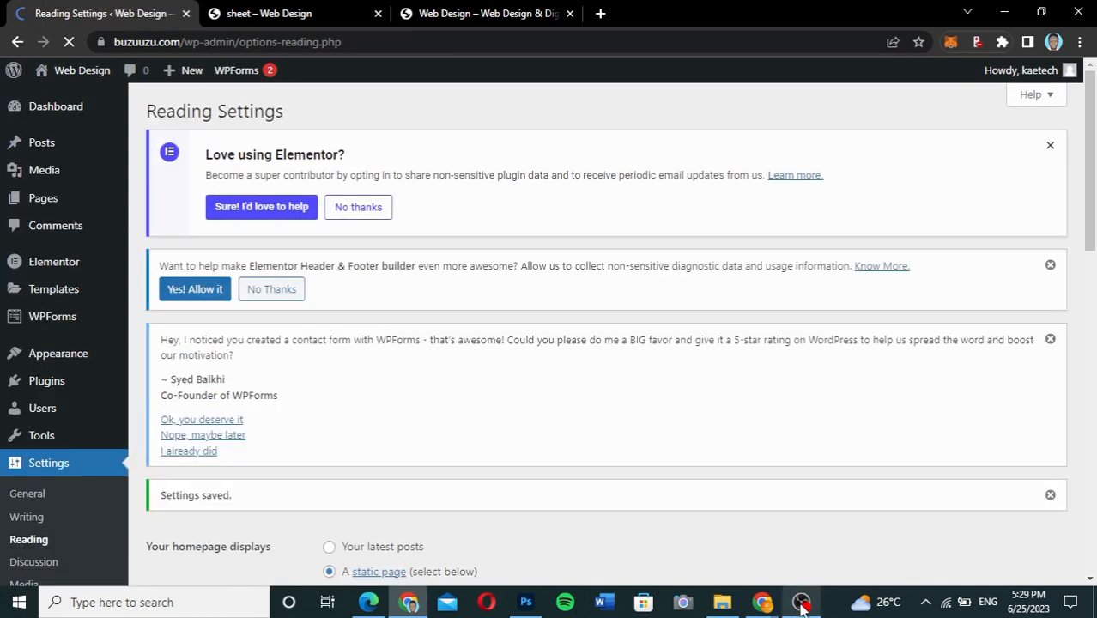
# Step: Open the site's Home link in the other browser profile to test the restriction message
pyautogui.moveTo(802, 606)
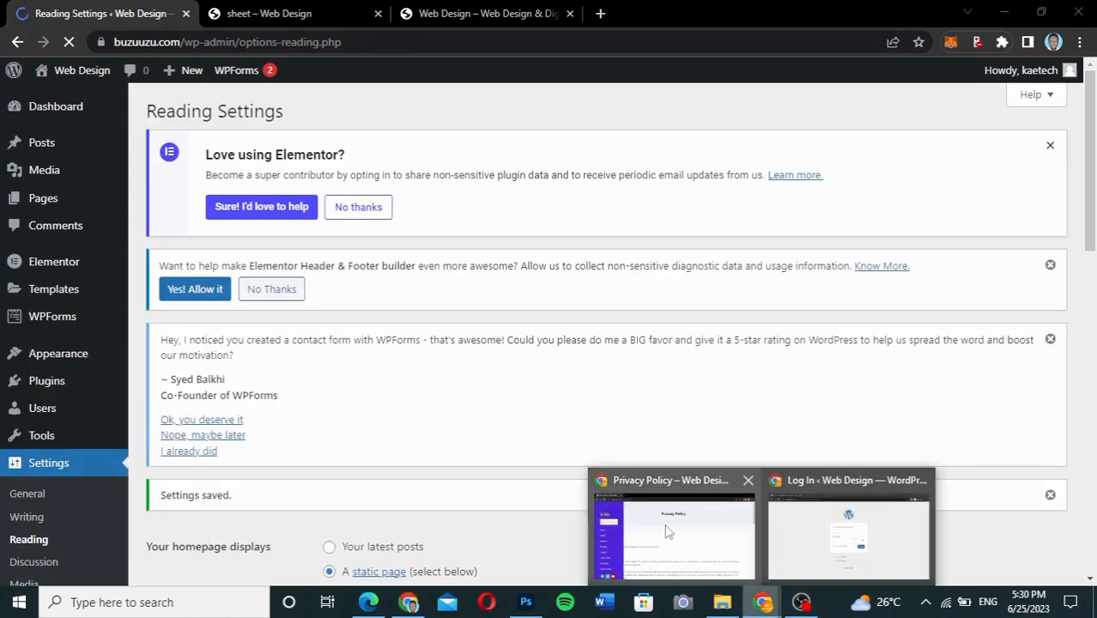
pyautogui.click(664, 506)
pyautogui.click(55, 251)
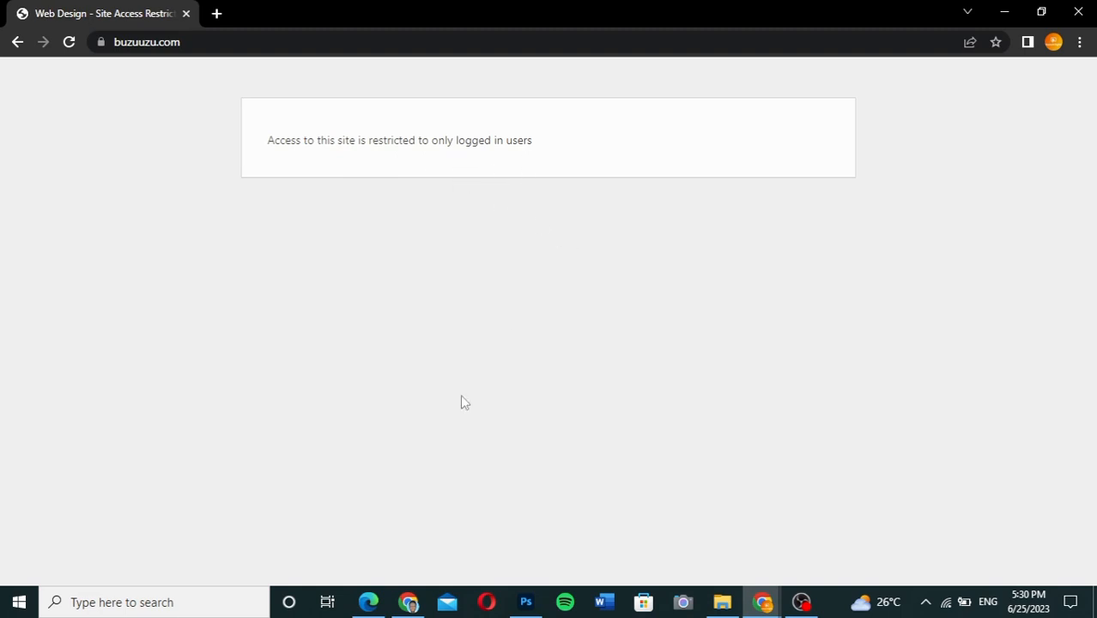
# Step: Return to the Reading Settings, choose to show restricted visitors a page, and examine the restricted notice page options
pyautogui.click(408, 602)
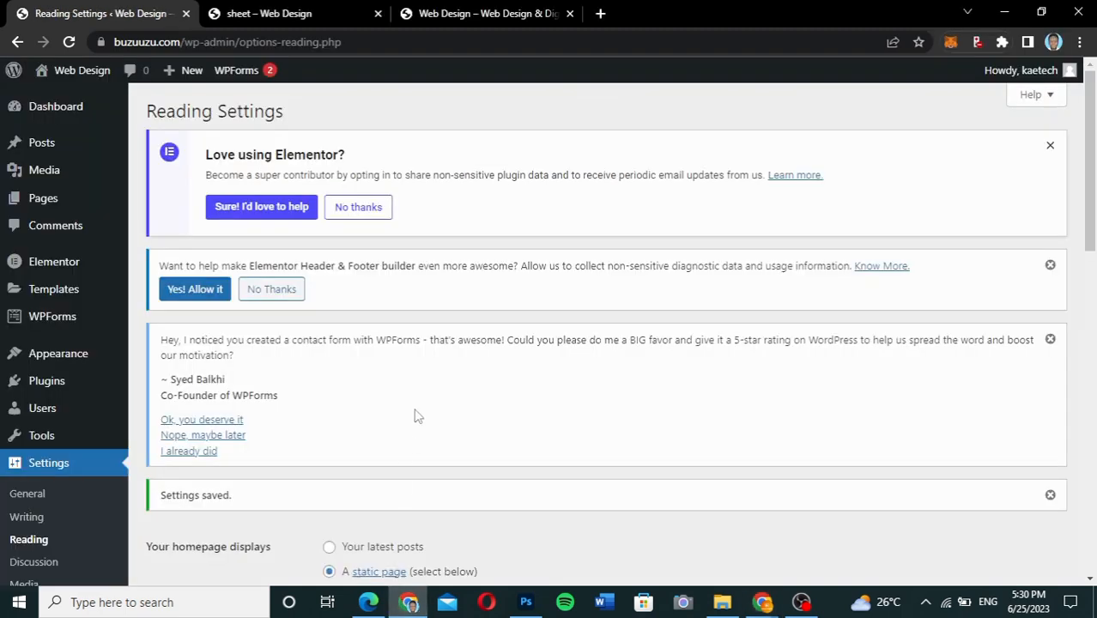
pyautogui.scroll(-10, 415, 415)
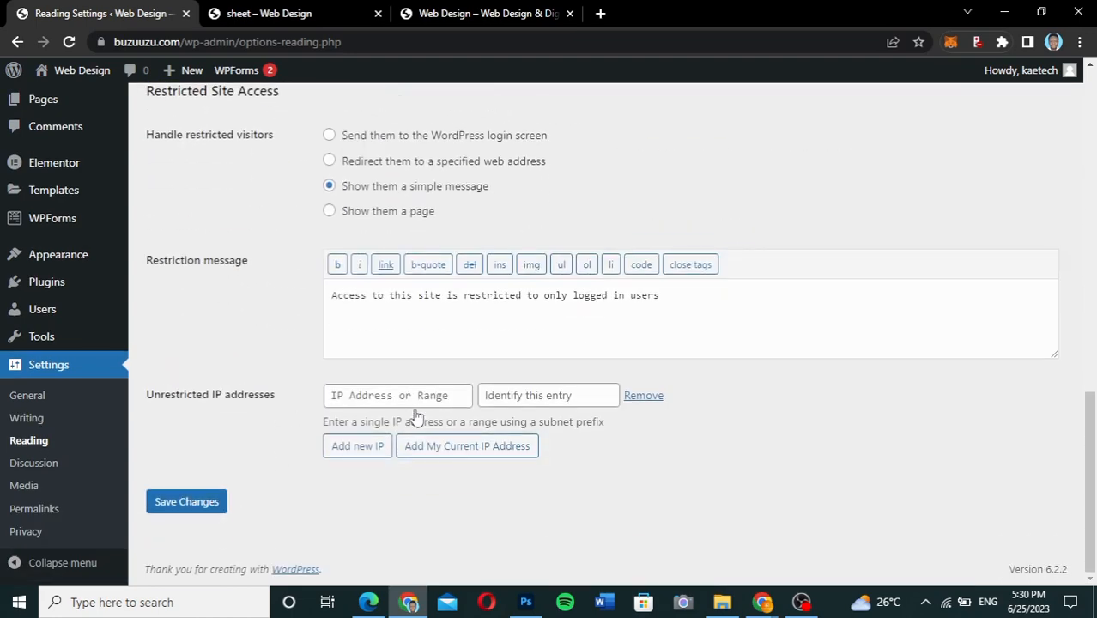
pyautogui.click(330, 212)
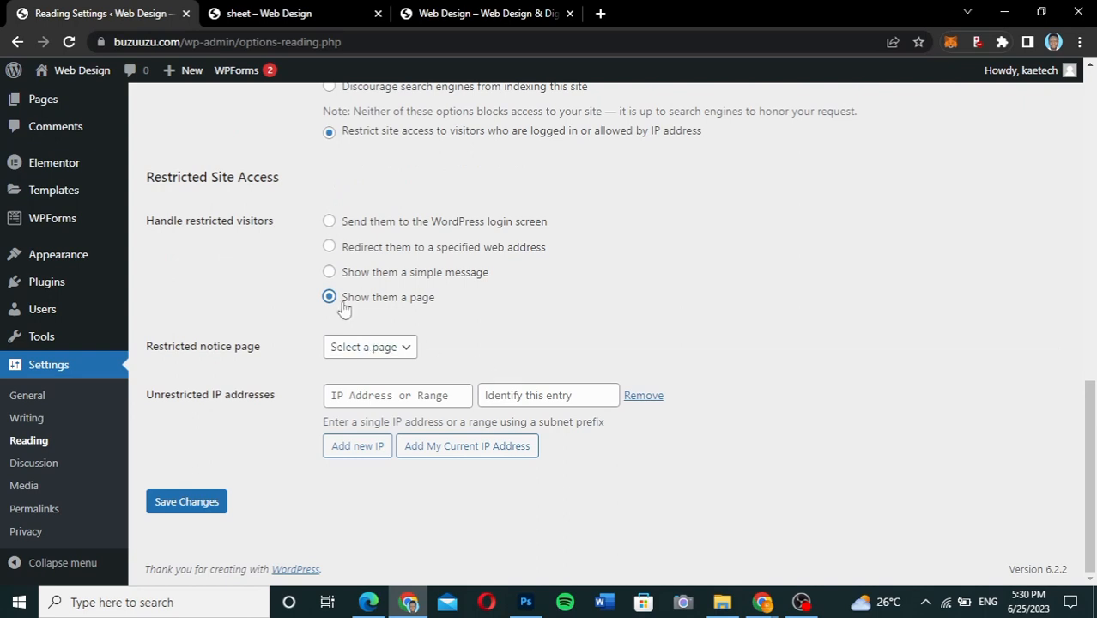
pyautogui.click(369, 347)
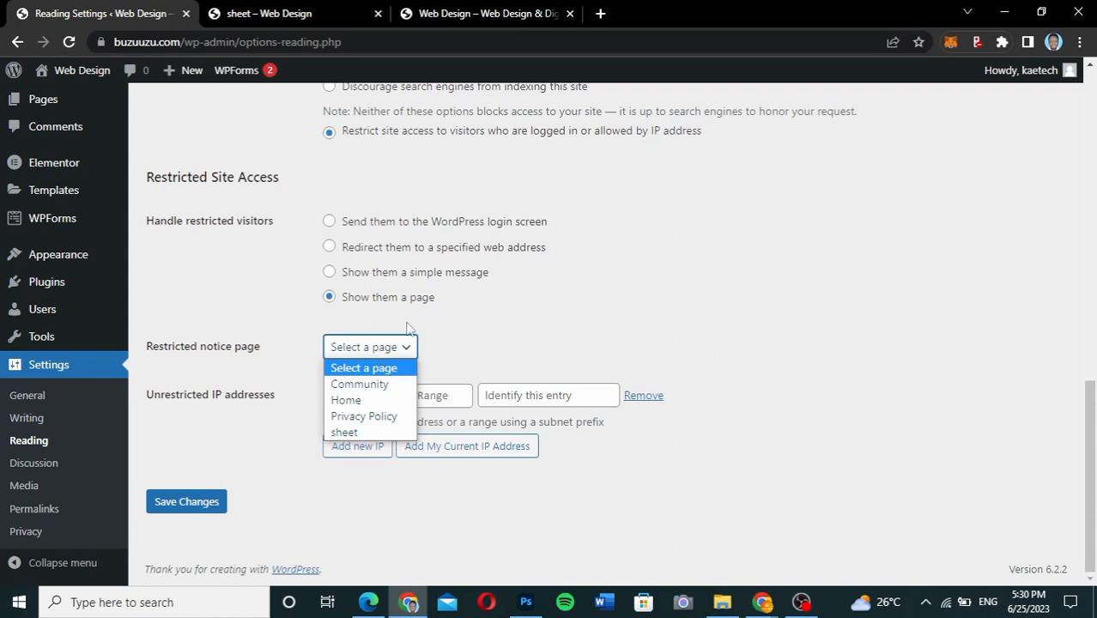
pyautogui.click(406, 248)
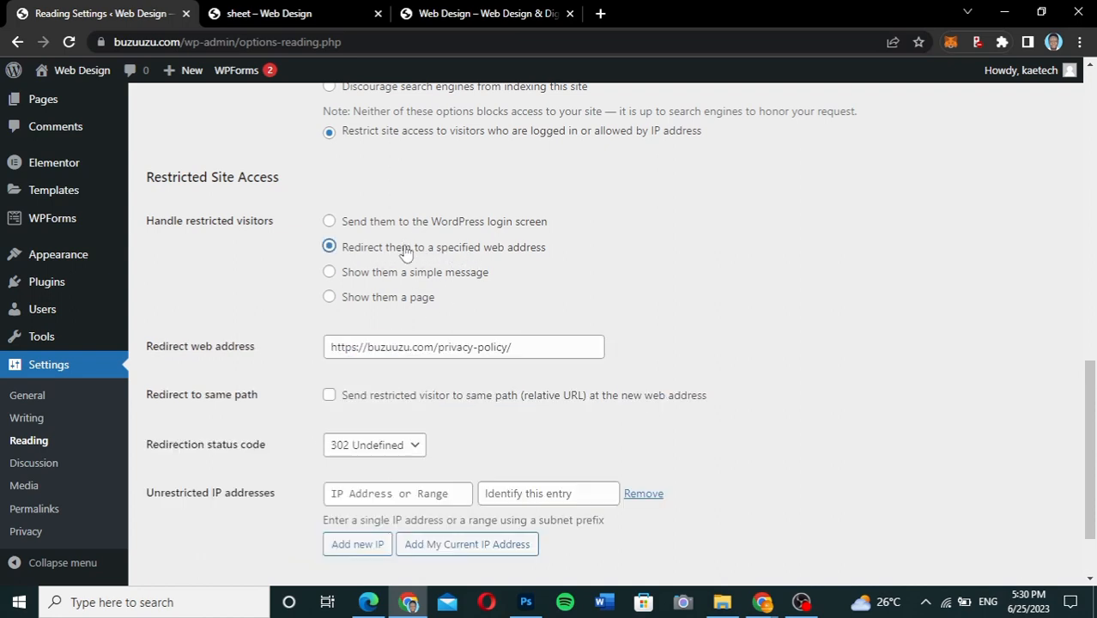
pyautogui.moveTo(524, 346); pyautogui.dragTo(325, 361)
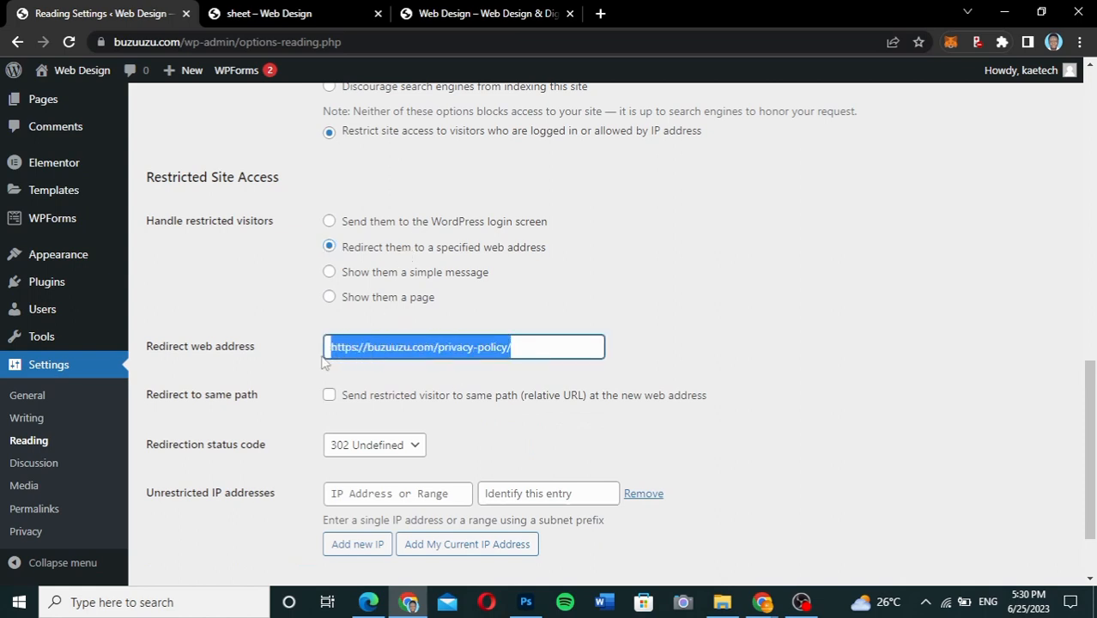
pyautogui.click(367, 348)
pyautogui.moveTo(368, 348); pyautogui.dragTo(575, 367)
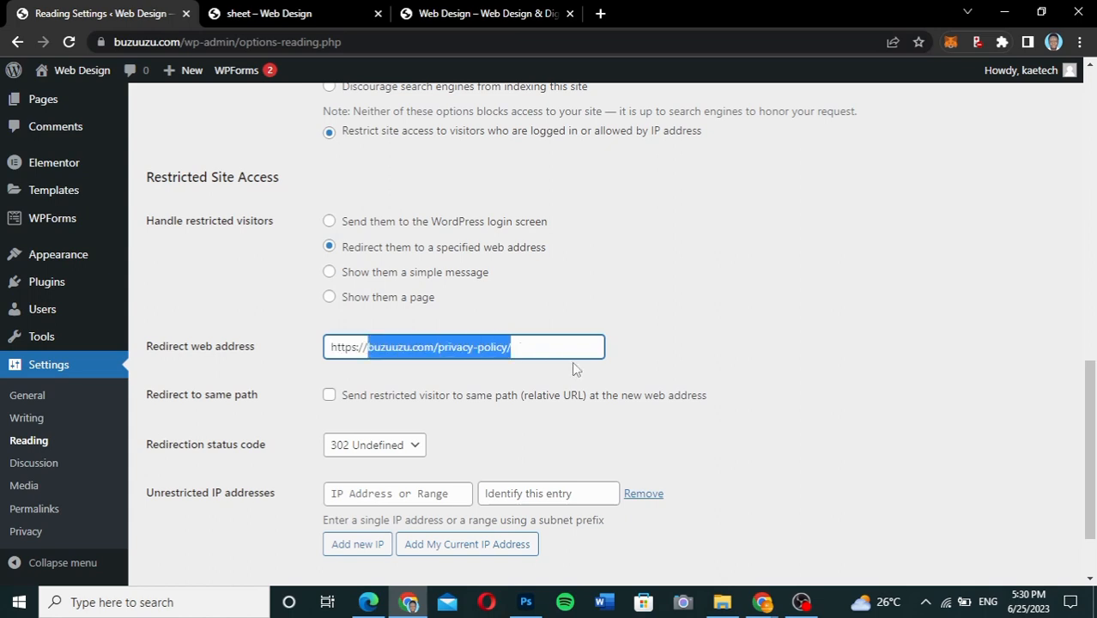
pyautogui.press('BackSpace')
pyautogui.write('ka')
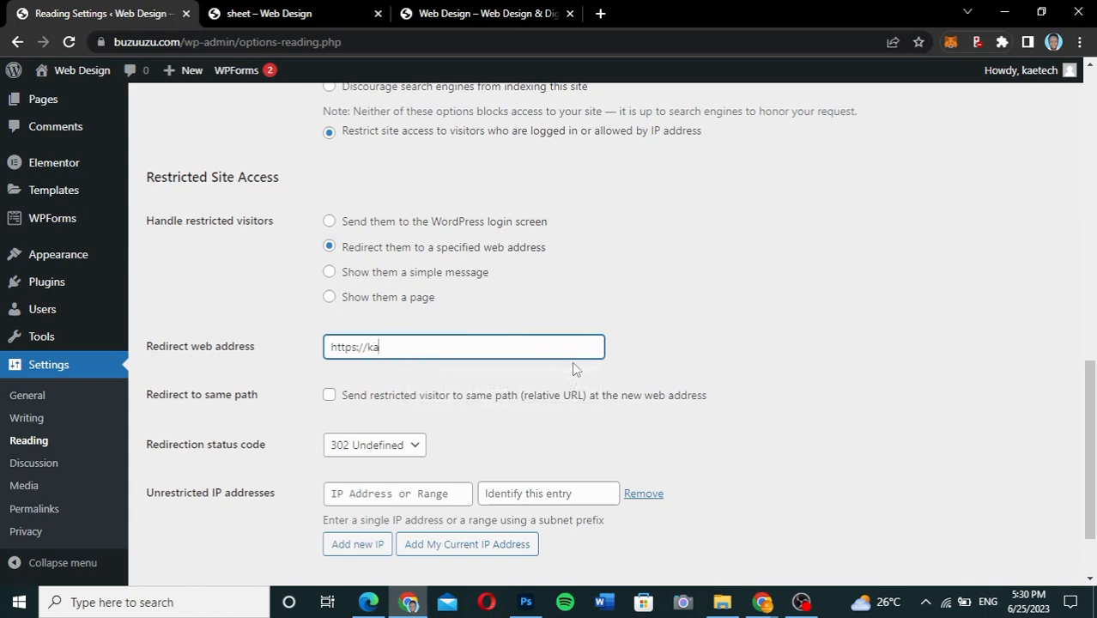
pyautogui.write('etechdigital.com')
pyautogui.scroll(-2, 476, 404)
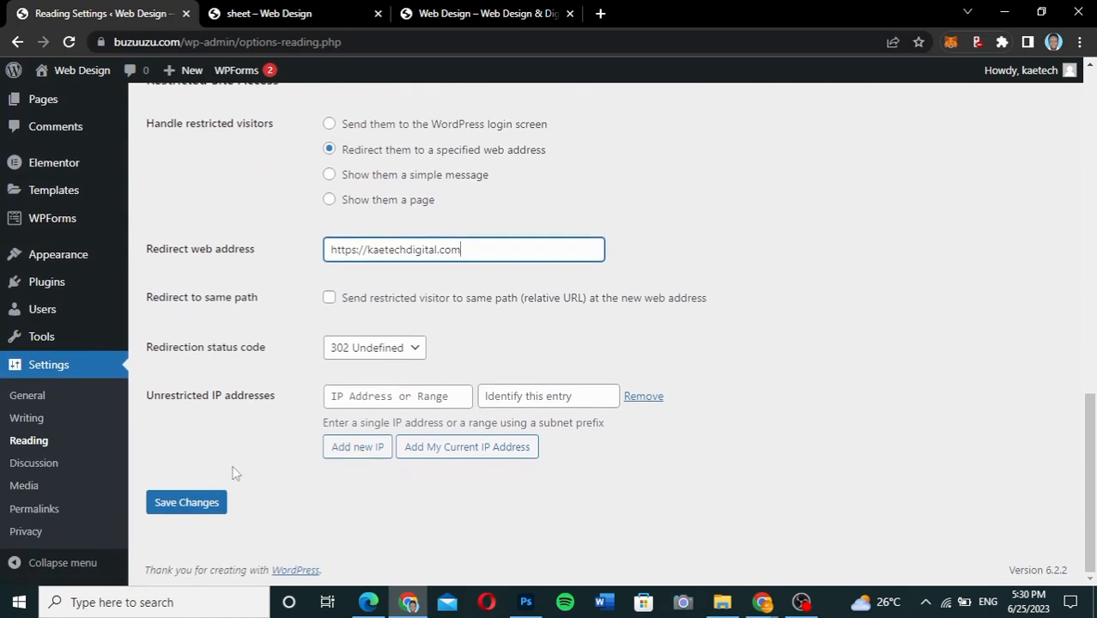
pyautogui.click(184, 503)
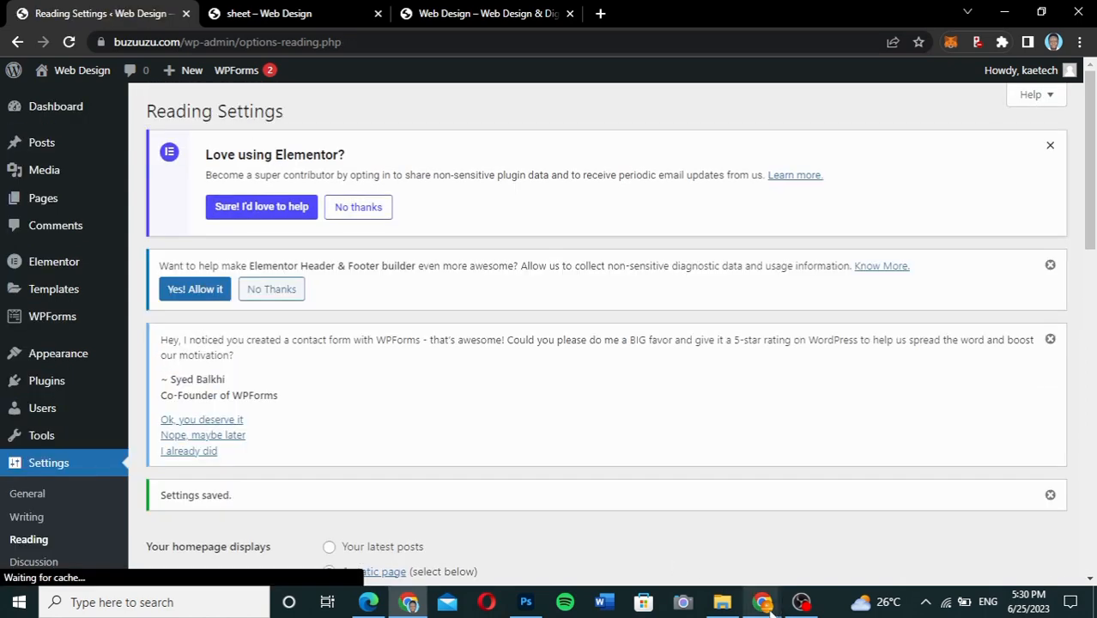
# Step: Reload buzuuzu.com in the other browser profile to test the redirect to the external website
pyautogui.moveTo(762, 601)
pyautogui.click(684, 547)
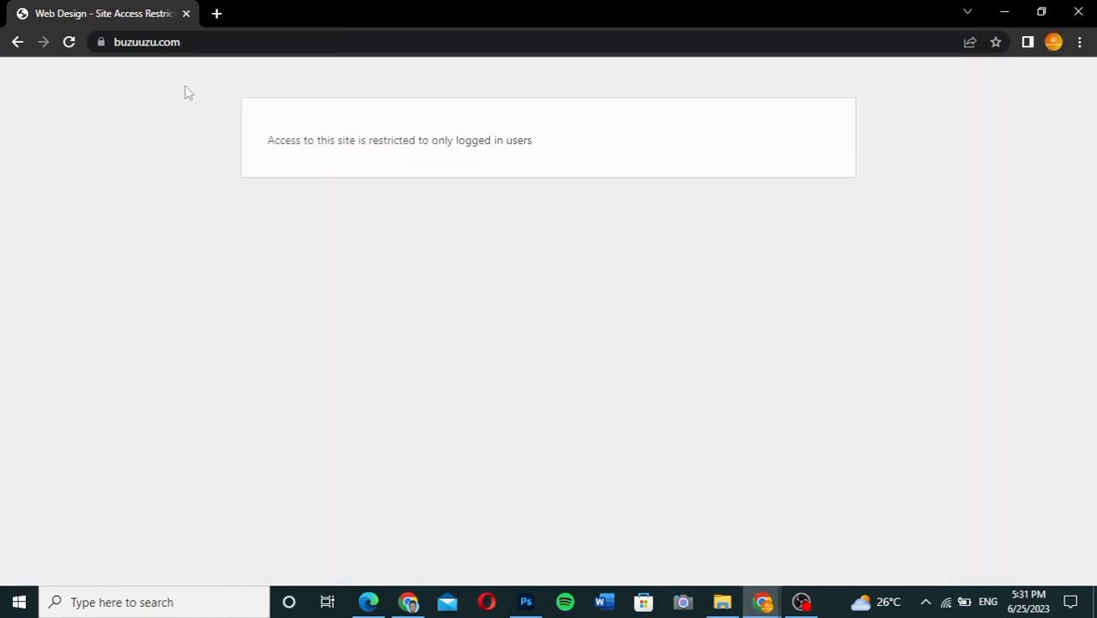
pyautogui.click(196, 39)
pyautogui.doubleClick(197, 40)
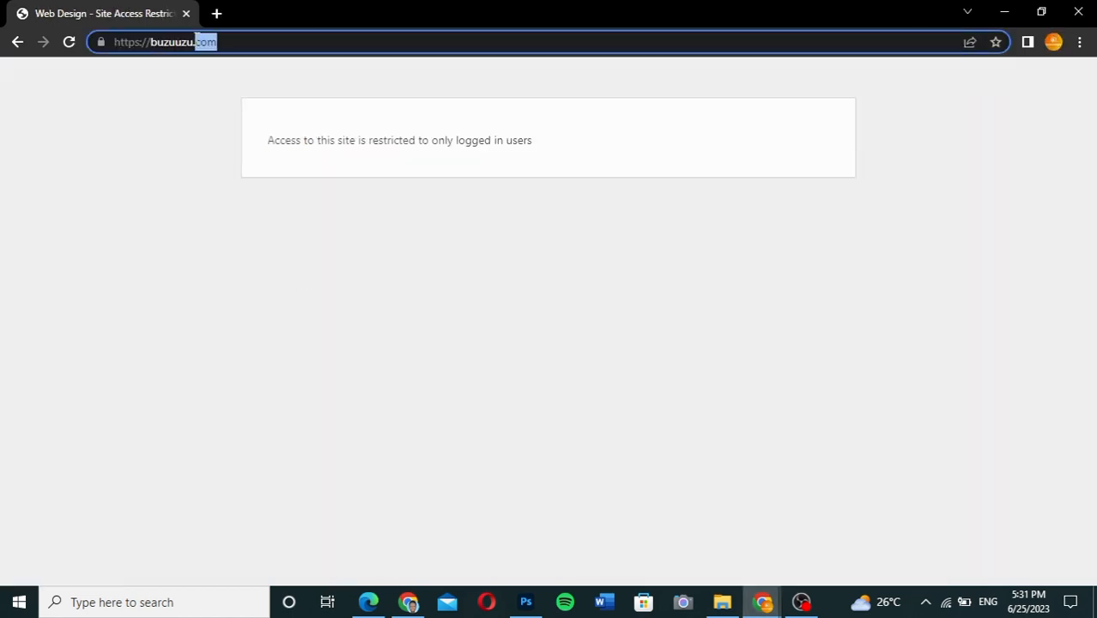
pyautogui.press('Return')
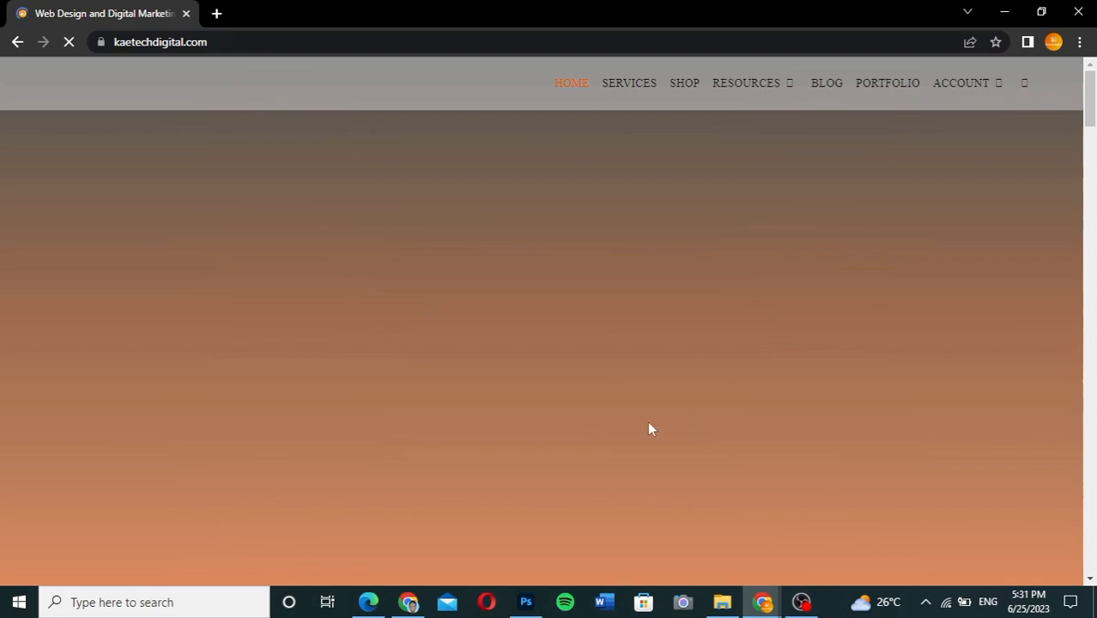
# Step: In the Reading Settings, set restricted visitors to be shown a page and review the available notice pages without selecting one
pyautogui.click(407, 601)
pyautogui.scroll(-3, 353, 450)
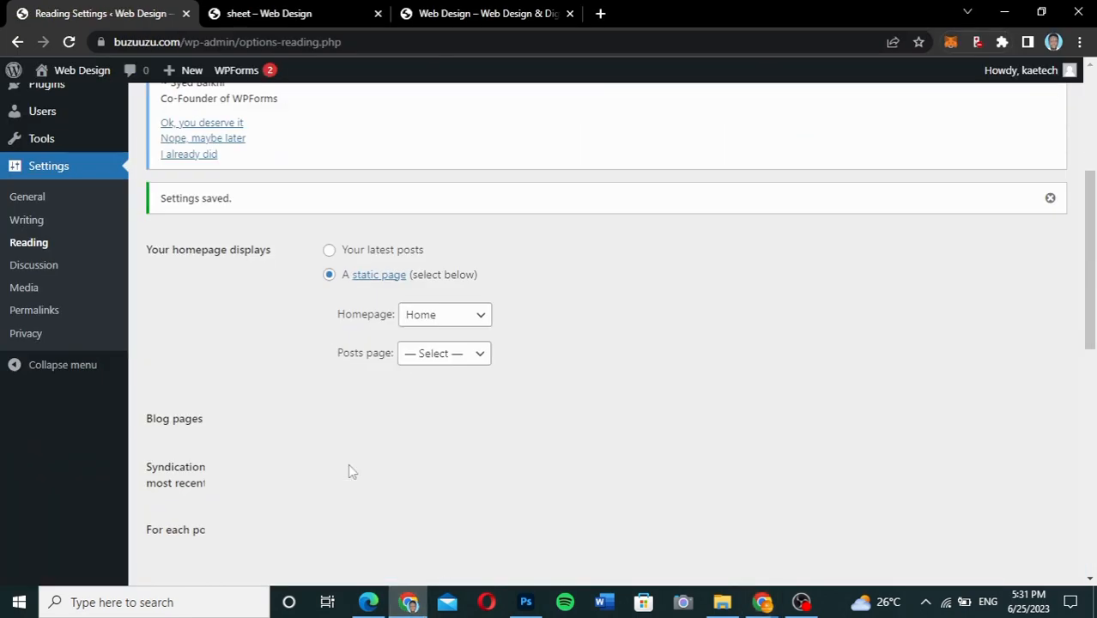
pyautogui.scroll(-2, 351, 470)
pyautogui.scroll(-5, 349, 468)
pyautogui.scroll(1, 349, 466)
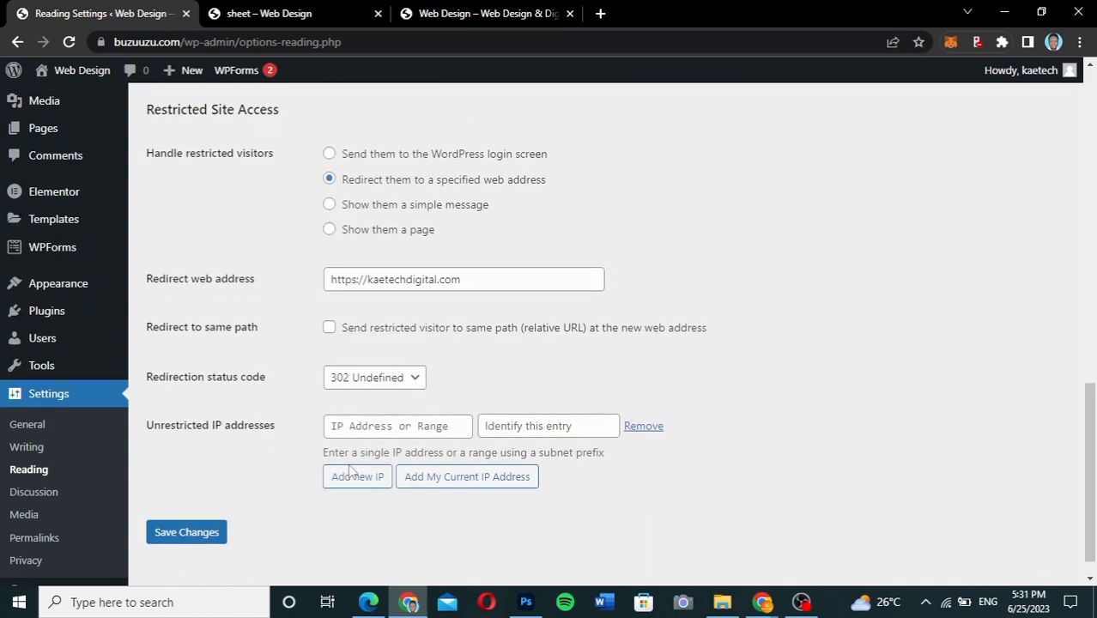
pyautogui.click(330, 229)
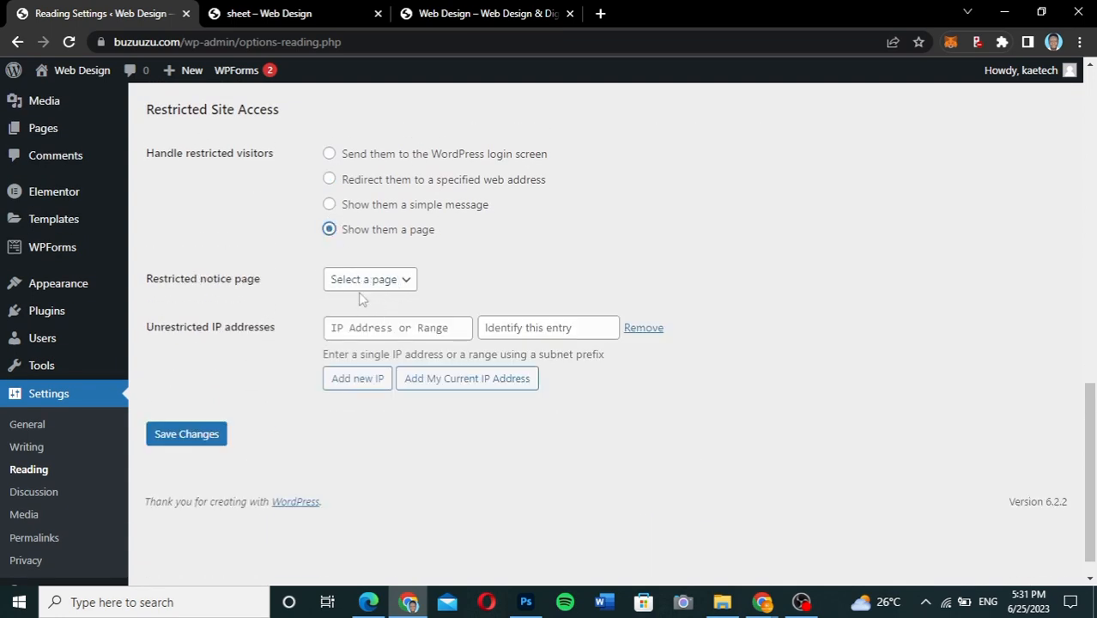
pyautogui.click(388, 287)
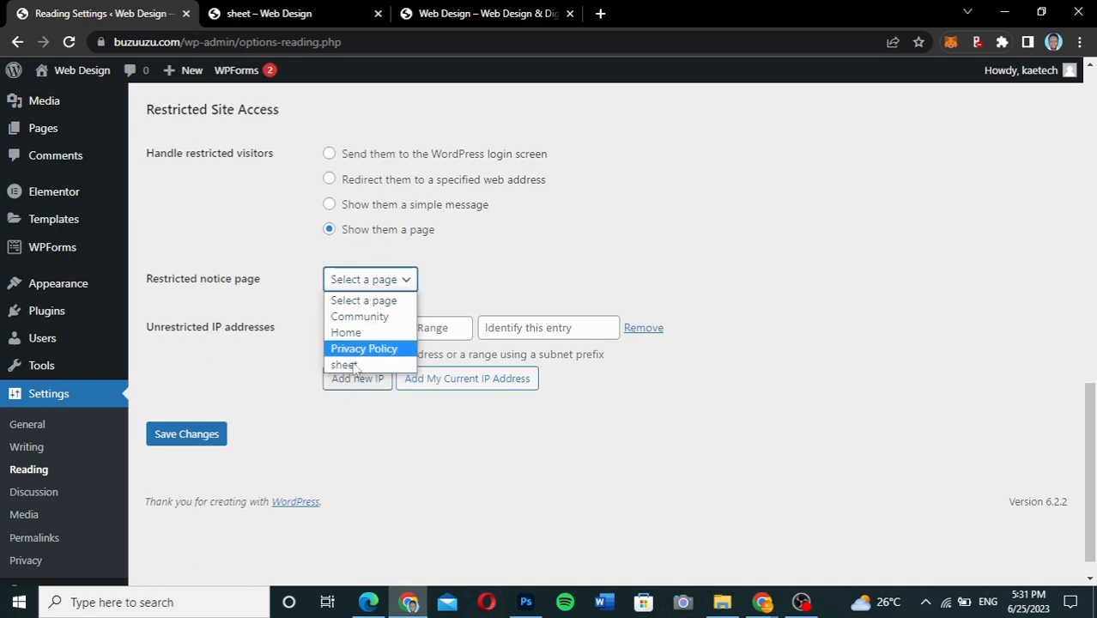
pyautogui.click(456, 275)
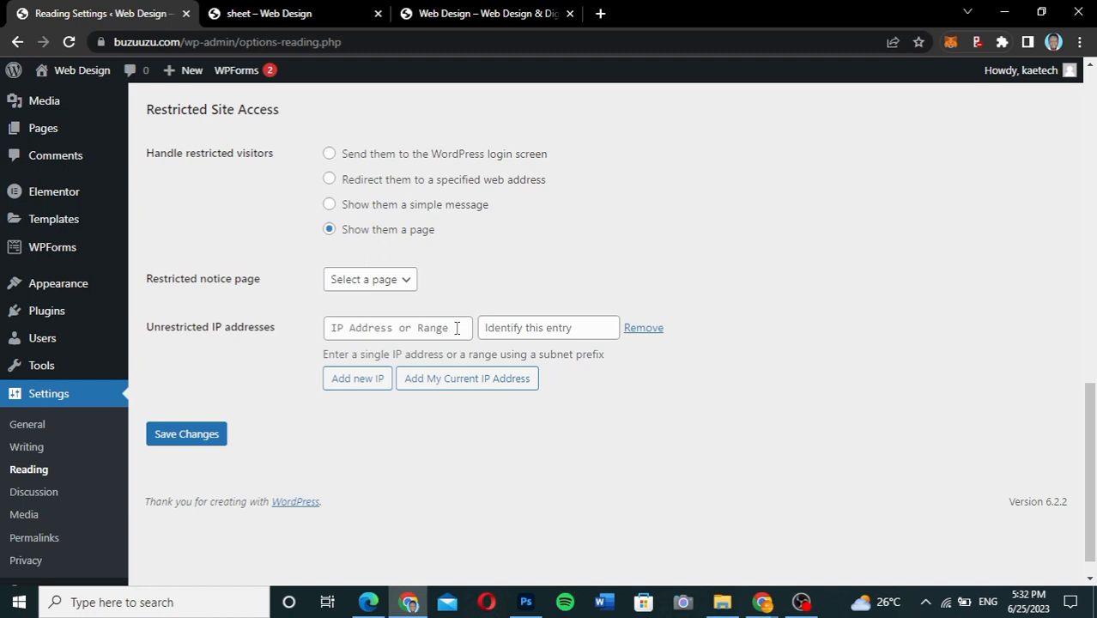
# Step: Add the current IP address to the unrestricted IP addresses, save the settings, and check the saved entry
pyautogui.click(446, 385)
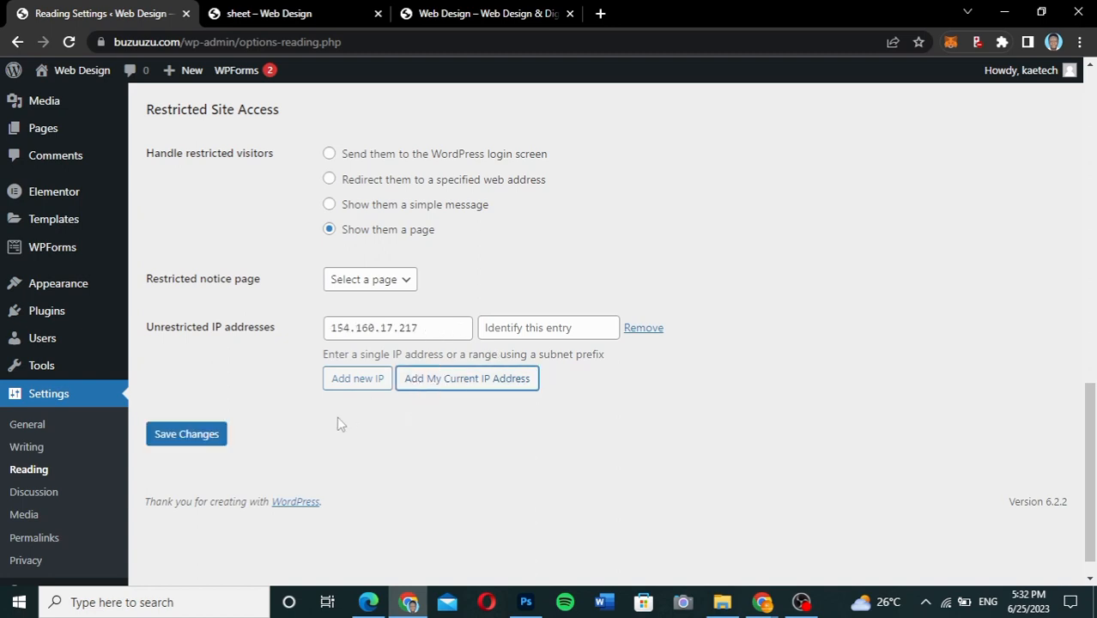
pyautogui.click(194, 439)
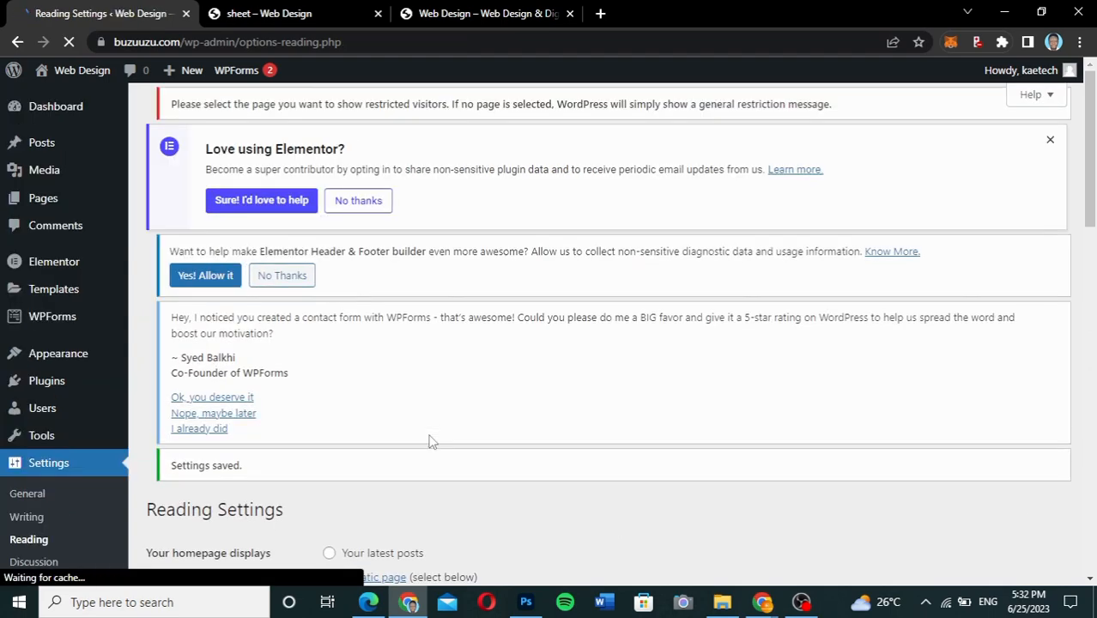
pyautogui.scroll(-10, 431, 441)
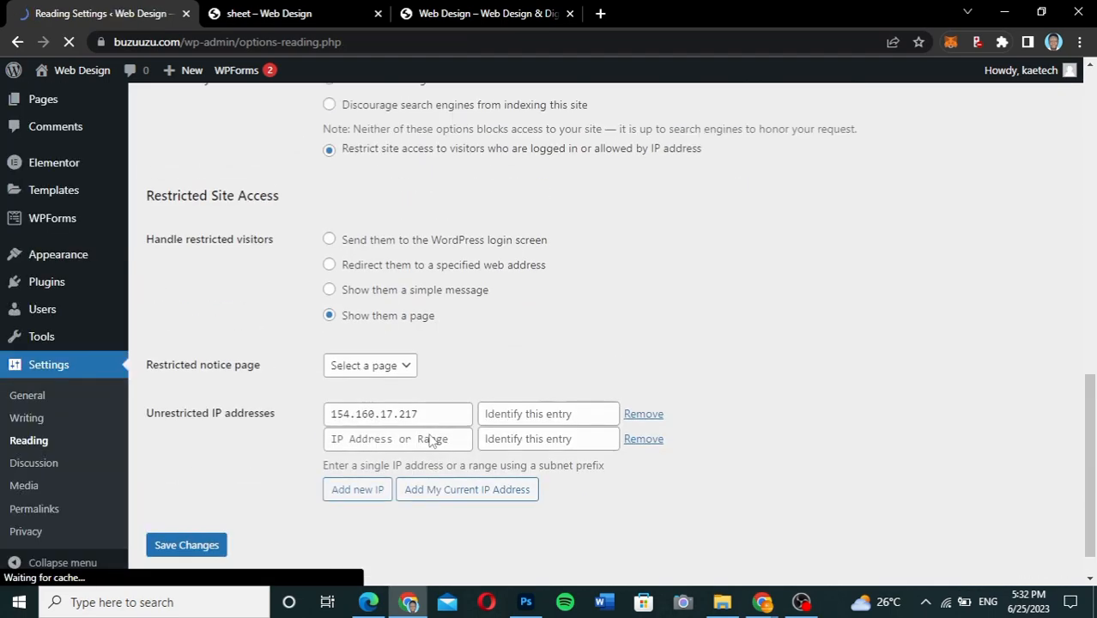
# Step: Set restricted visitors to be shown a simple message and save the Reading Settings
pyautogui.click(329, 314)
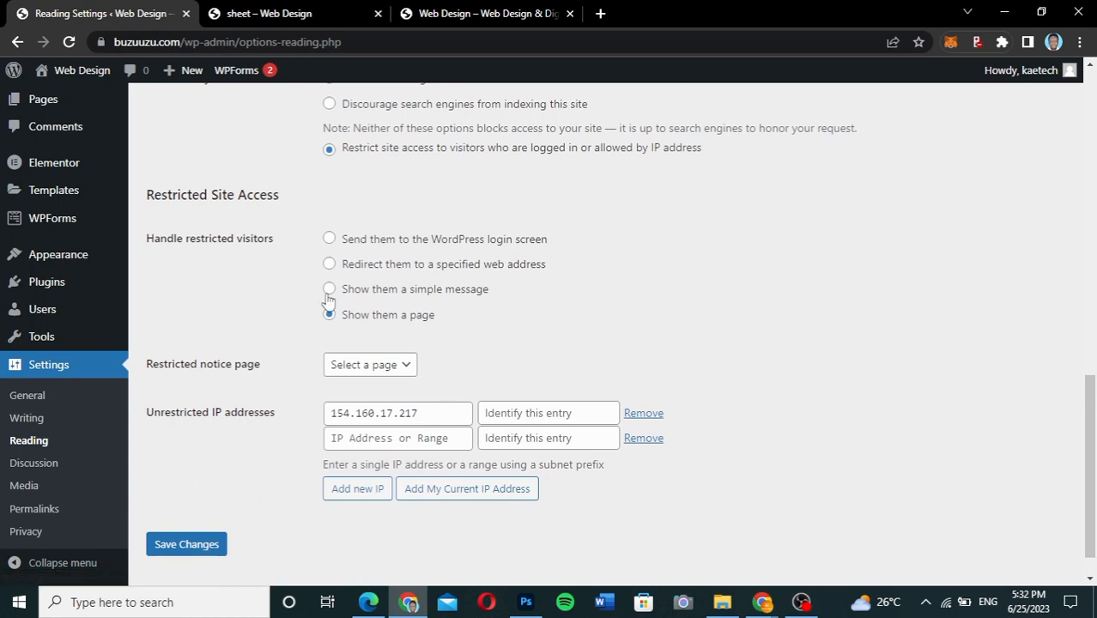
pyautogui.click(329, 290)
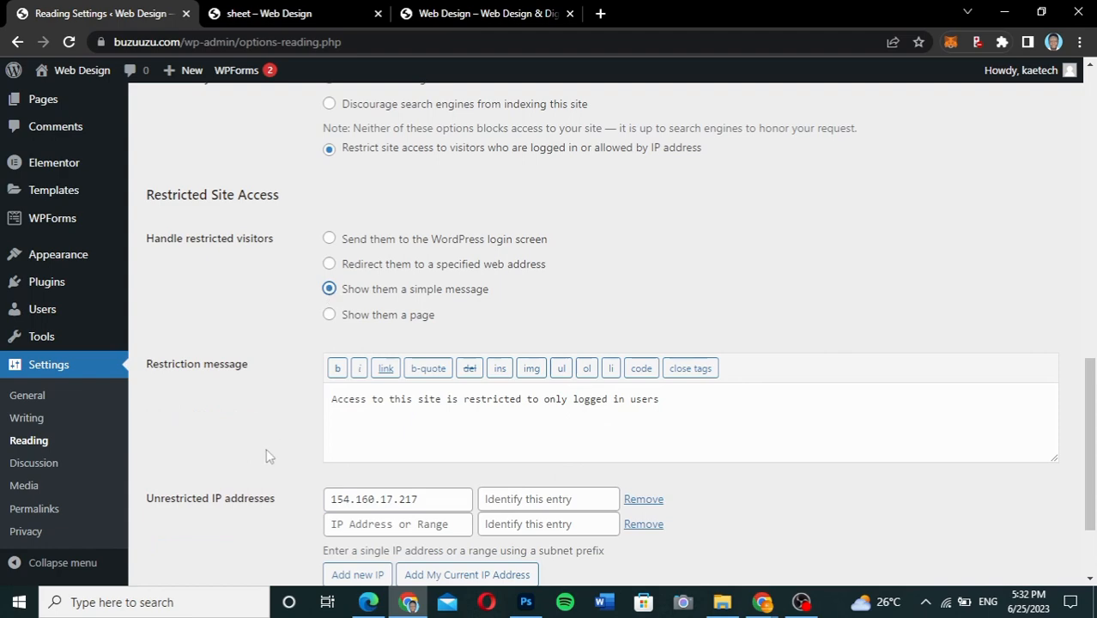
pyautogui.scroll(-2, 266, 447)
pyautogui.click(213, 504)
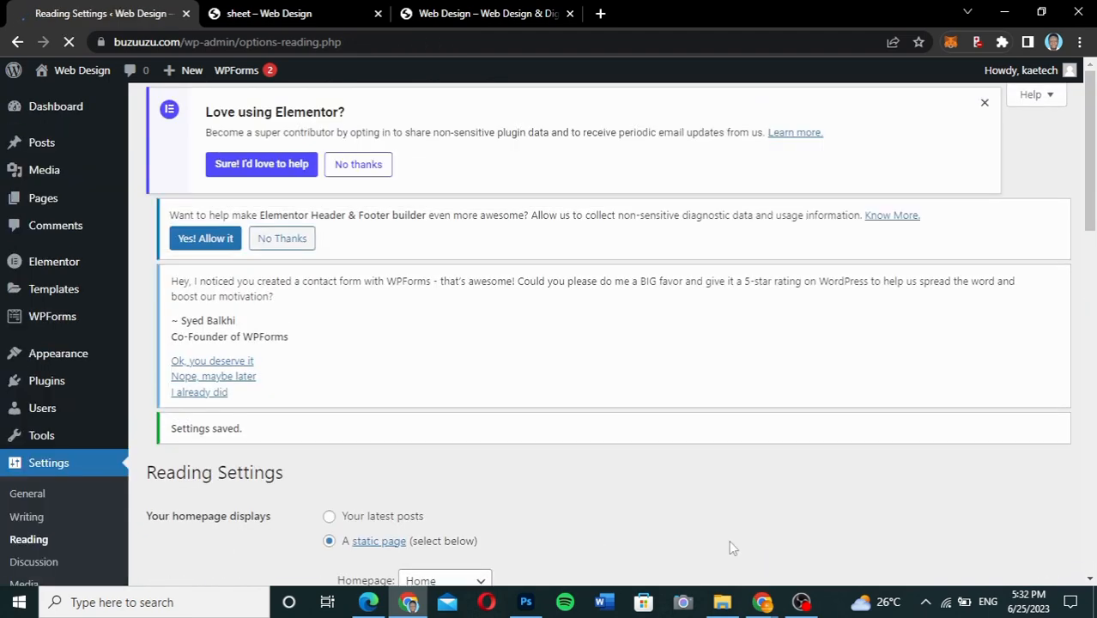
# Step: Switch to the other browser profile and load buzuuzu.com to test access from the allowed IP address
pyautogui.moveTo(771, 607)
pyautogui.click(669, 515)
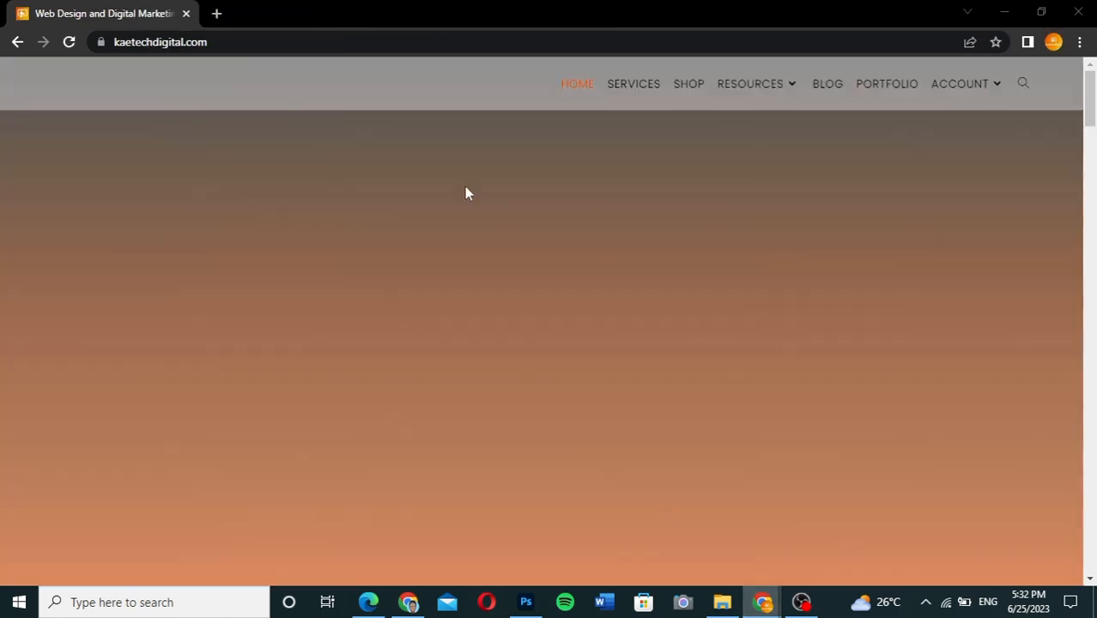
pyautogui.click(269, 45)
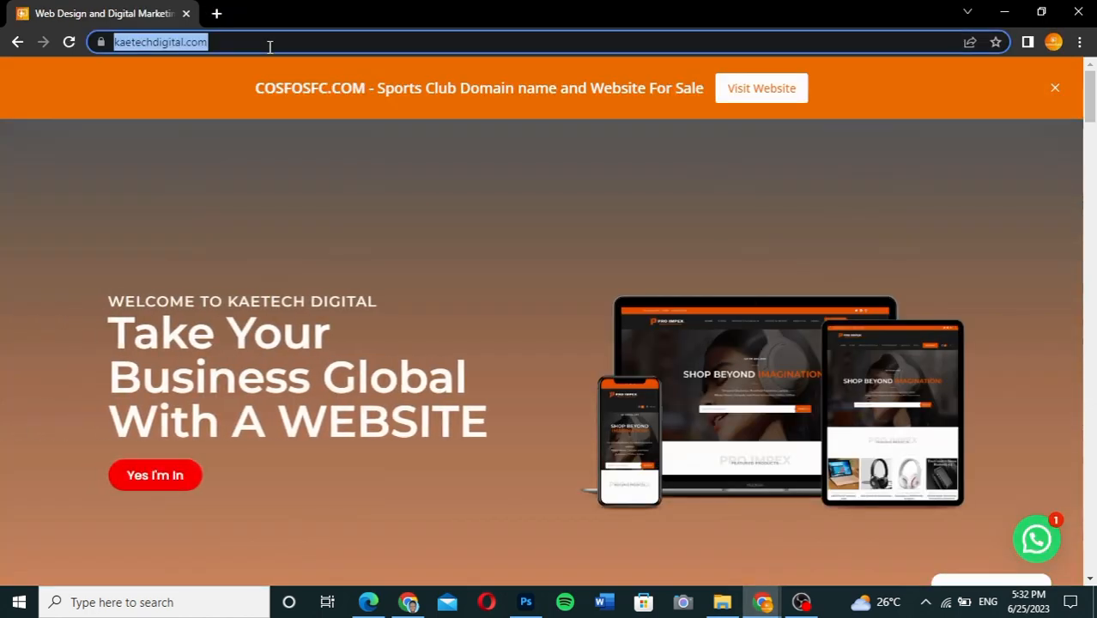
pyautogui.write('buzuuzu.com')
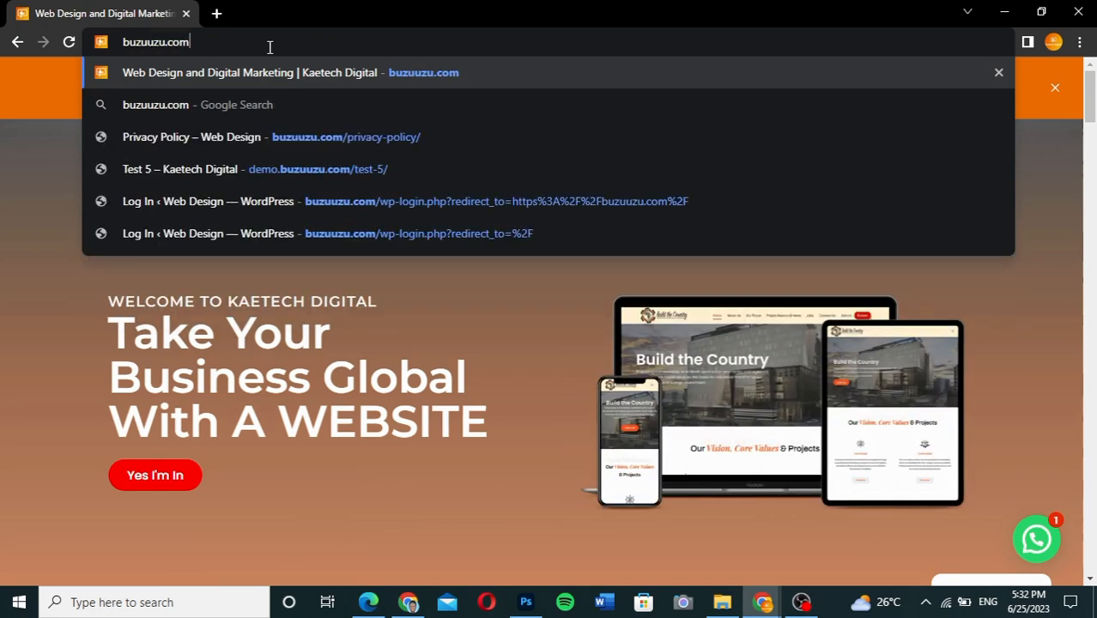
pyautogui.press('Return')
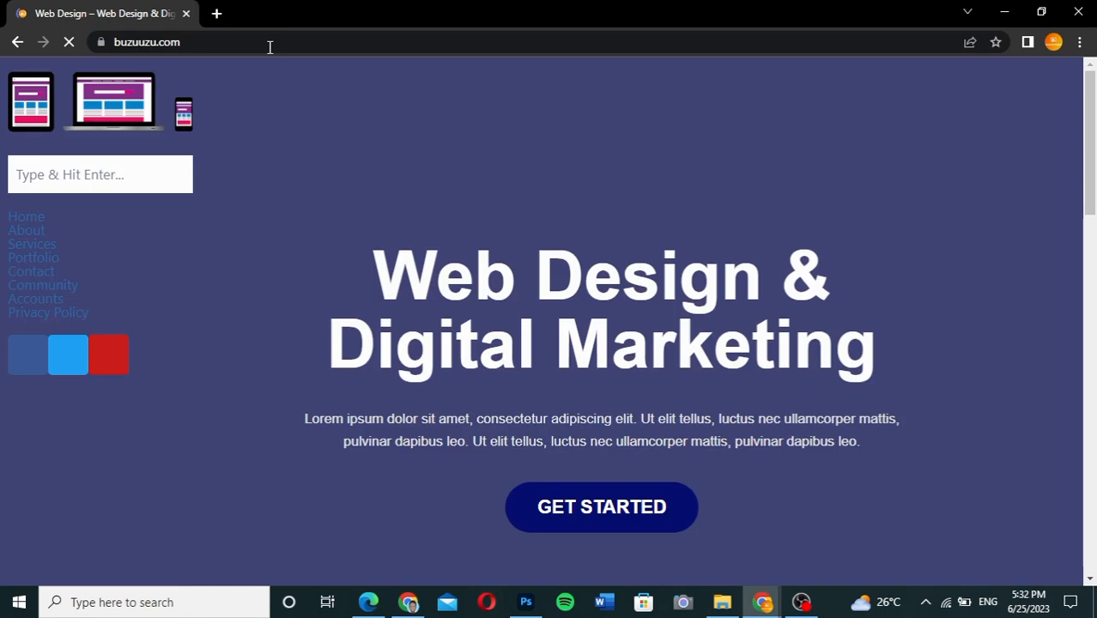
# Step: Back in the Reading Settings, remove the saved entry from the unrestricted IP addresses and save the settings
pyautogui.hotkey('alt', 'Tab')
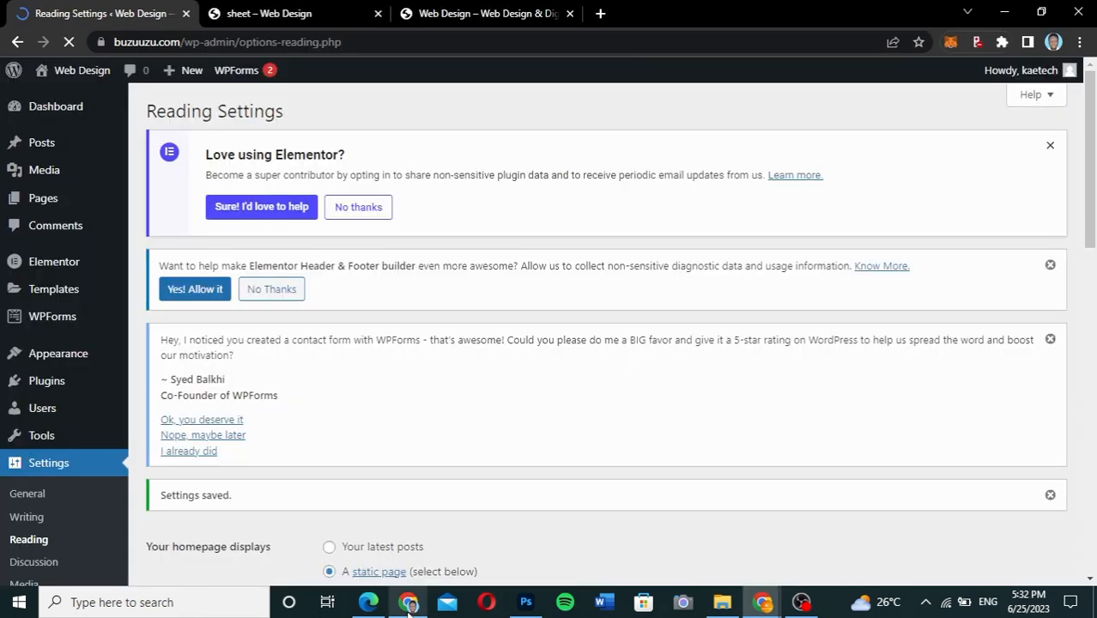
pyautogui.scroll(-15, 502, 409)
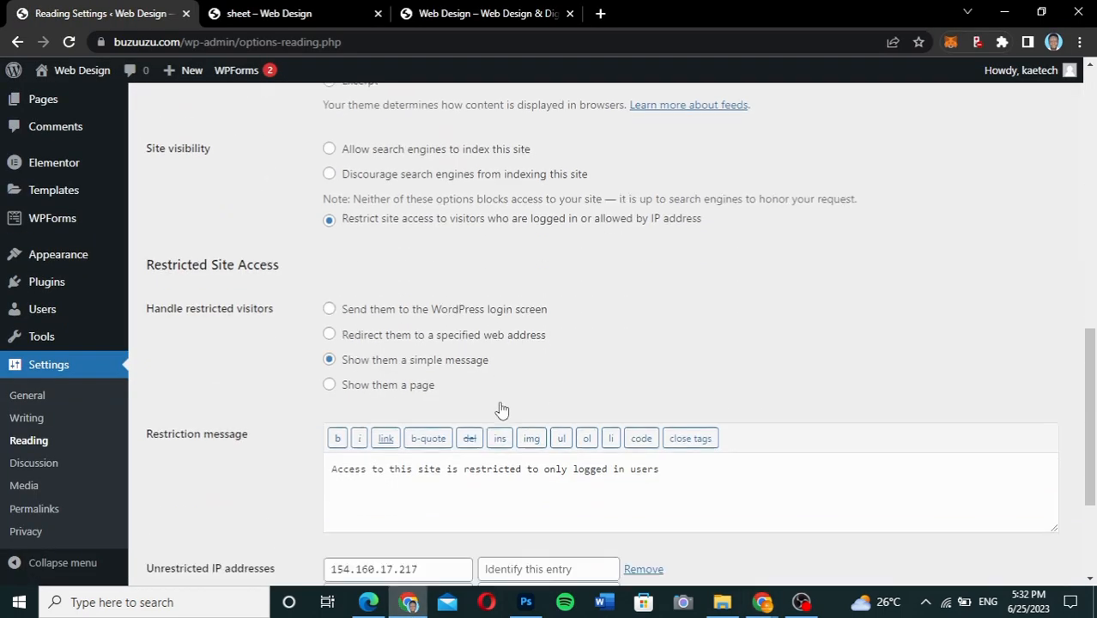
pyautogui.click(501, 402)
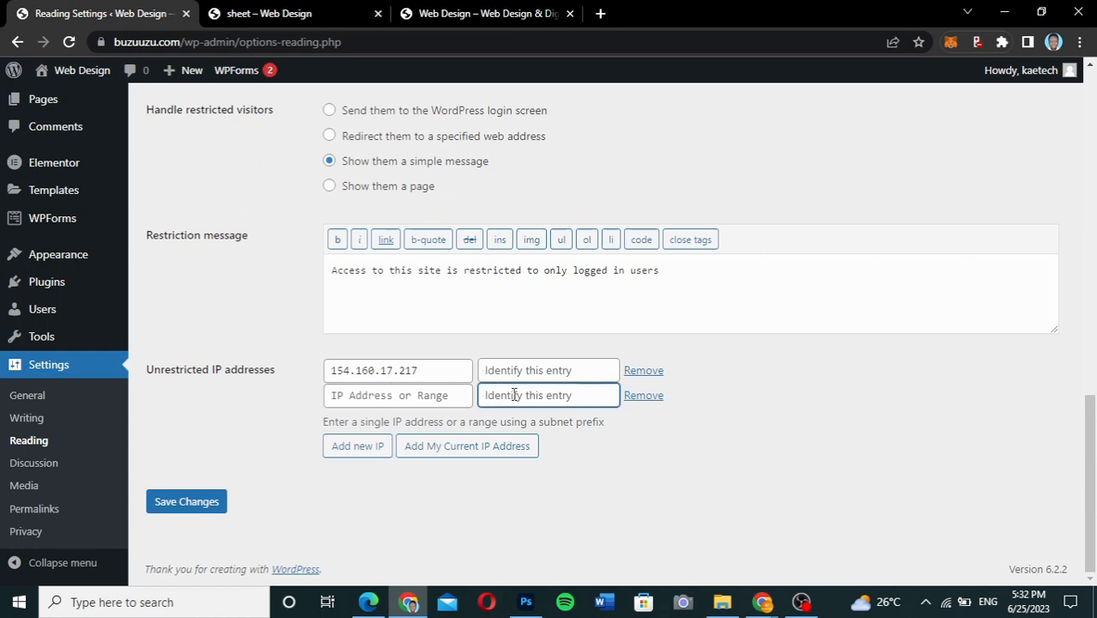
pyautogui.click(642, 370)
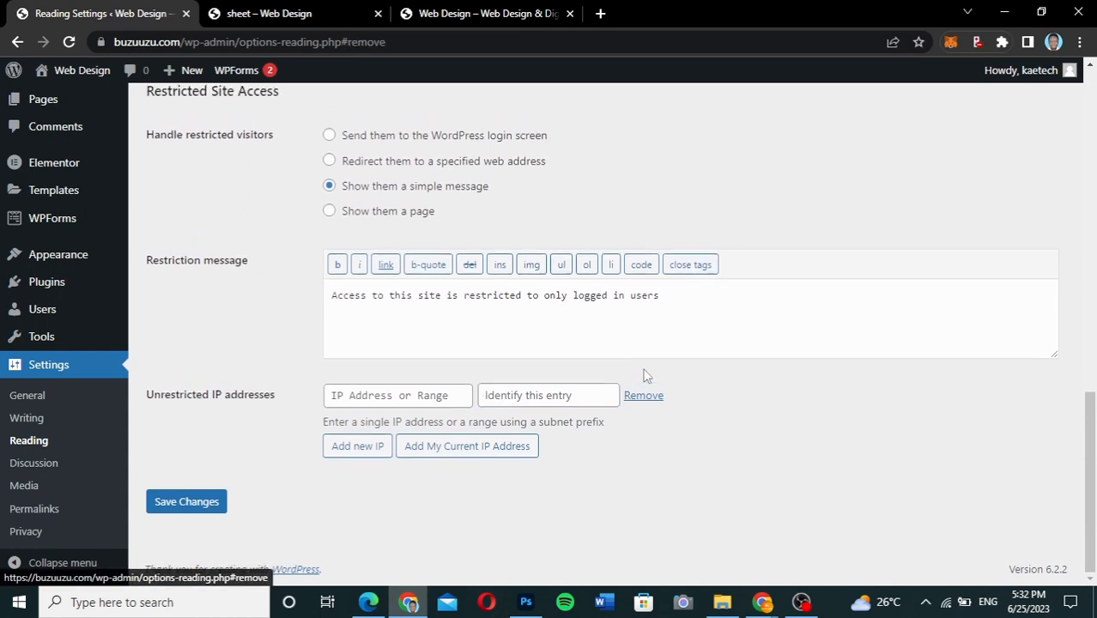
pyautogui.click(189, 502)
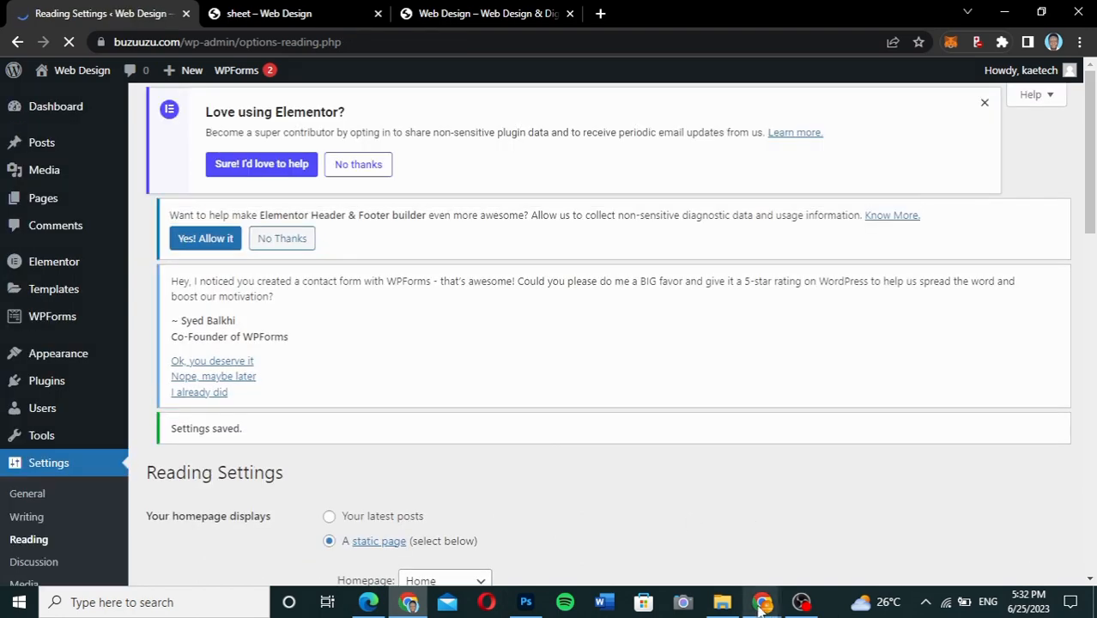
# Step: Reload buzuuzu.com in the other browser profile to test the simple restriction message
pyautogui.moveTo(762, 601)
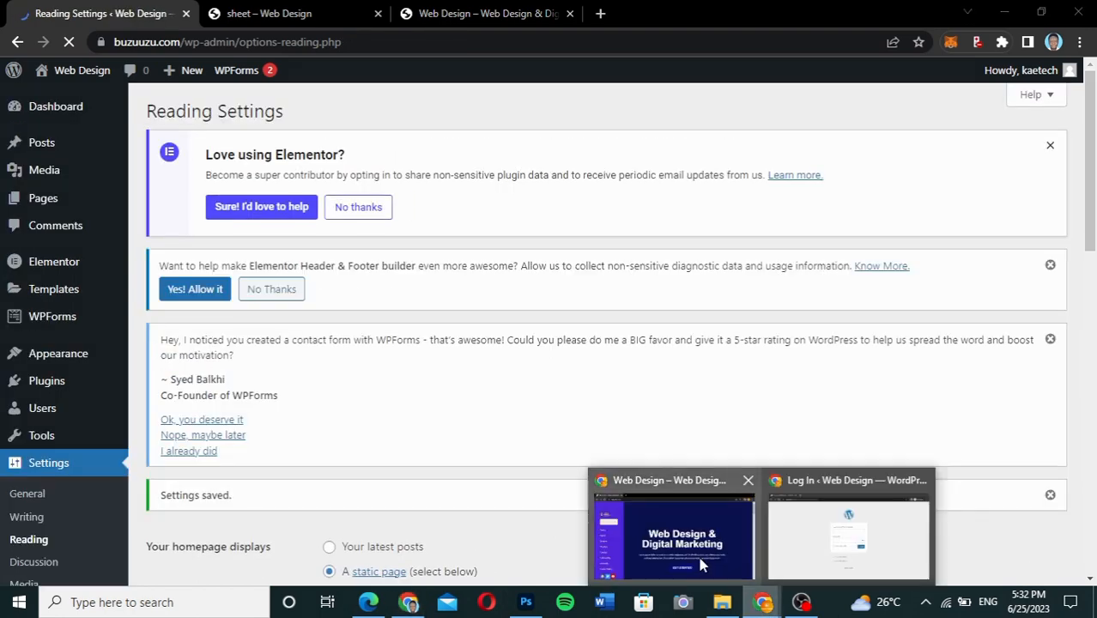
pyautogui.click(702, 562)
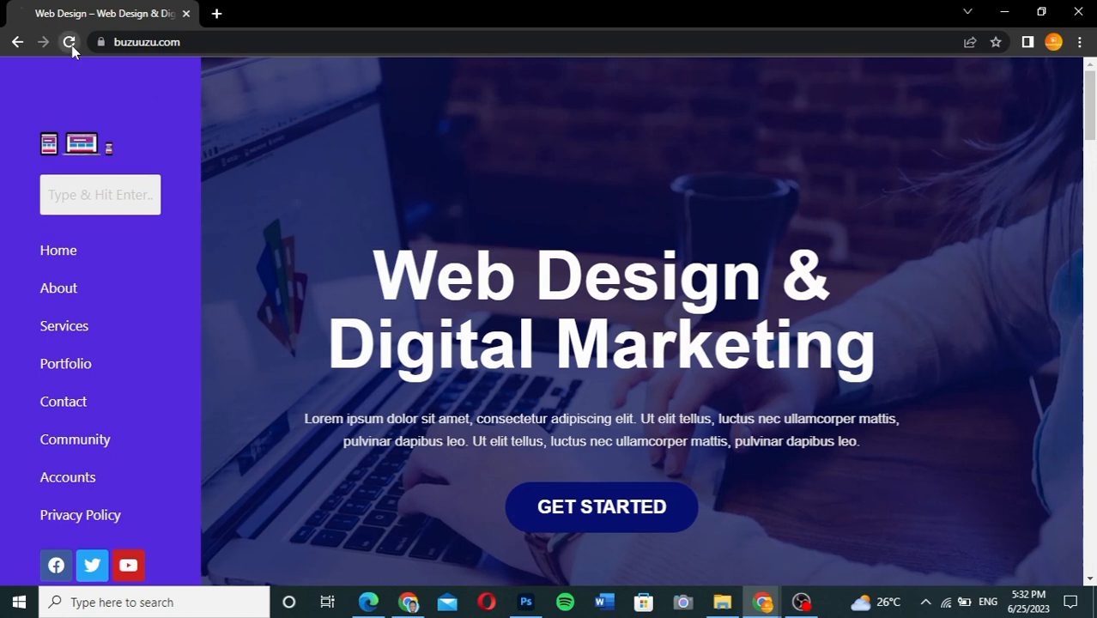
pyautogui.click(69, 42)
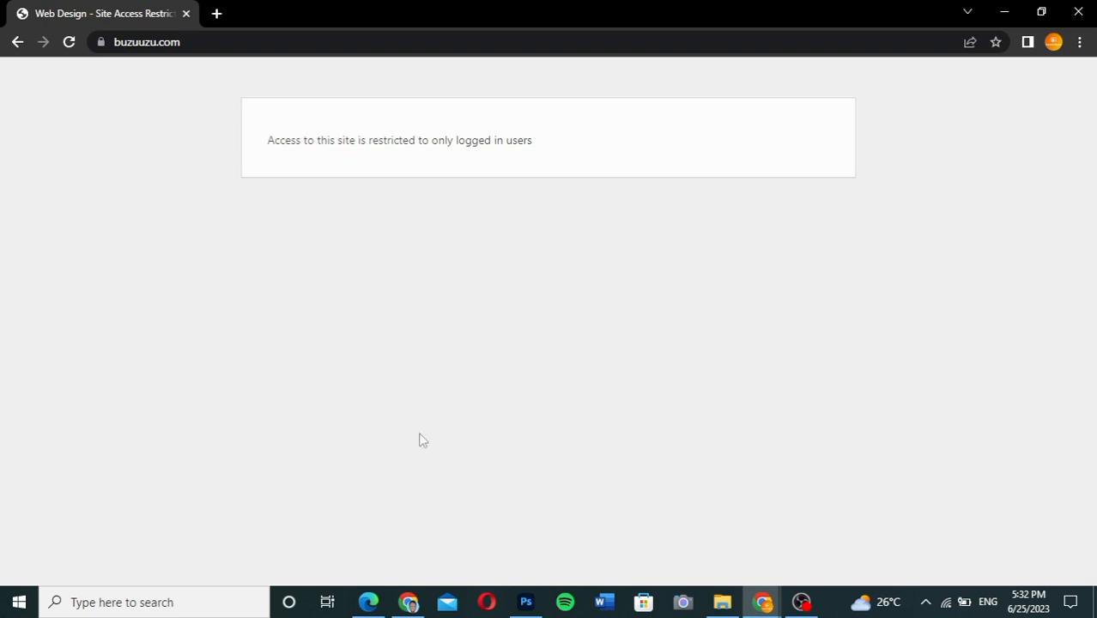
# Step: Return to the WordPress admin and deactivate the Restricted Site Access plugin in the installed plugins
pyautogui.click(407, 601)
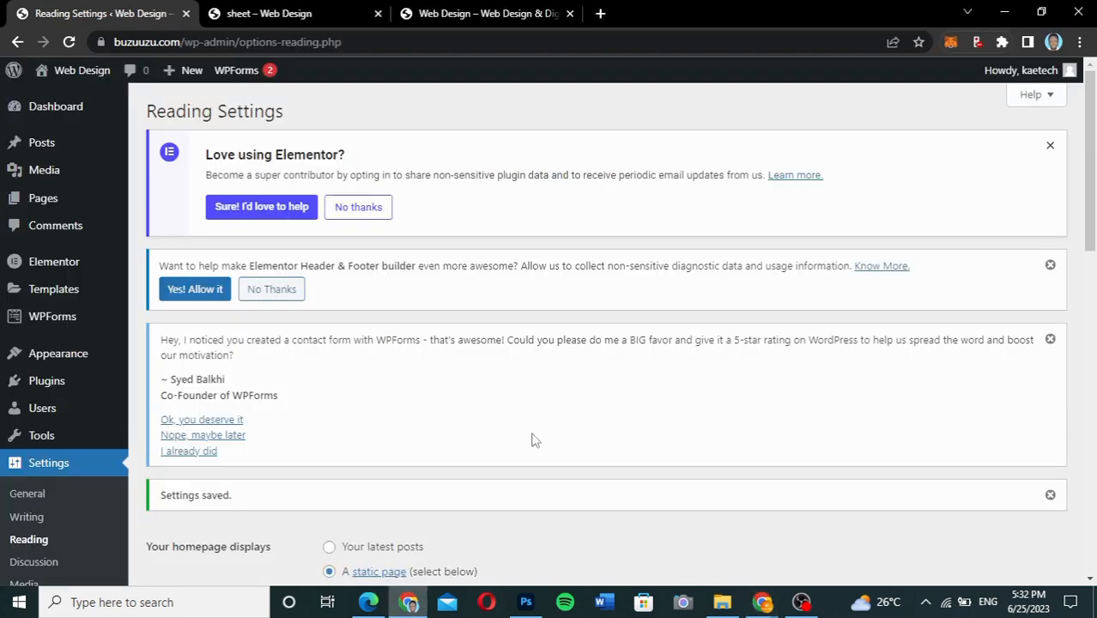
pyautogui.scroll(-5, 532, 439)
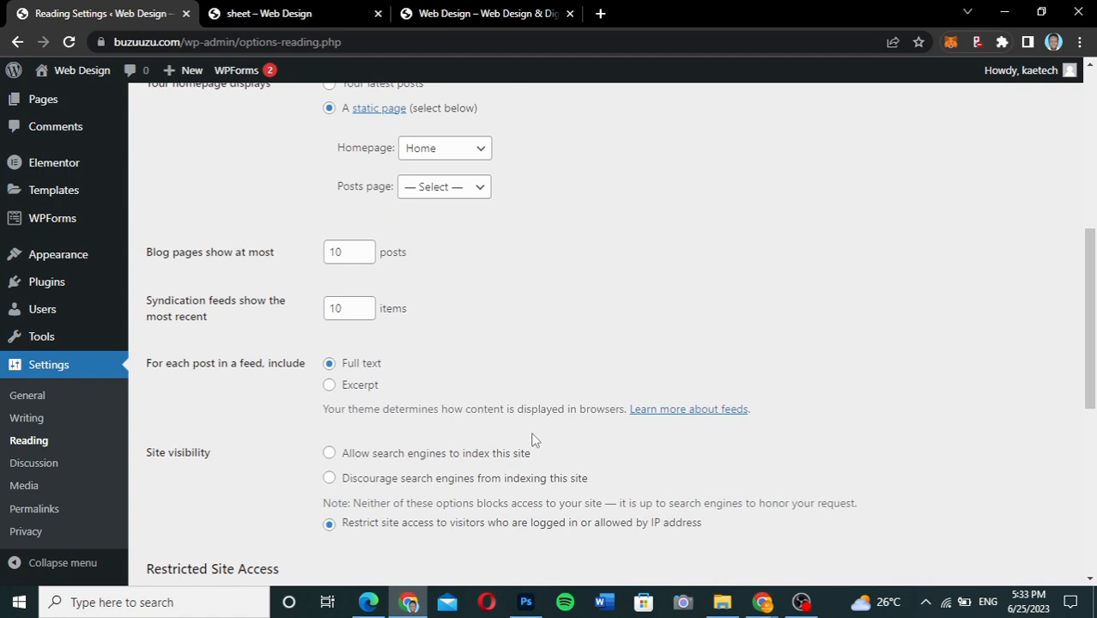
pyautogui.scroll(5, 532, 439)
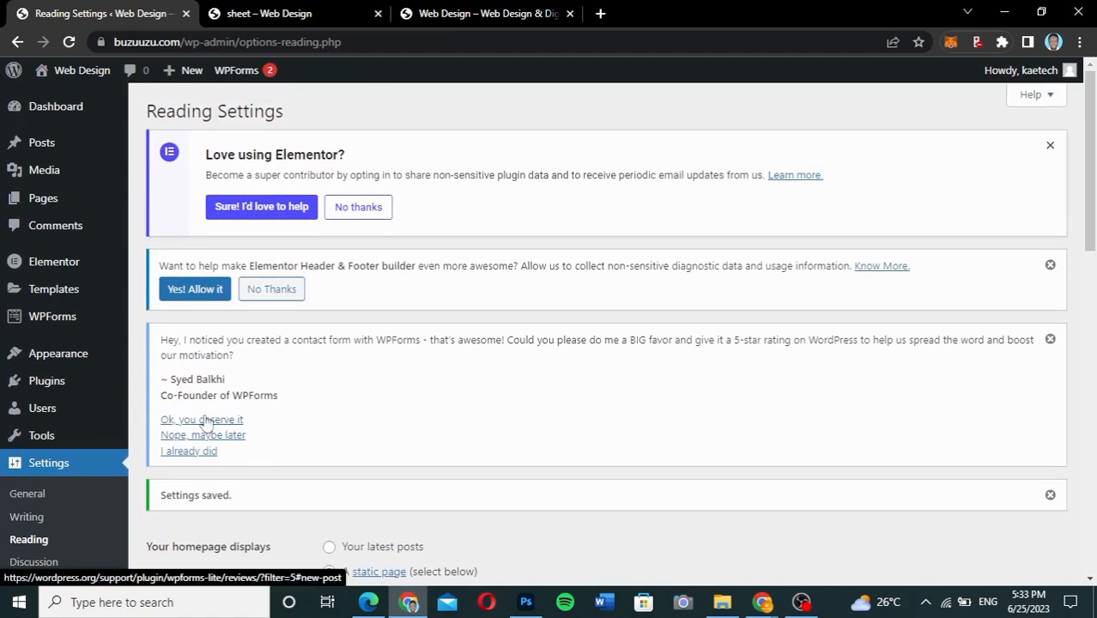
pyautogui.moveTo(34, 383)
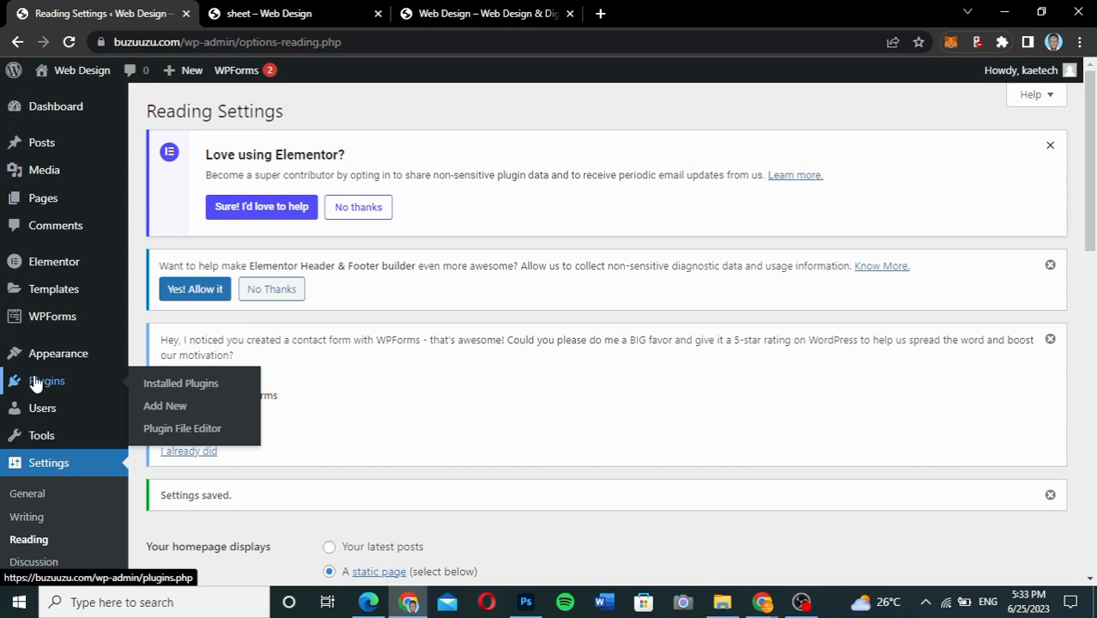
pyautogui.click(189, 386)
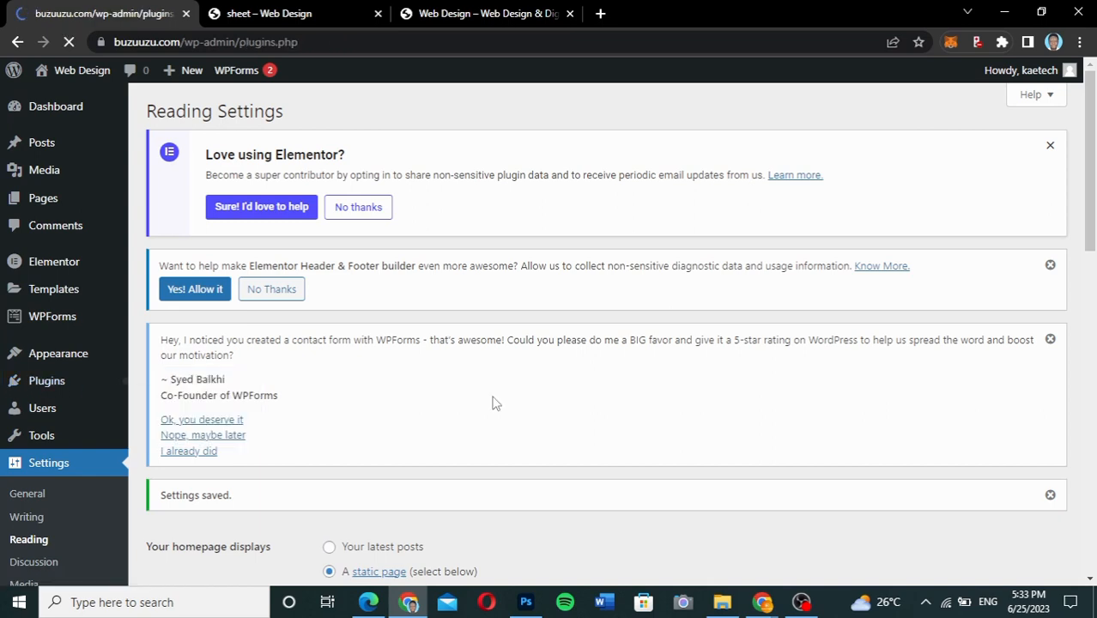
pyautogui.scroll(-5, 495, 401)
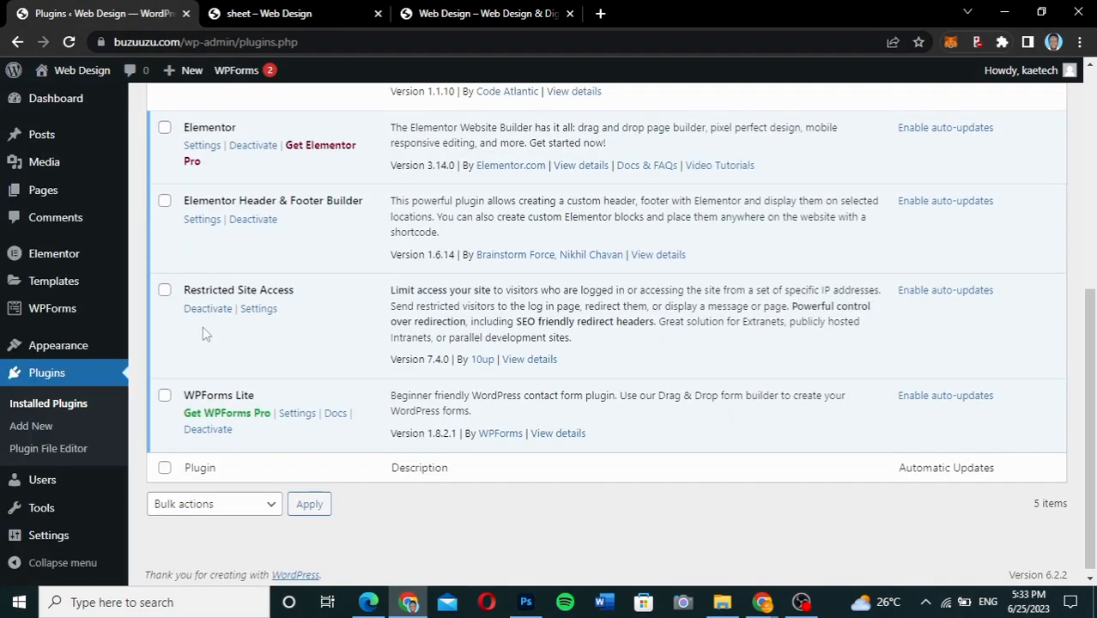
pyautogui.click(213, 308)
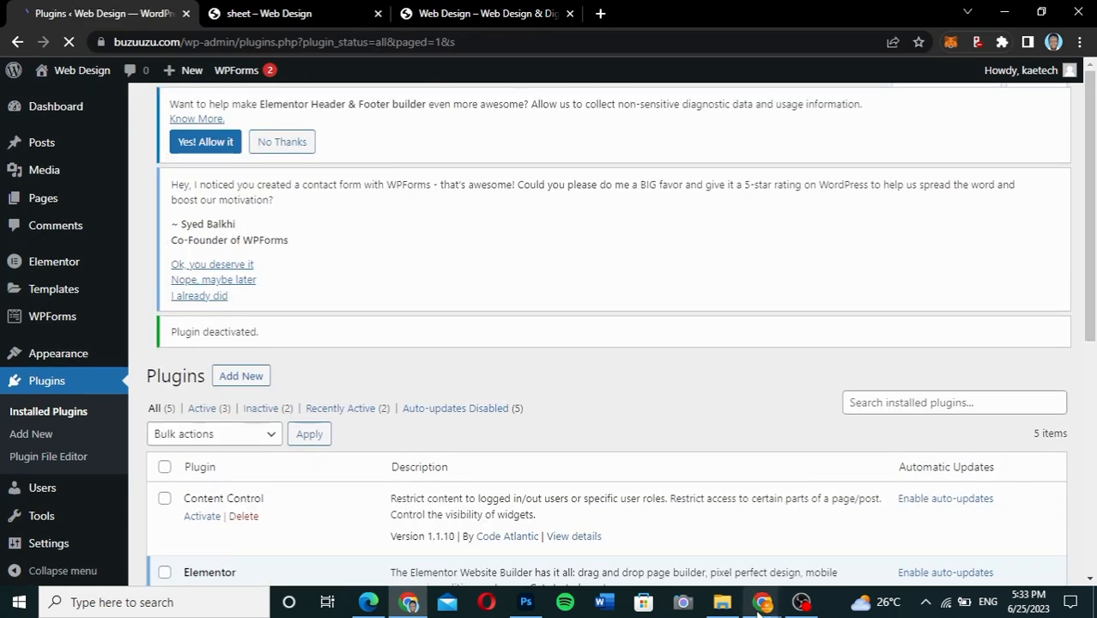
# Step: Reload buzuuzu.com in the other browser profile to check visitor access with Restricted Site Access deactivated
pyautogui.moveTo(762, 602)
pyautogui.click(684, 548)
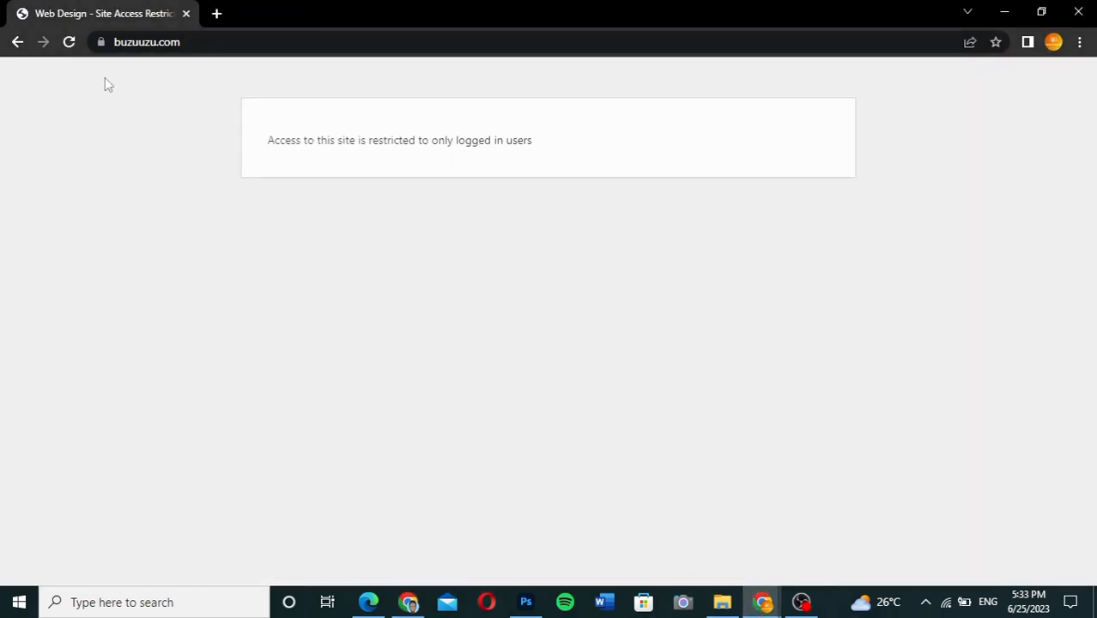
pyautogui.click(69, 41)
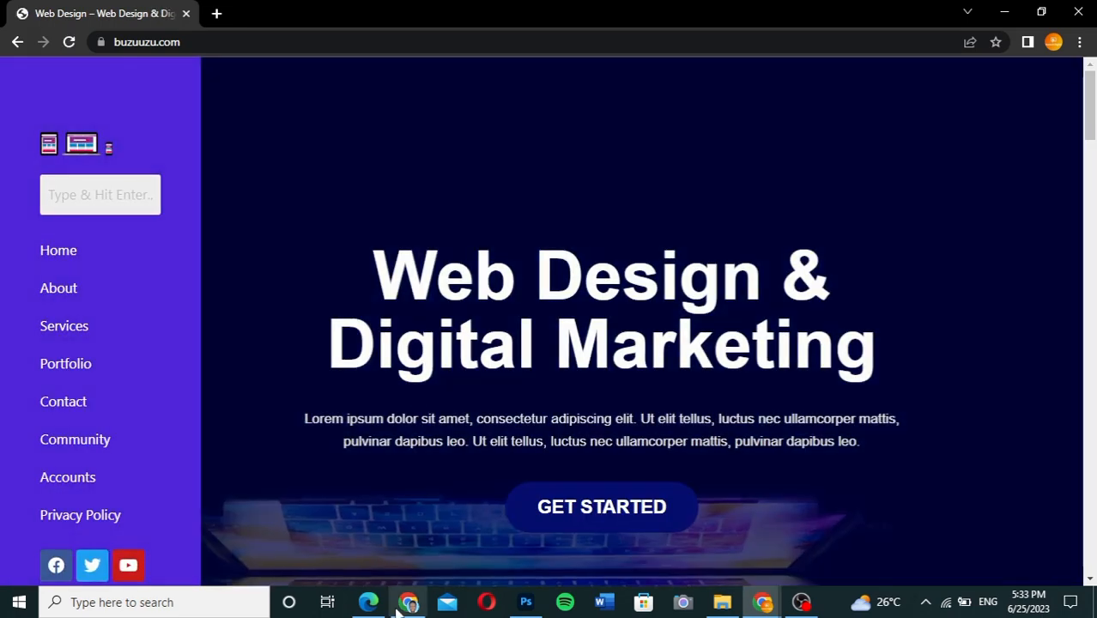
# Step: Copy the plugin name Content Control from the installed plugins and search for it among the plugins to add
pyautogui.click(407, 603)
pyautogui.scroll(-5, 421, 343)
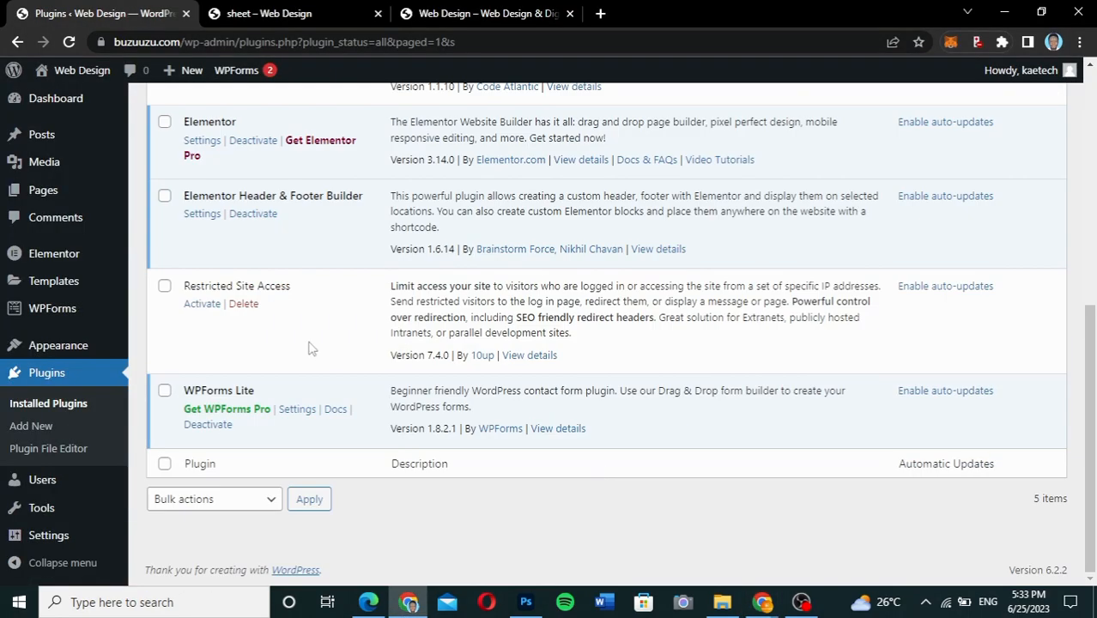
pyautogui.scroll(3, 343, 299)
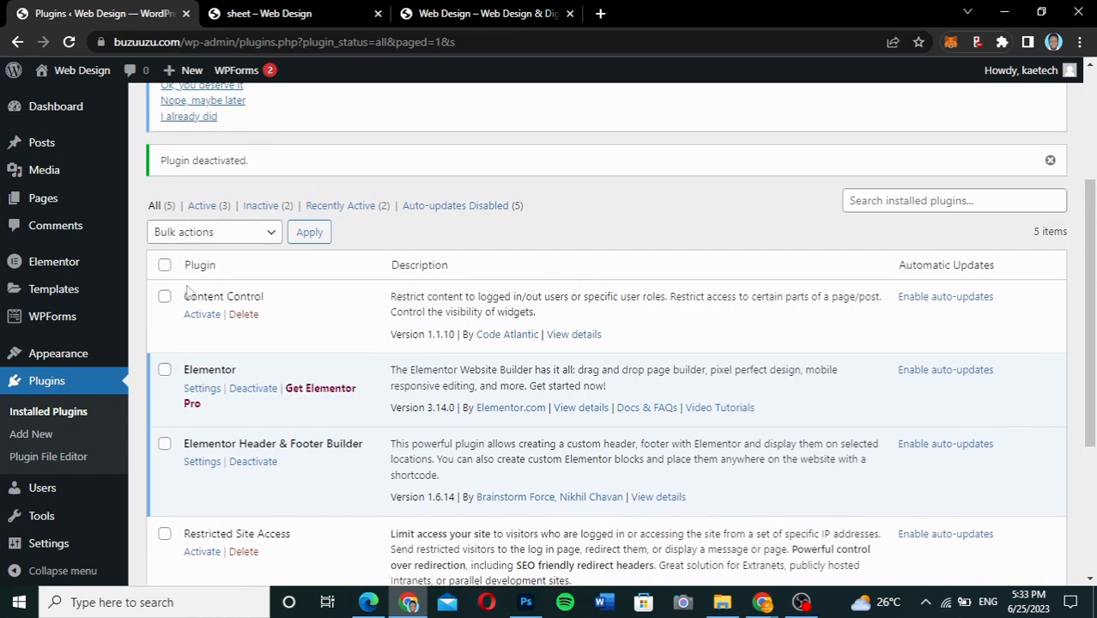
pyautogui.moveTo(185, 296); pyautogui.dragTo(265, 296)
pyautogui.hotkey('ctrl', 'c')
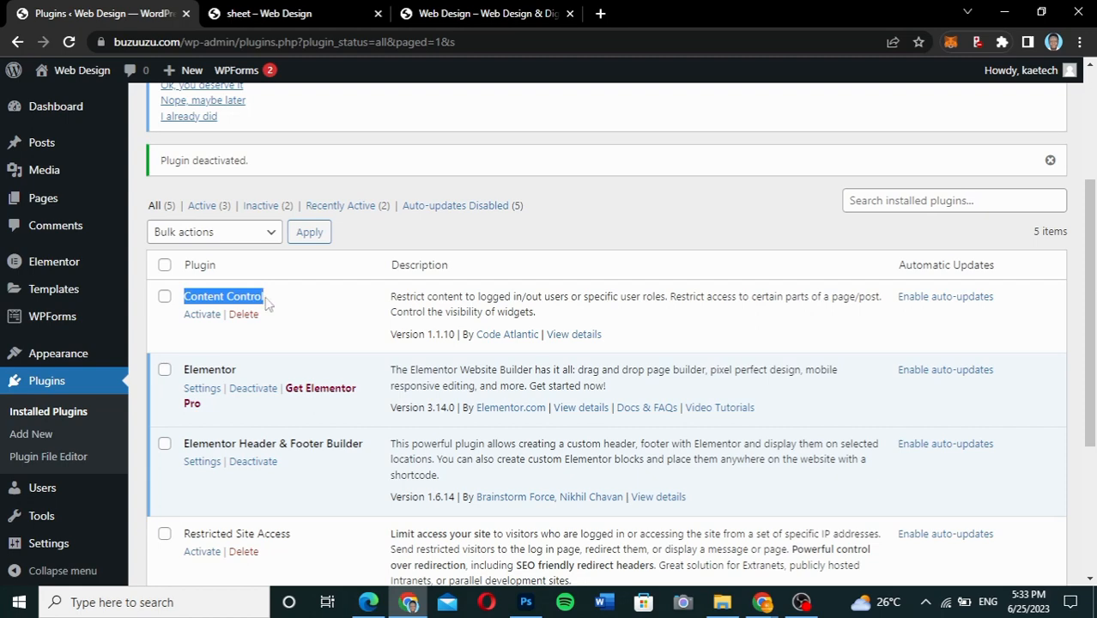
pyautogui.scroll(3, 360, 289)
pyautogui.click(240, 113)
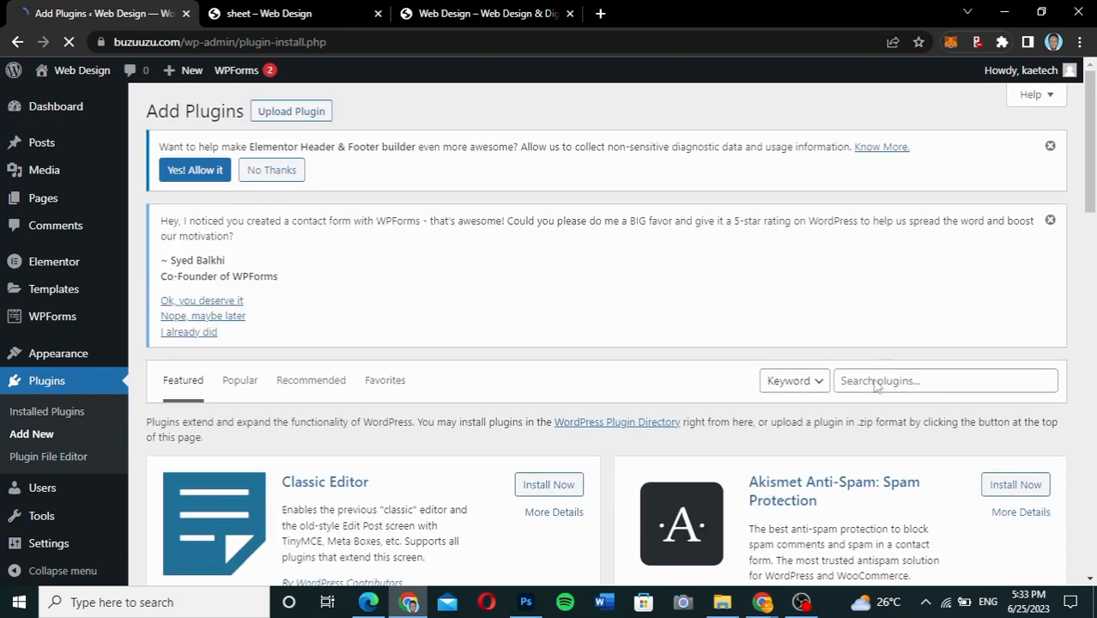
pyautogui.click(876, 381)
pyautogui.hotkey('ctrl', 'v')
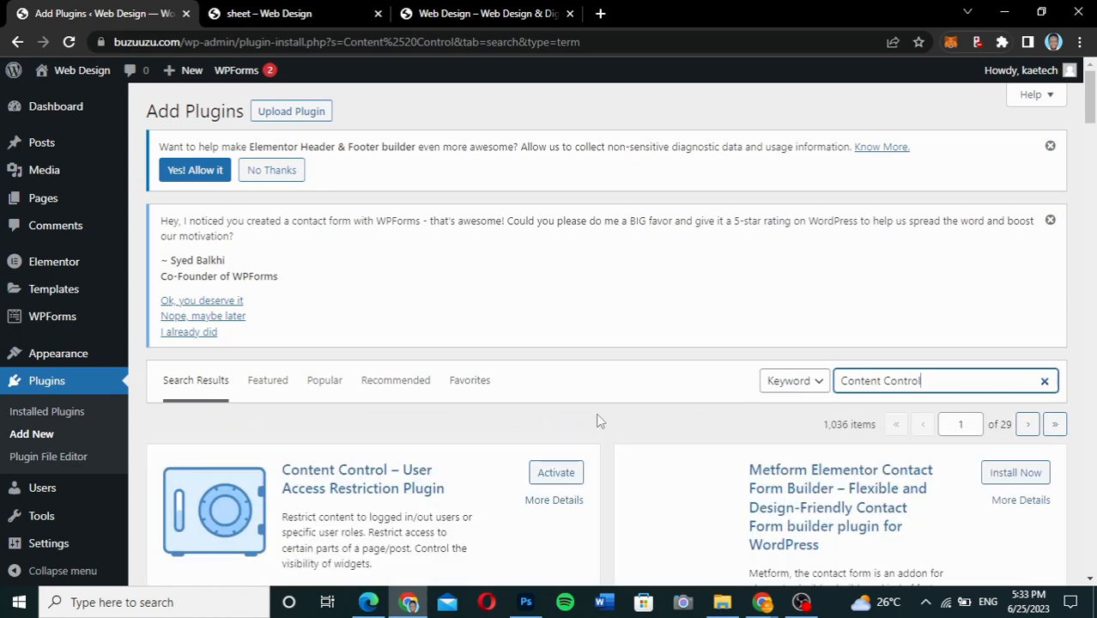
# Step: Activate the Content Control – User Access Restriction plugin and check its entry in the installed plugins
pyautogui.scroll(-3, 598, 420)
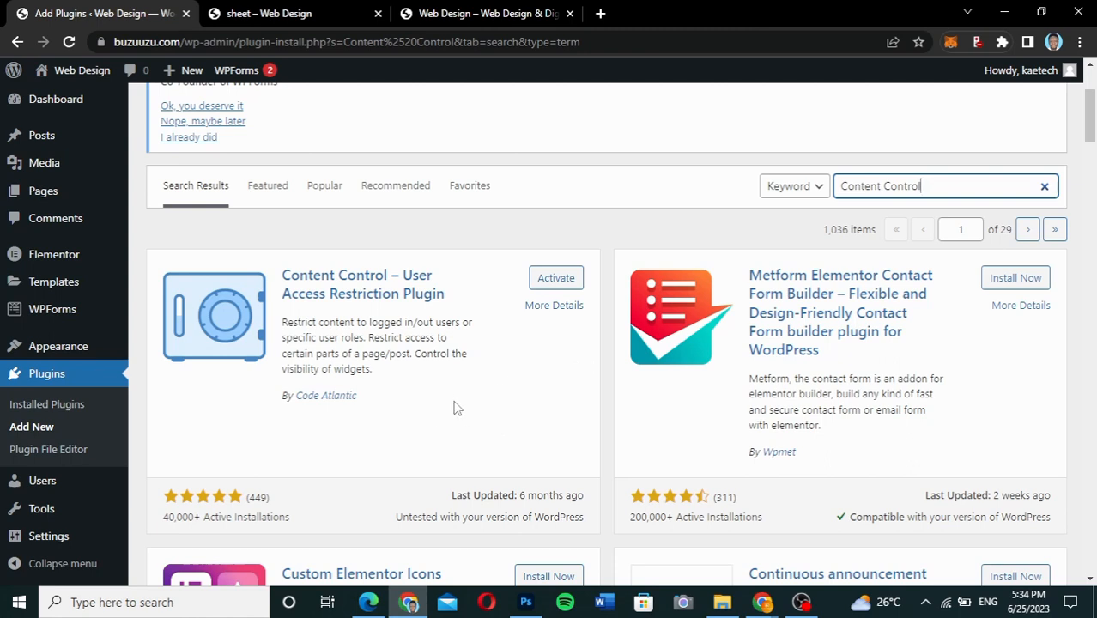
pyautogui.click(562, 281)
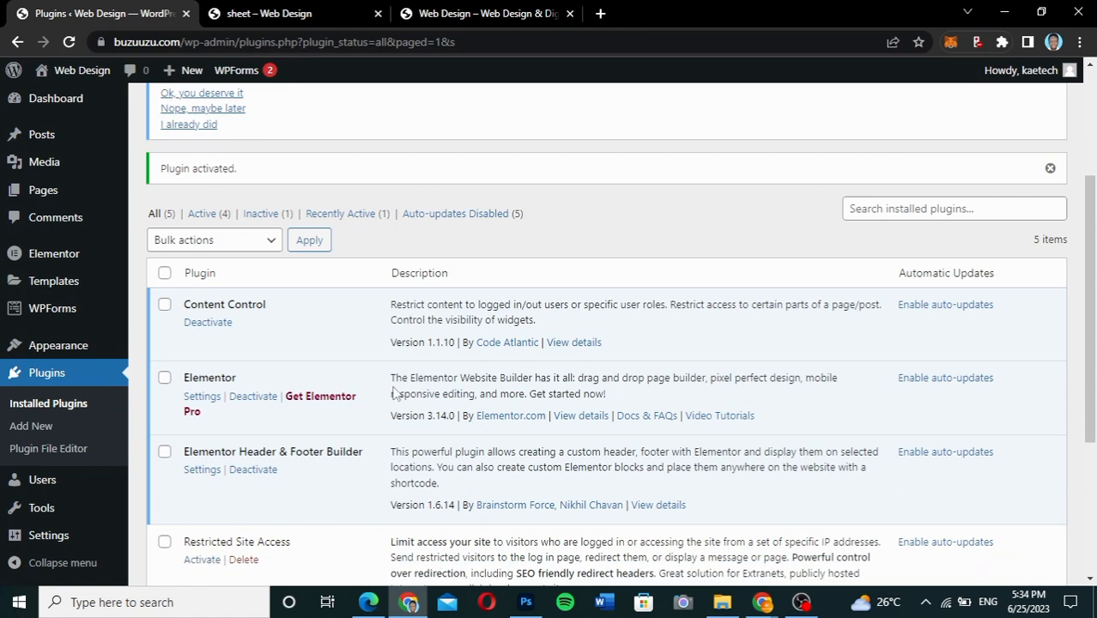
pyautogui.scroll(3, 393, 391)
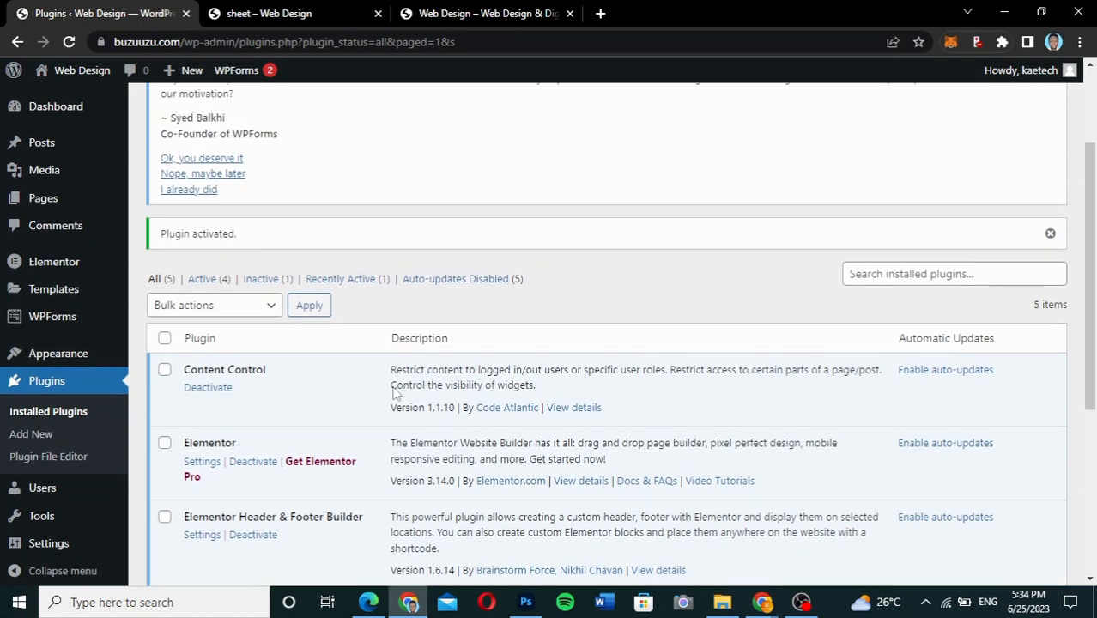
pyautogui.scroll(-2, 394, 392)
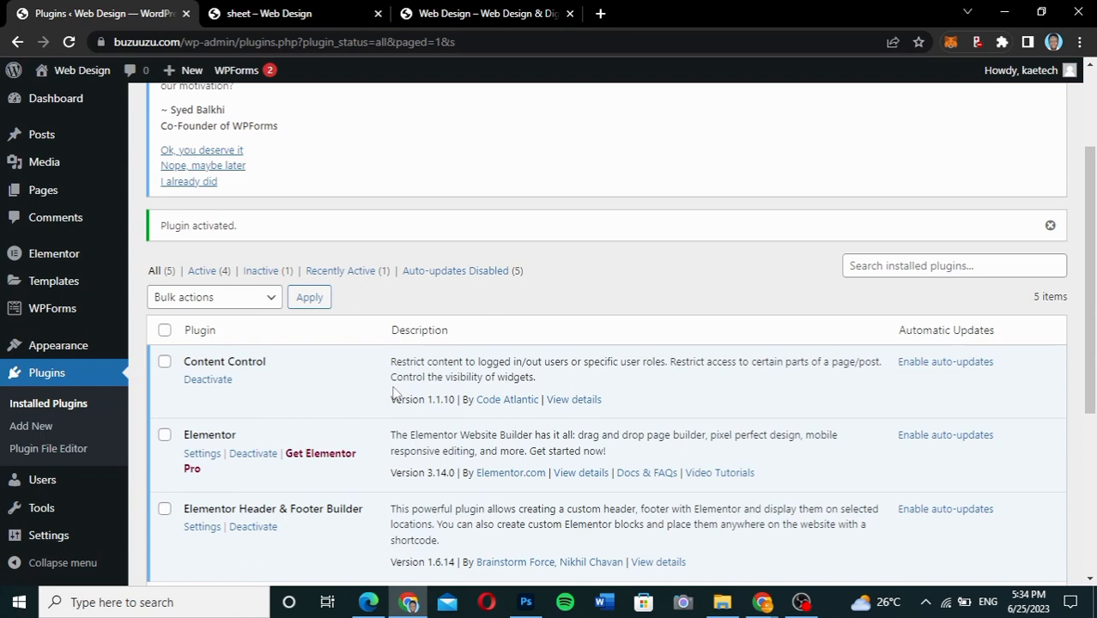
pyautogui.moveTo(73, 356)
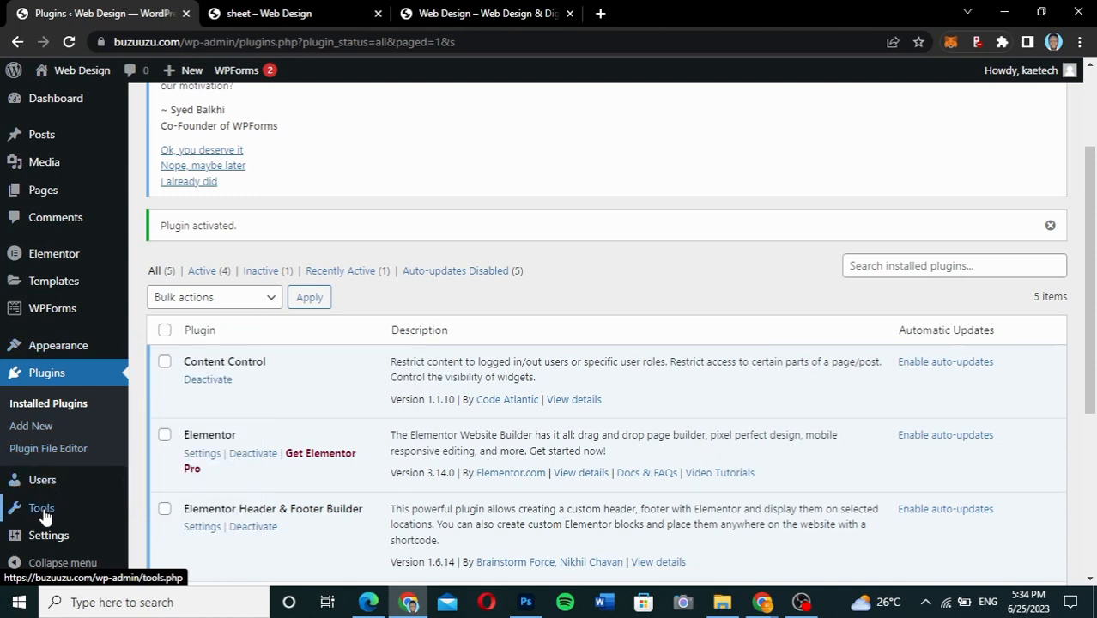
pyautogui.moveTo(40, 514)
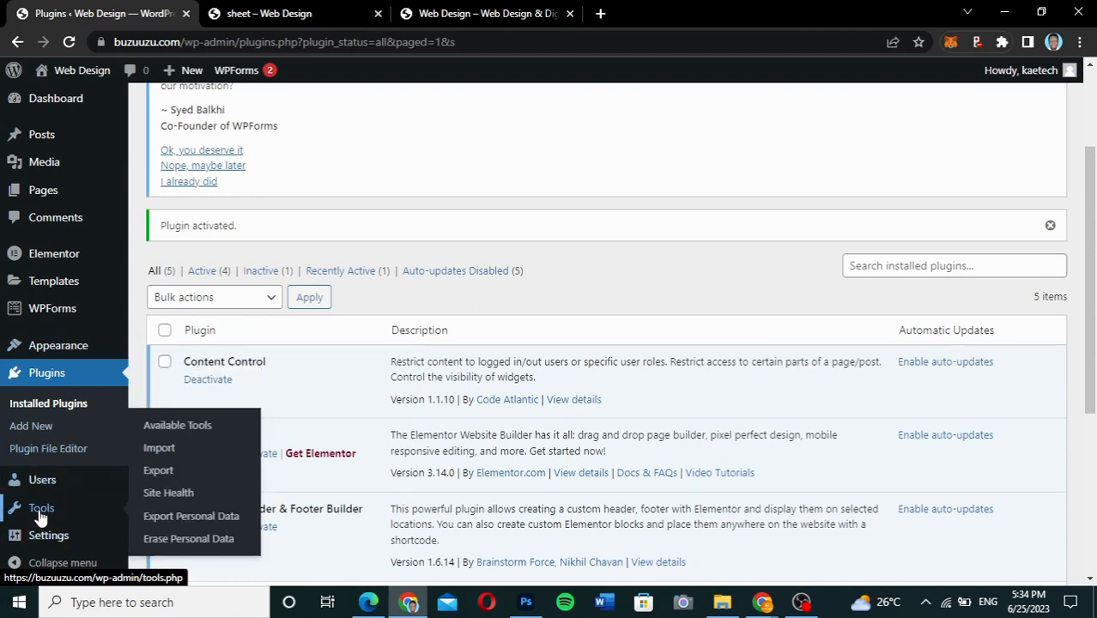
# Step: Start a new restriction in the Content Control settings, keep its audience as Logged In Users and review its redirect protection options
pyautogui.moveTo(39, 540)
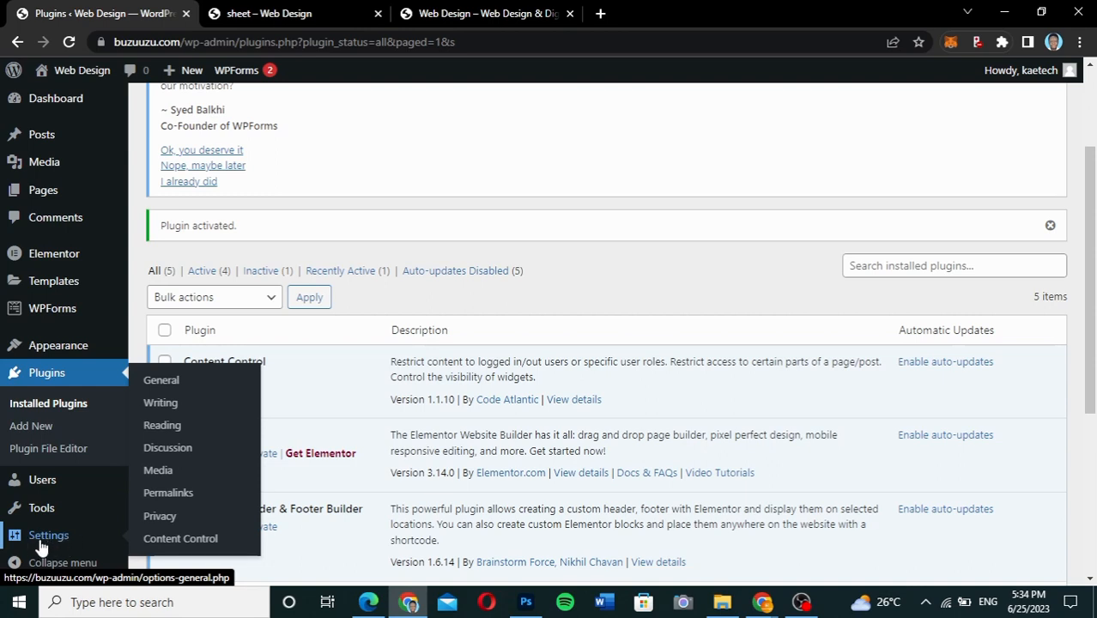
pyautogui.click(185, 544)
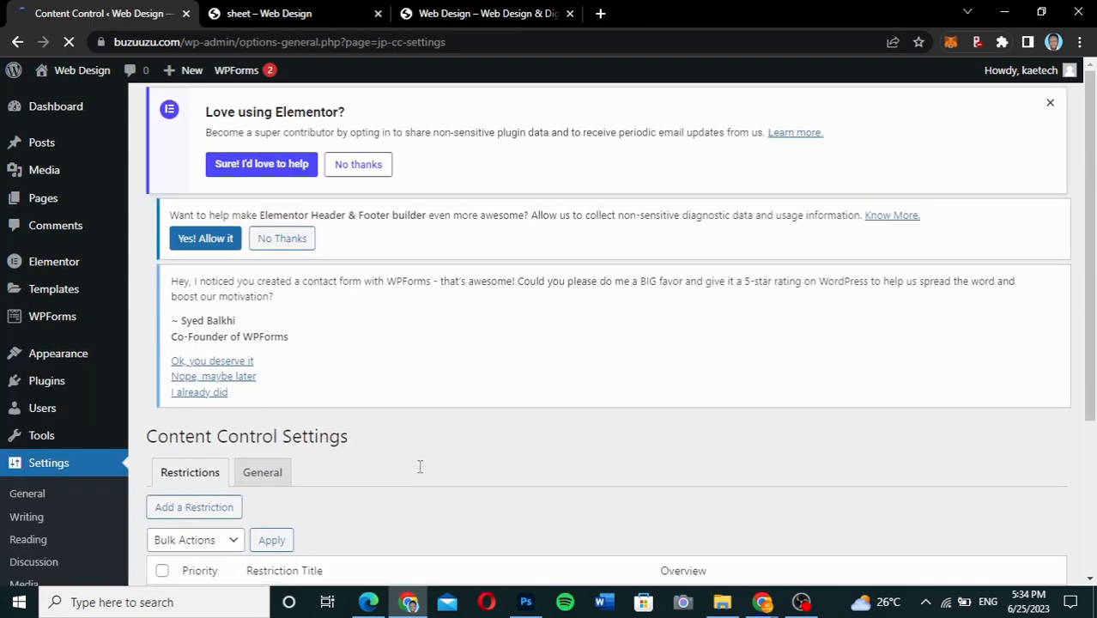
pyautogui.scroll(-3, 556, 438)
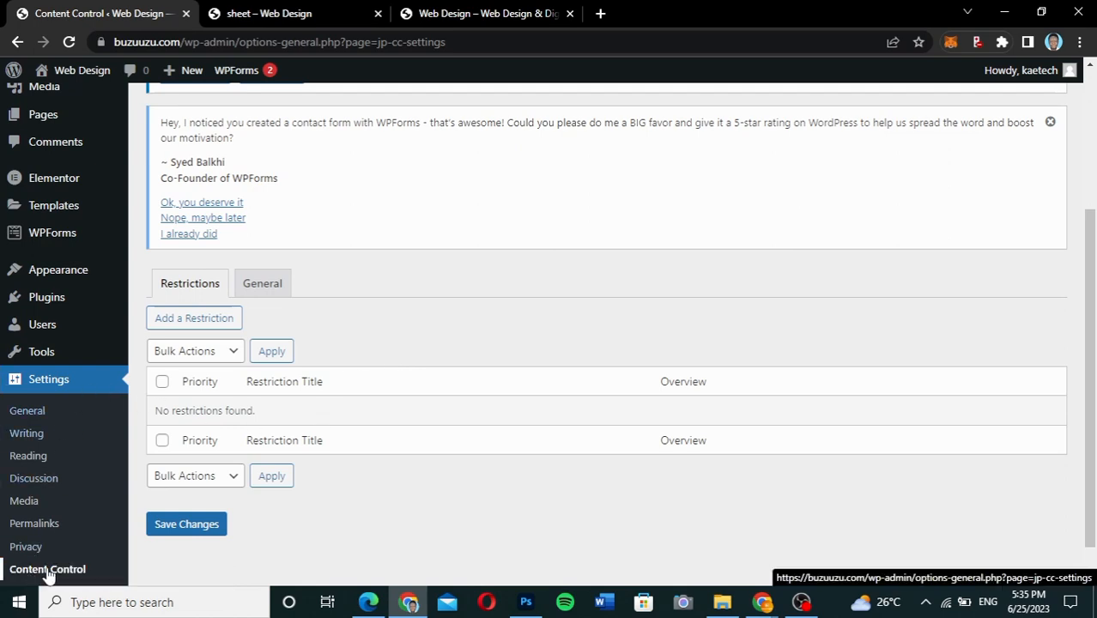
pyautogui.click(225, 319)
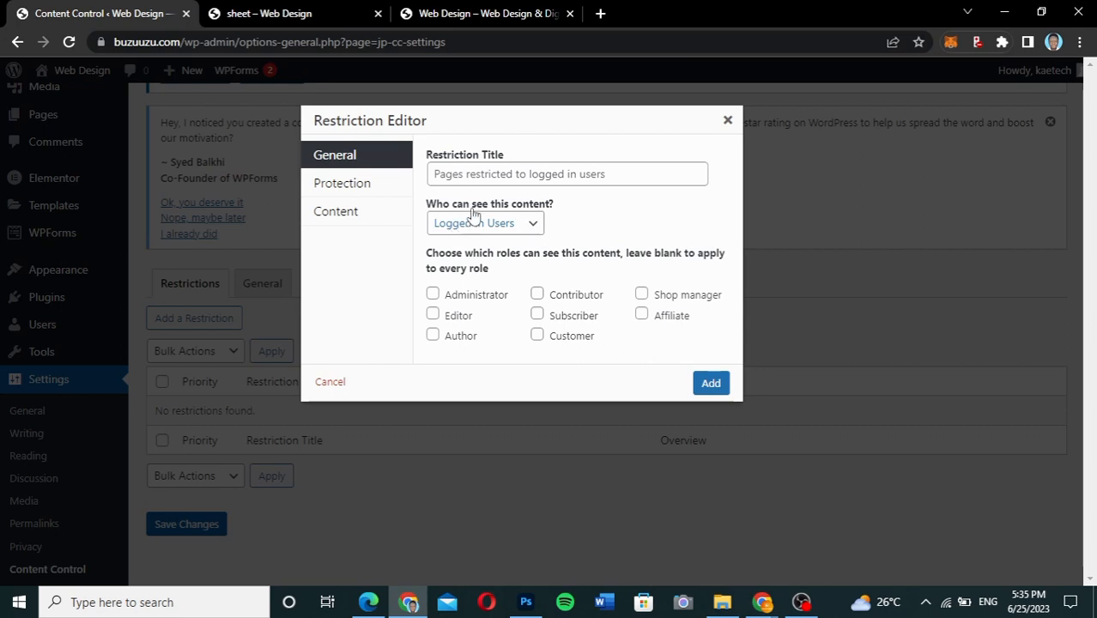
pyautogui.click(534, 225)
pyautogui.click(533, 225)
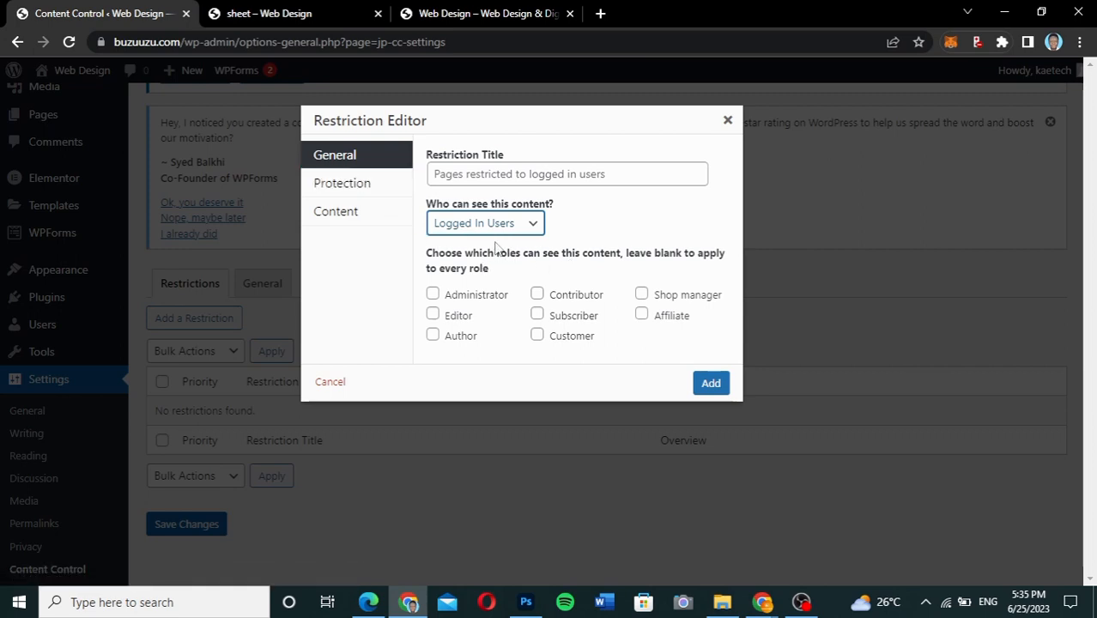
pyautogui.click(376, 188)
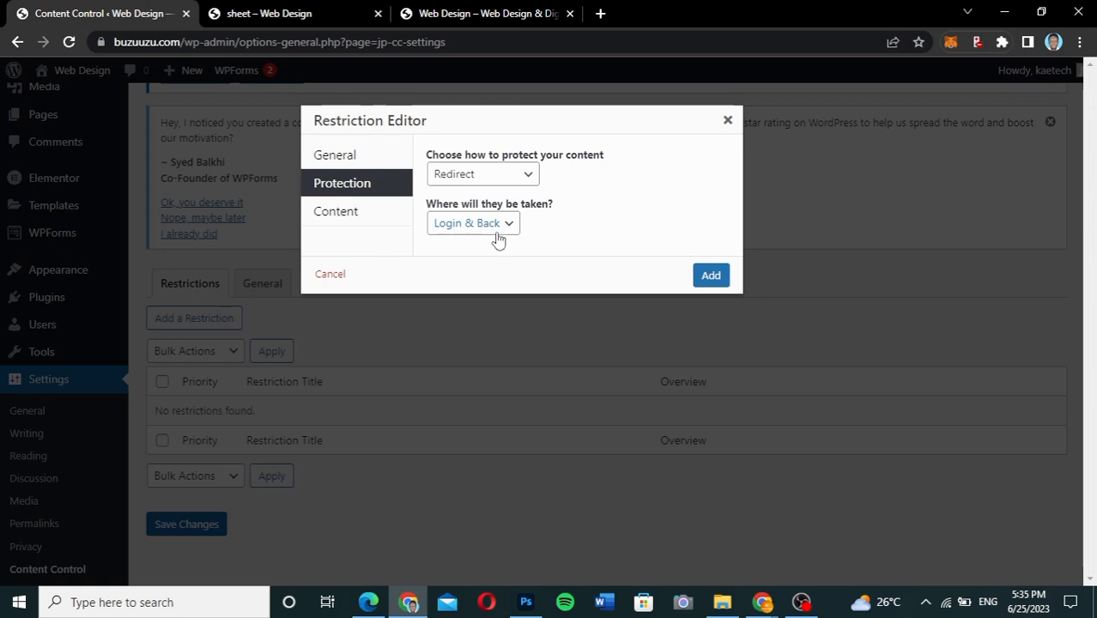
# Step: Set the new restriction's content rule to A Selected Page and choose the page sheet (ID: 57)
pyautogui.click(341, 224)
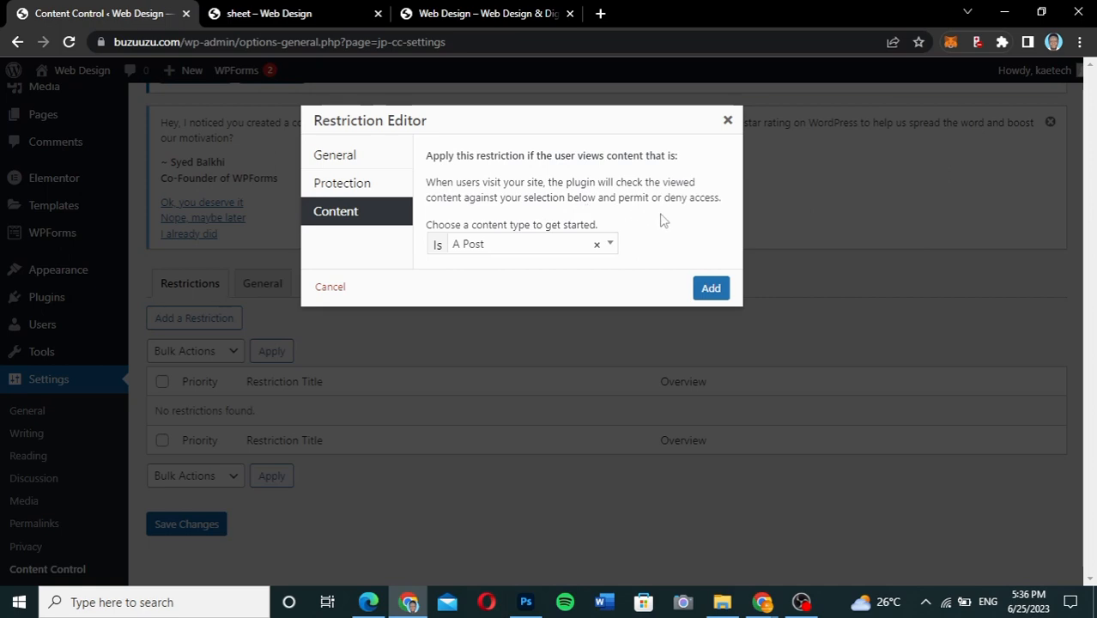
pyautogui.click(512, 249)
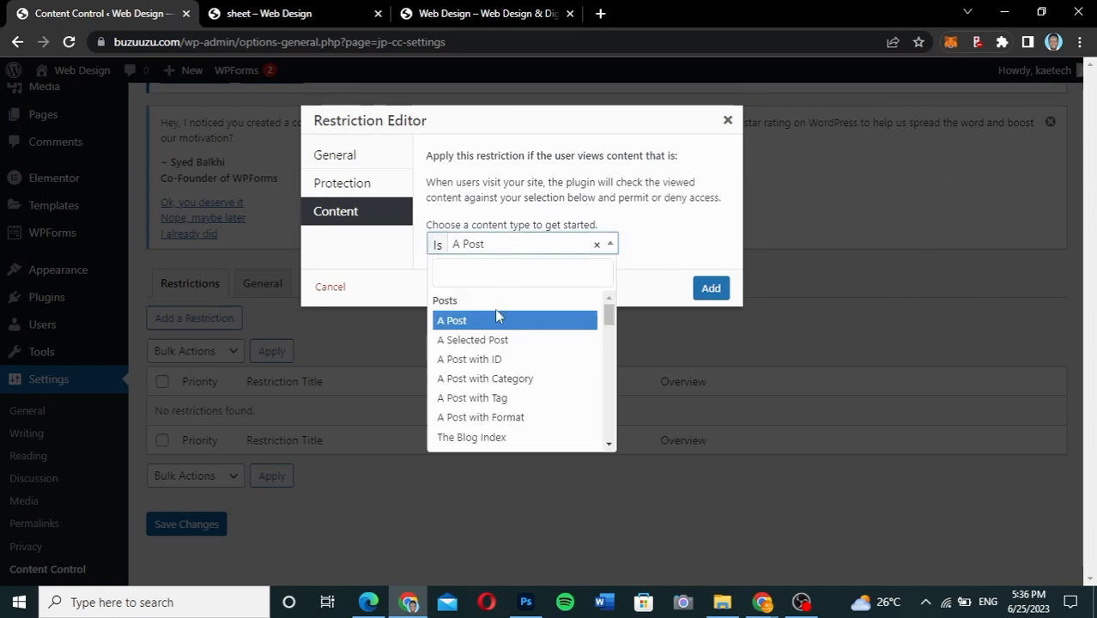
pyautogui.scroll(-1, 489, 390)
pyautogui.scroll(-2, 489, 390)
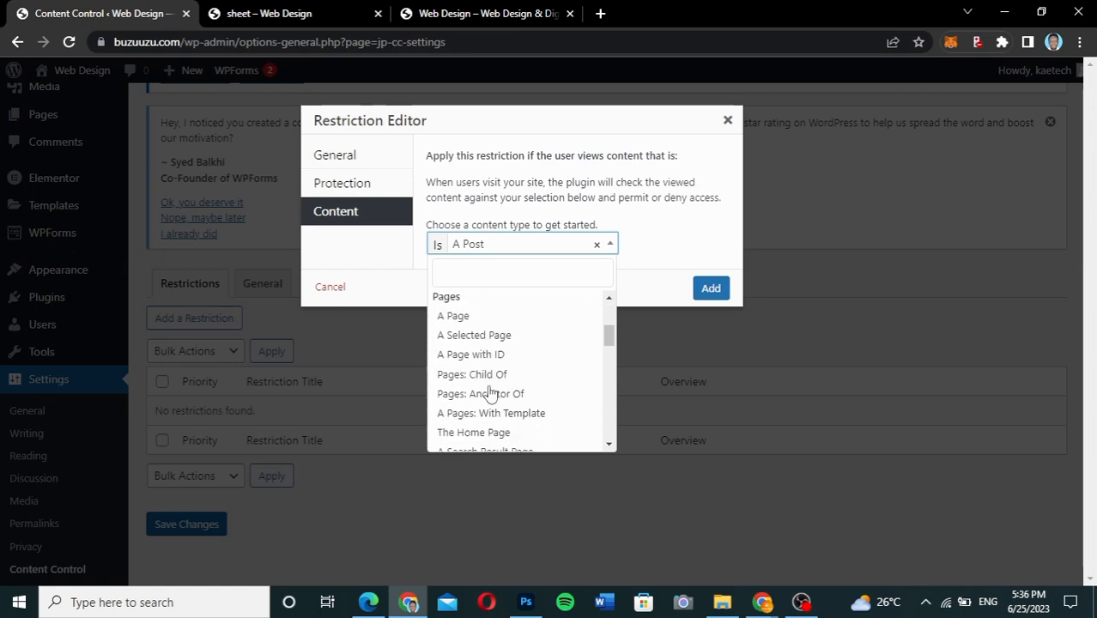
pyautogui.click(486, 336)
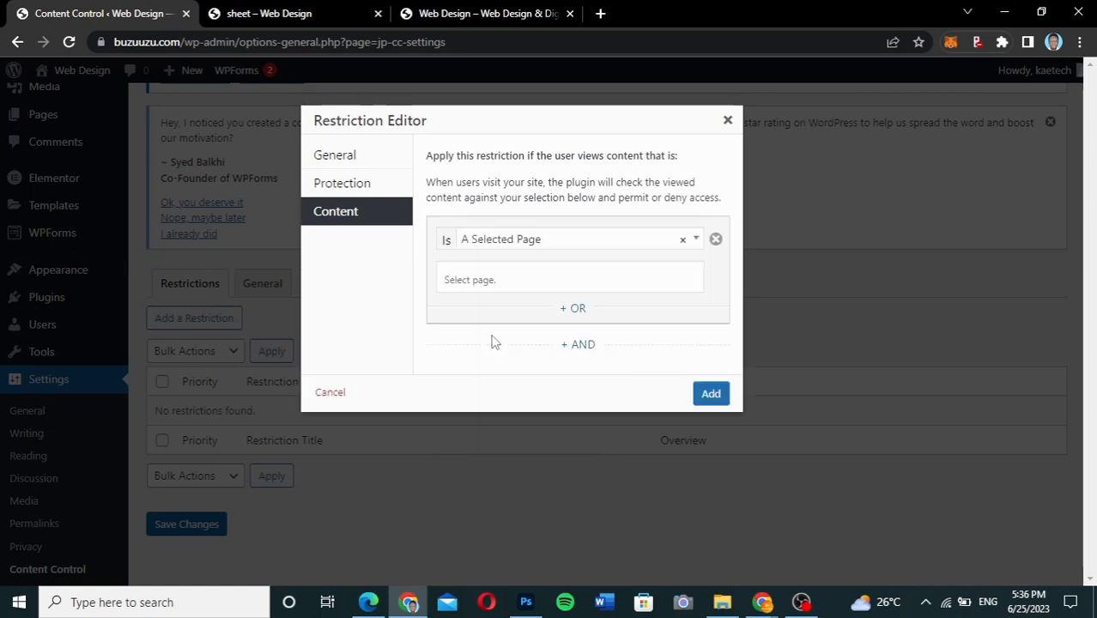
pyautogui.click(511, 281)
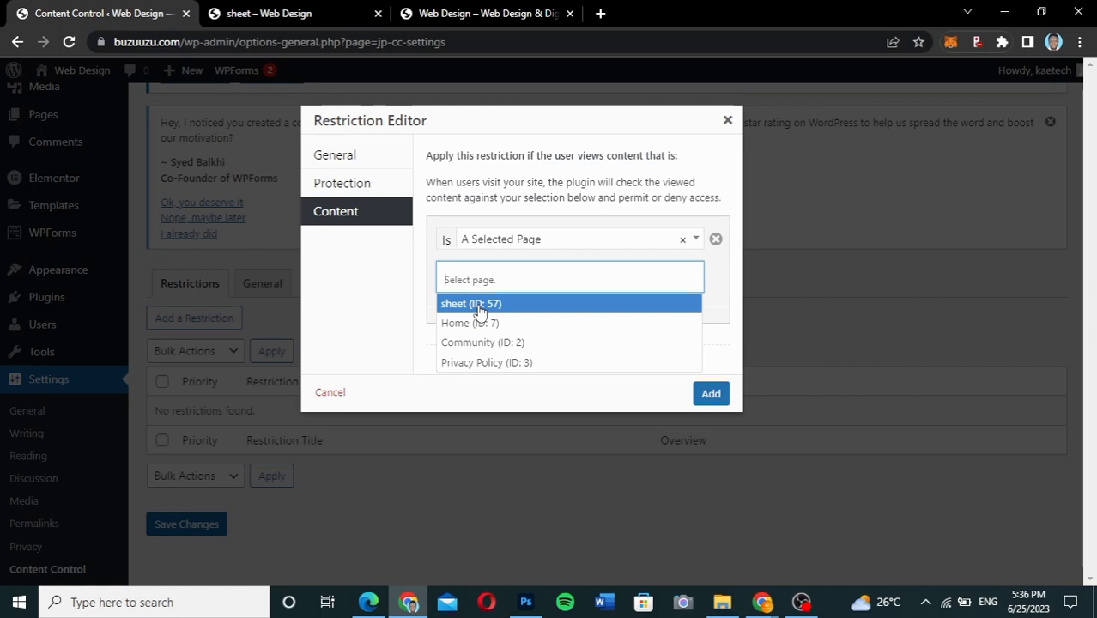
pyautogui.click(481, 312)
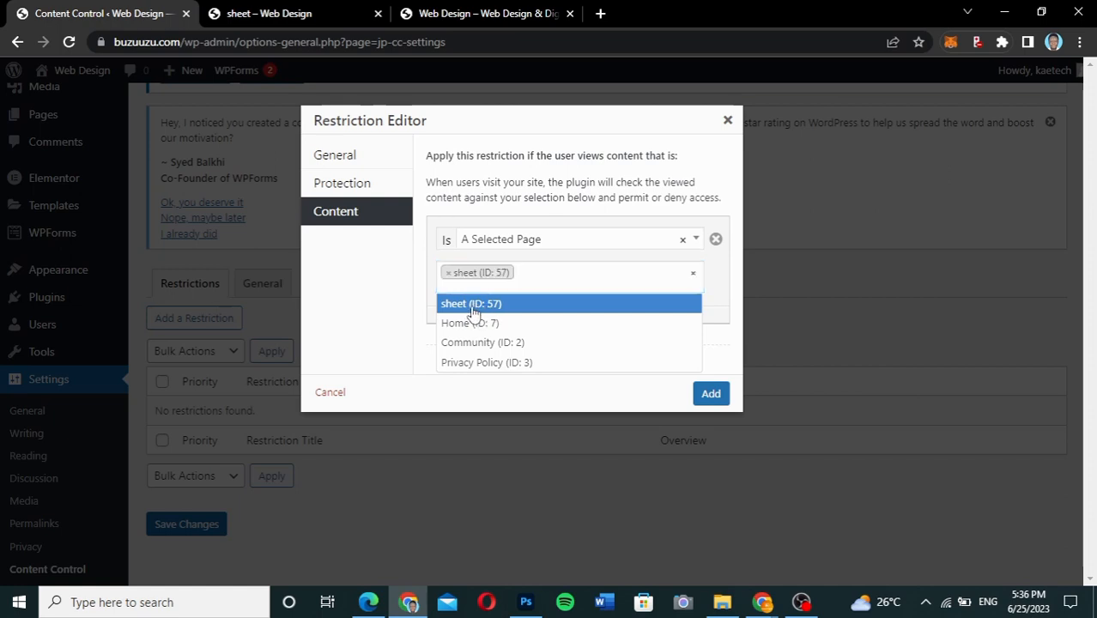
pyautogui.click(401, 303)
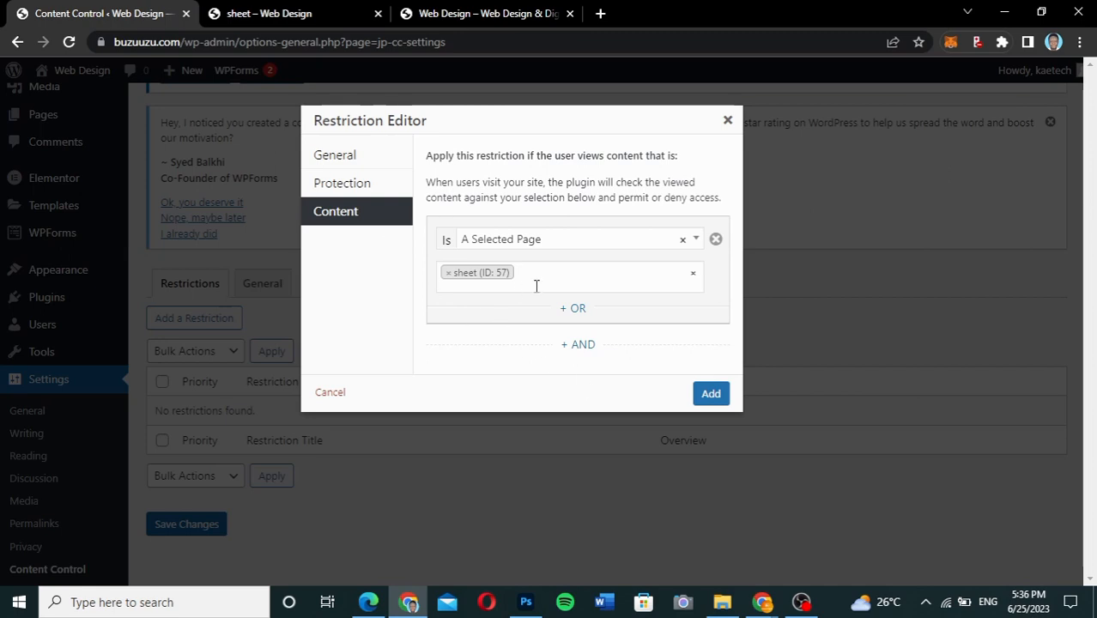
# Step: Title the restriction Sheet, add it to the restrictions list and save the Content Control settings
pyautogui.click(339, 161)
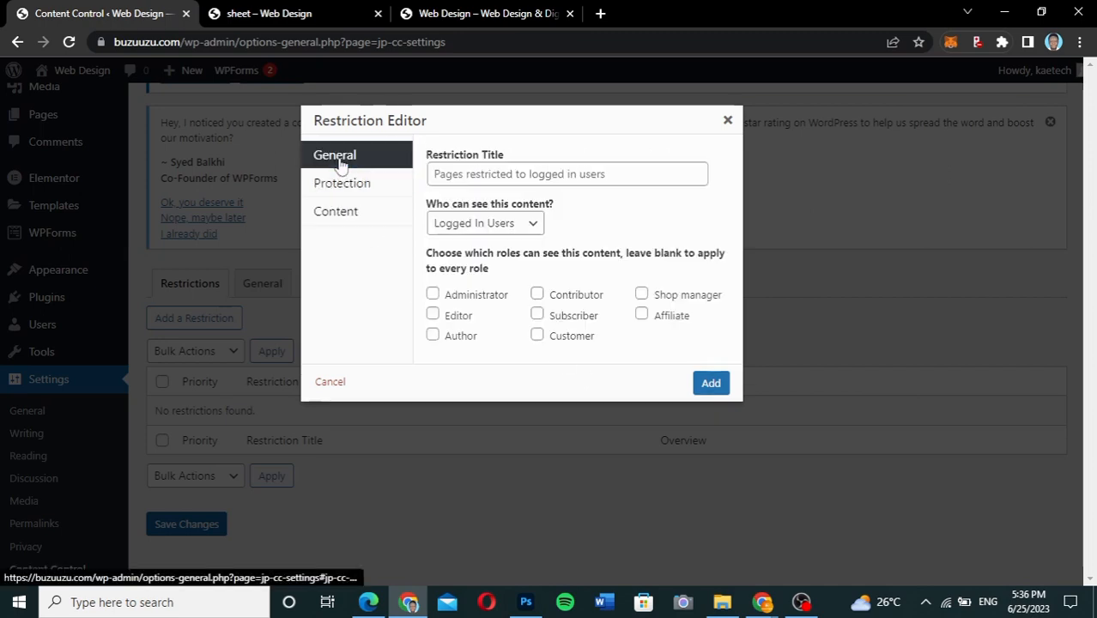
pyautogui.click(476, 174)
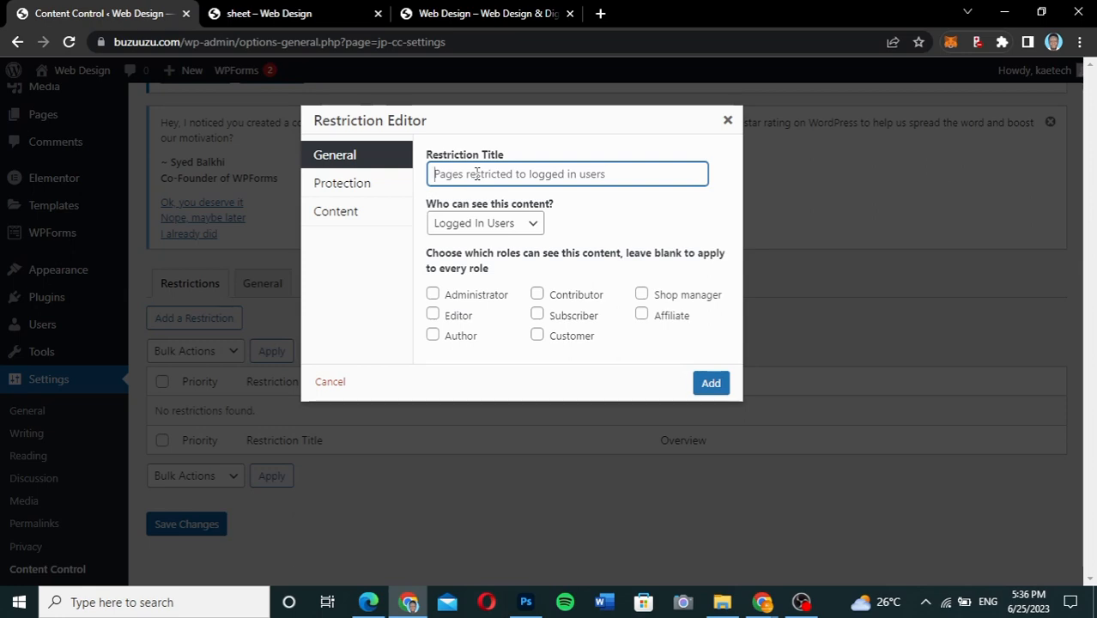
pyautogui.write('Sheet')
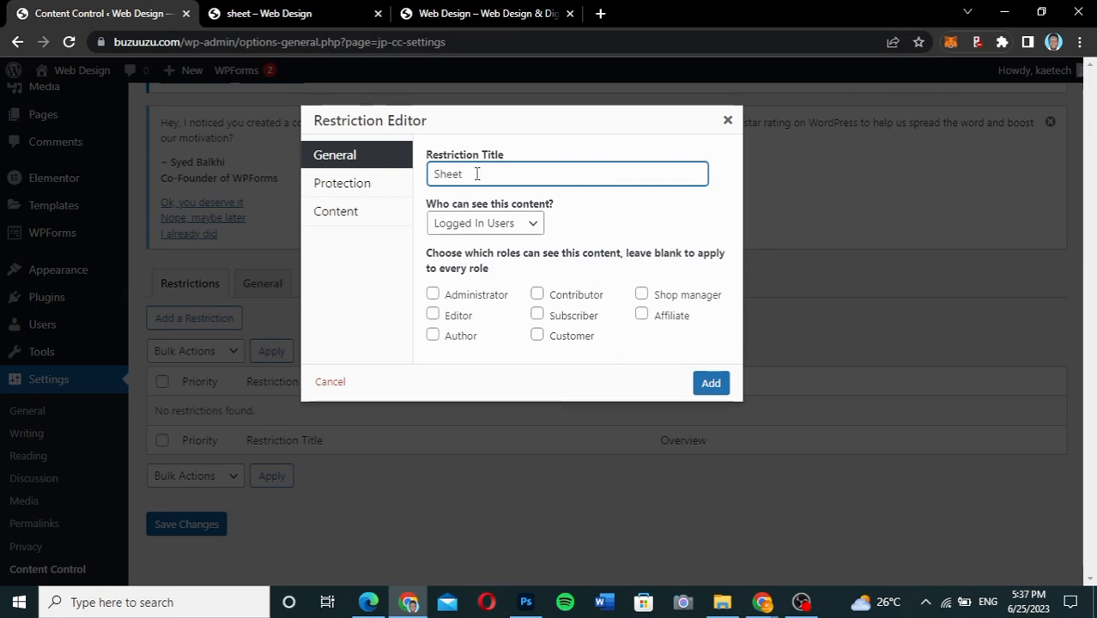
pyautogui.click(709, 384)
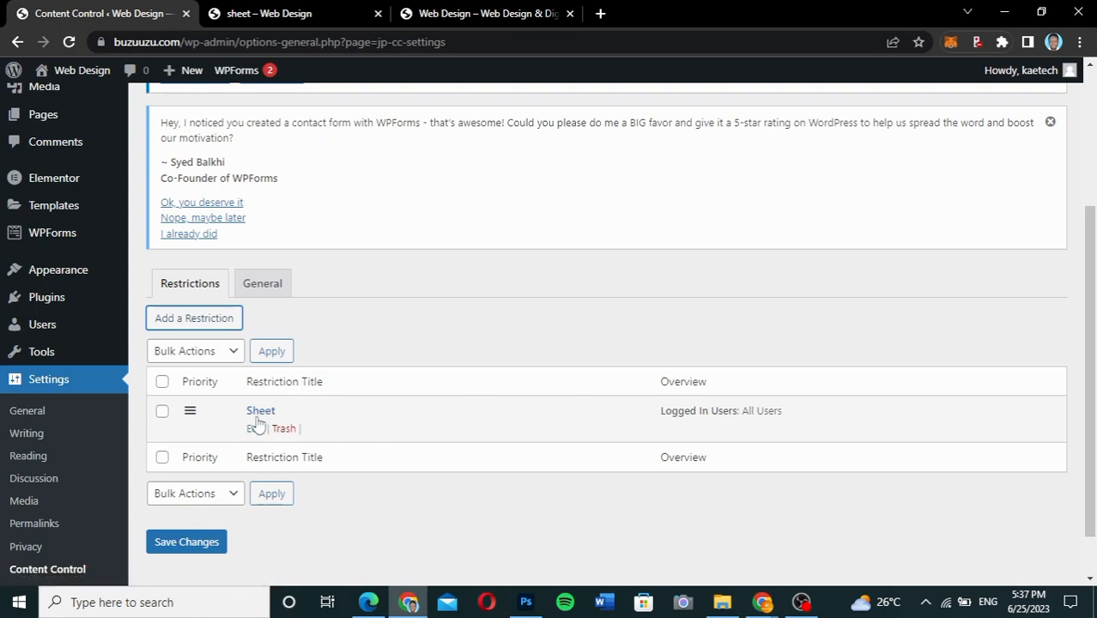
pyautogui.click(174, 544)
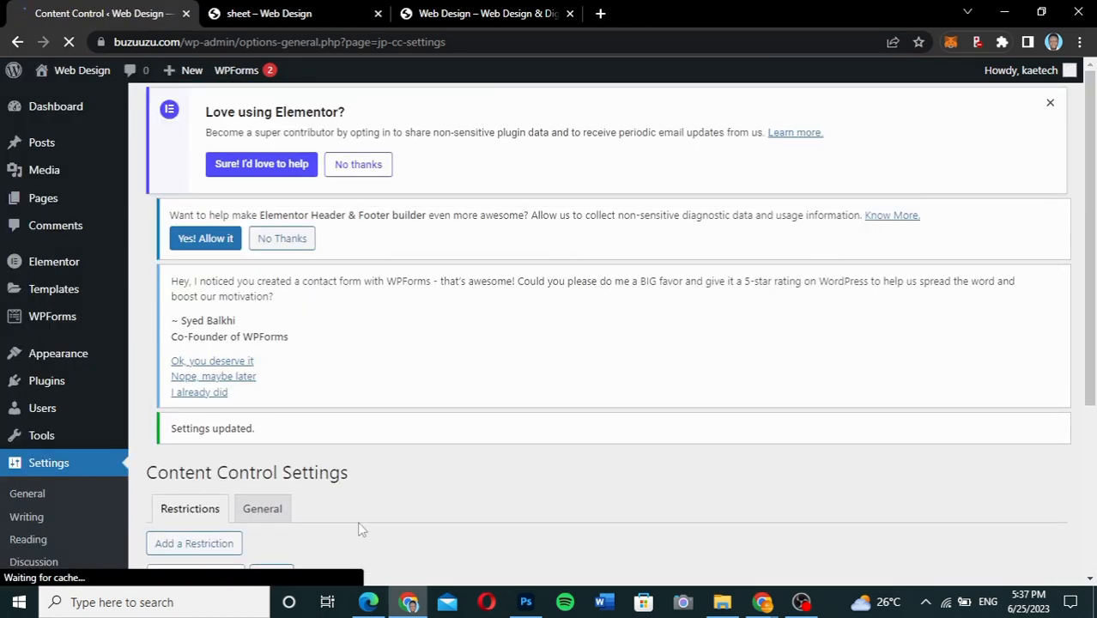
# Step: Reload buzuuzu.com in the other browser profile and check visitor access to the About section and the Community page
pyautogui.moveTo(762, 601)
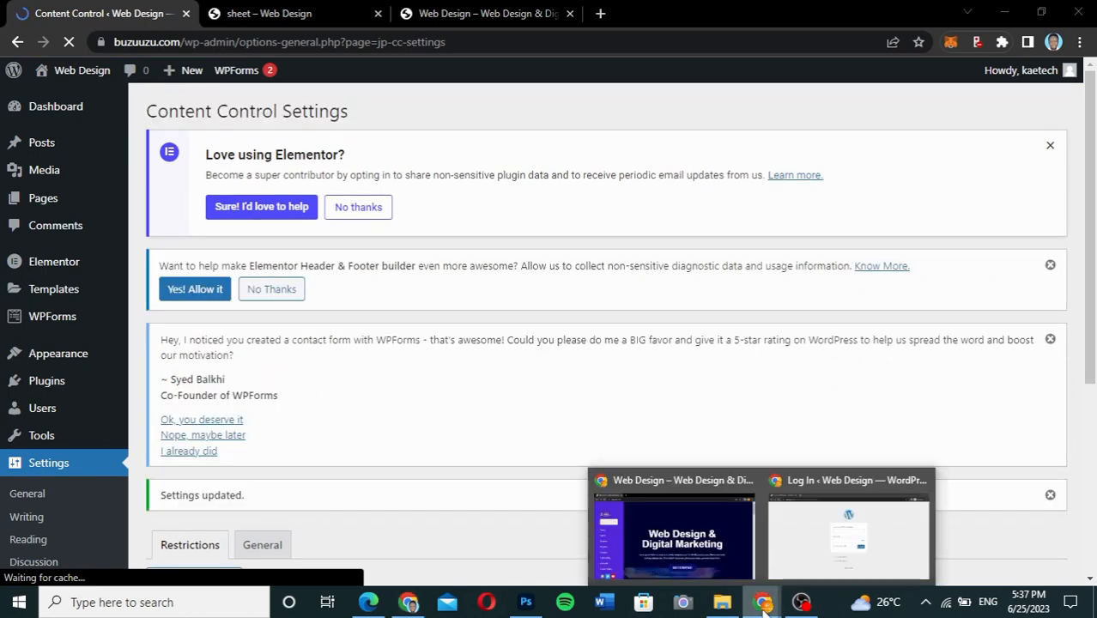
pyautogui.click(663, 523)
pyautogui.click(69, 42)
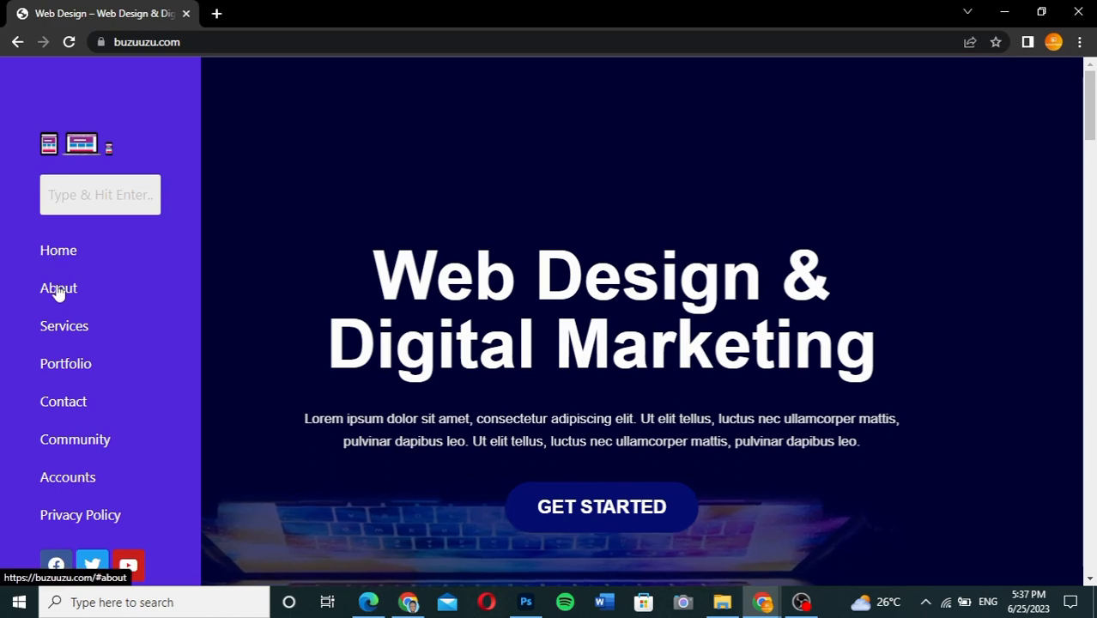
pyautogui.click(57, 290)
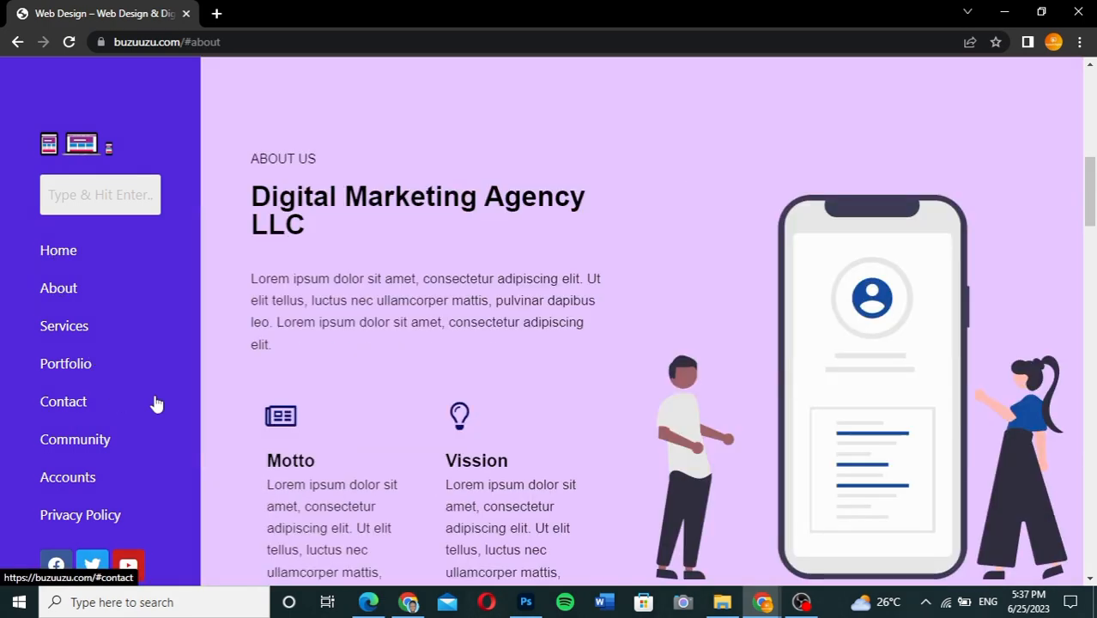
pyautogui.click(75, 440)
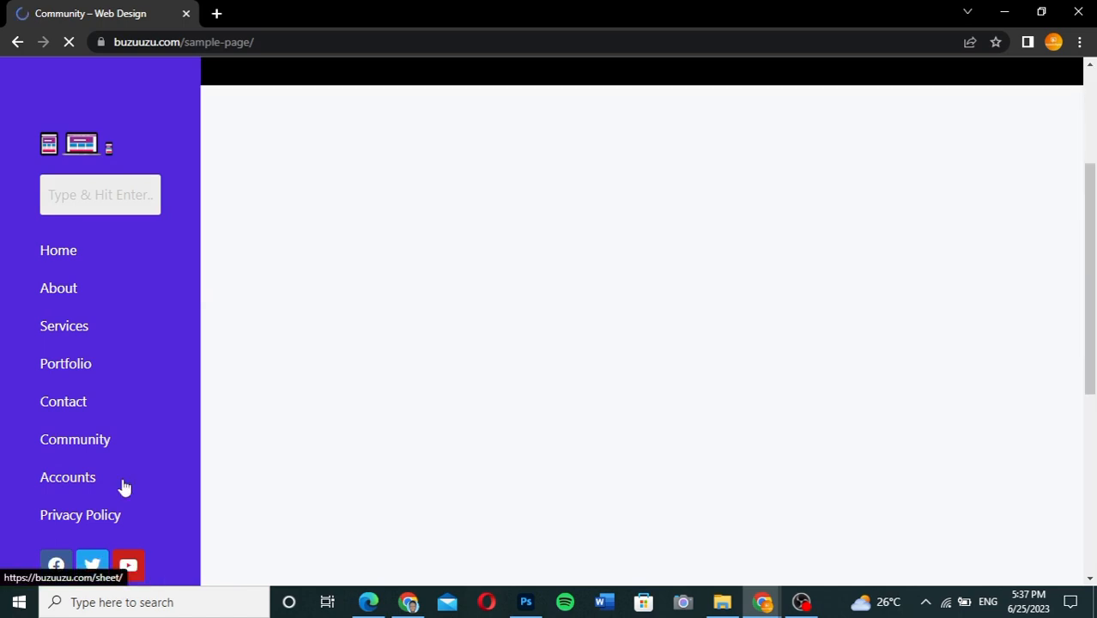
pyautogui.scroll(-3, 122, 485)
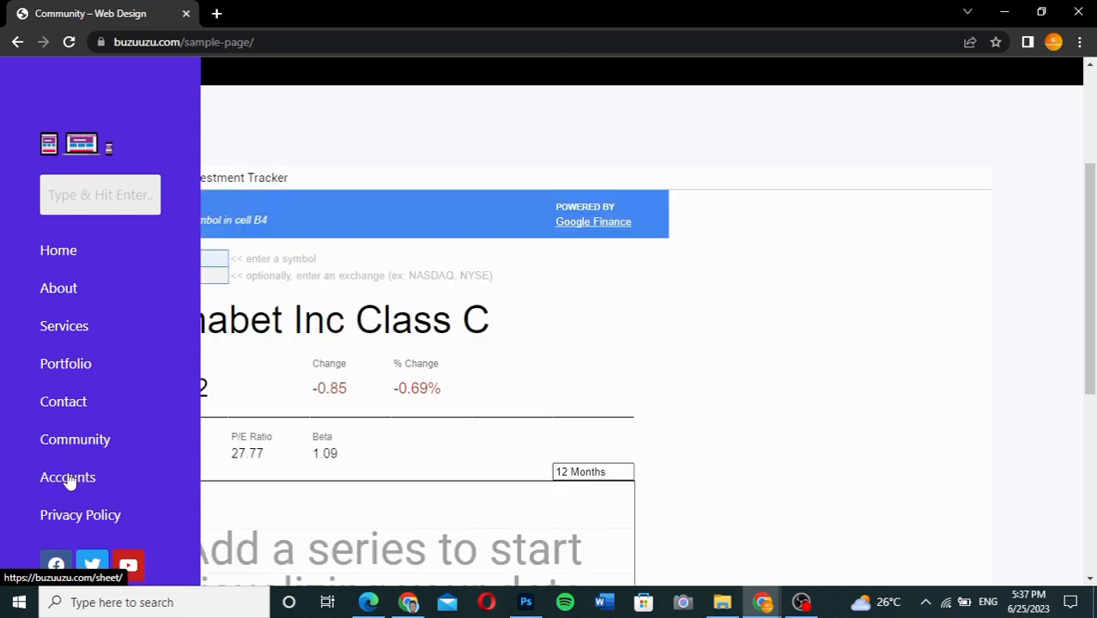
# Step: Test visitor access to the Accounts and Privacy Policy pages, going back to the site from the login page after each Accounts attempt
pyautogui.click(70, 482)
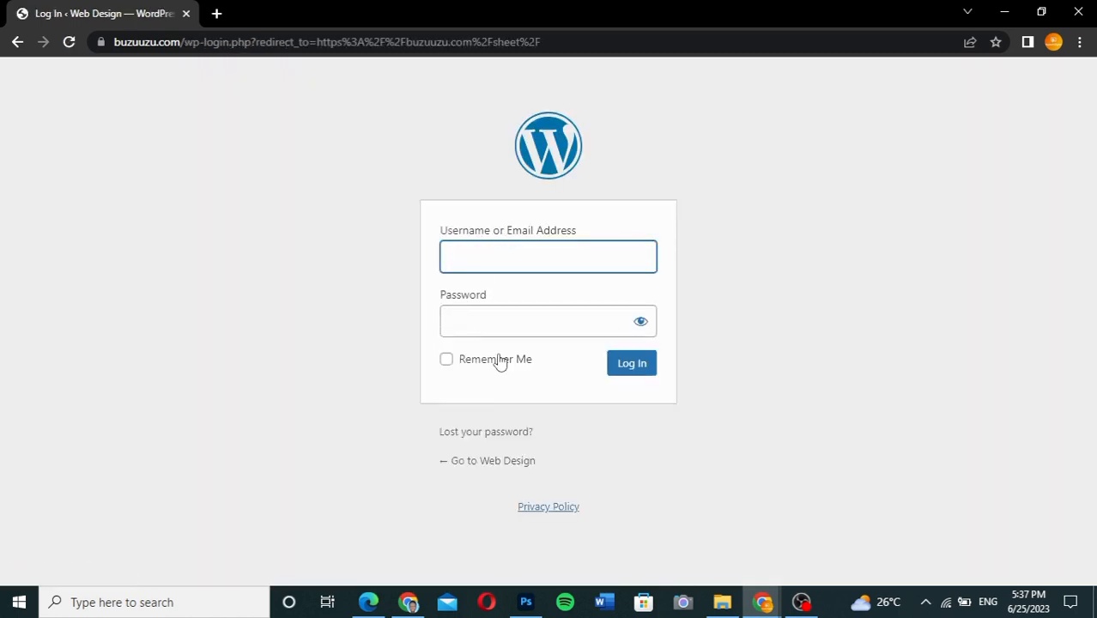
pyautogui.click(496, 463)
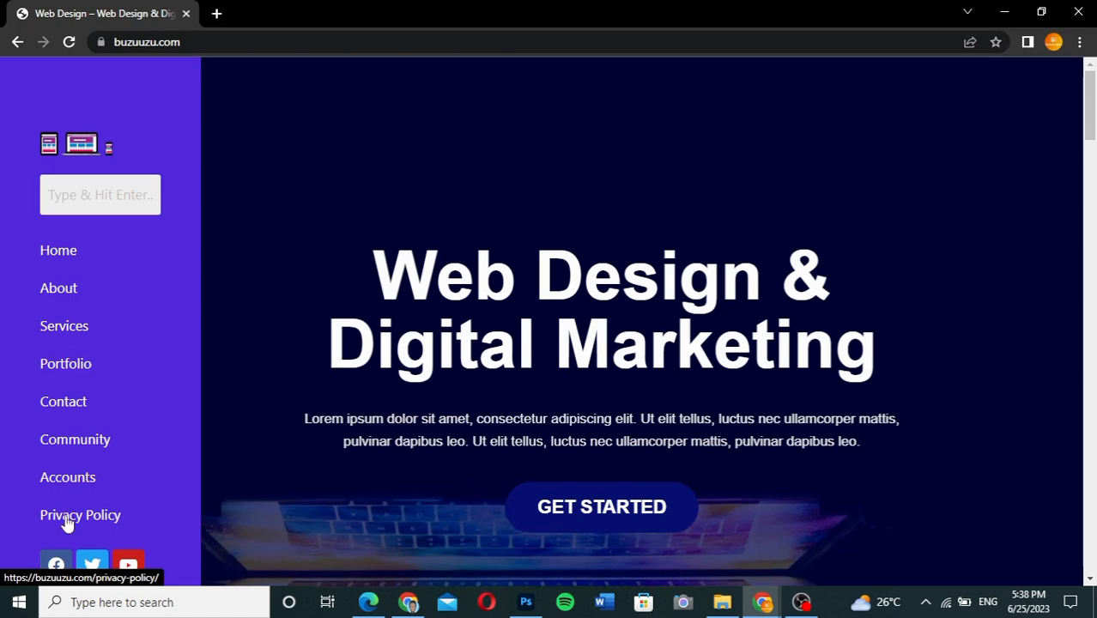
pyautogui.click(68, 521)
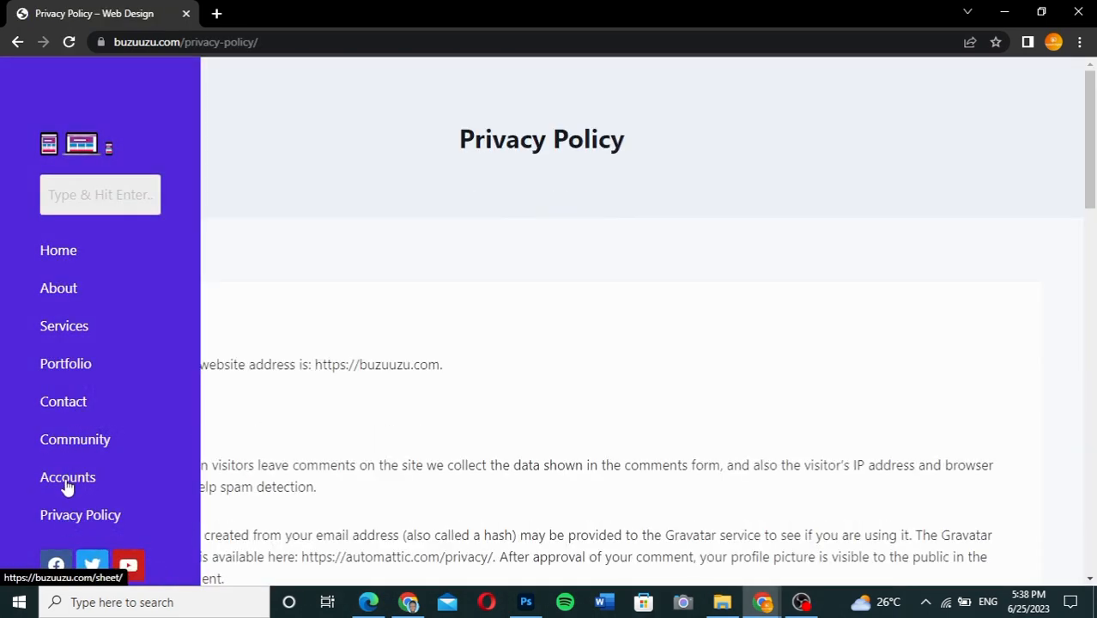
pyautogui.click(68, 487)
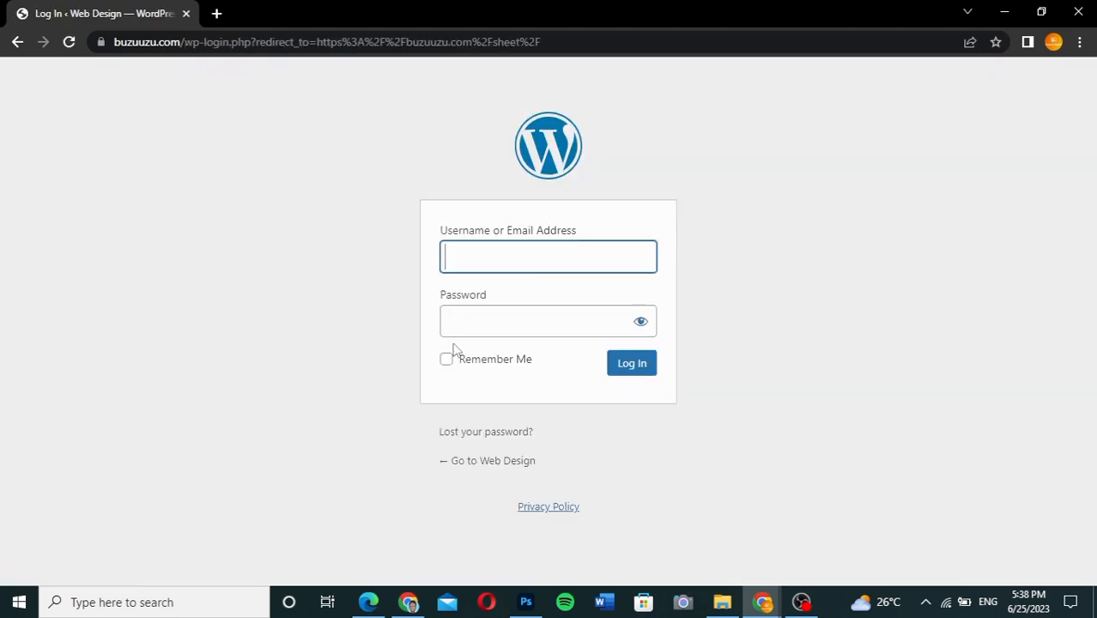
pyautogui.click(478, 463)
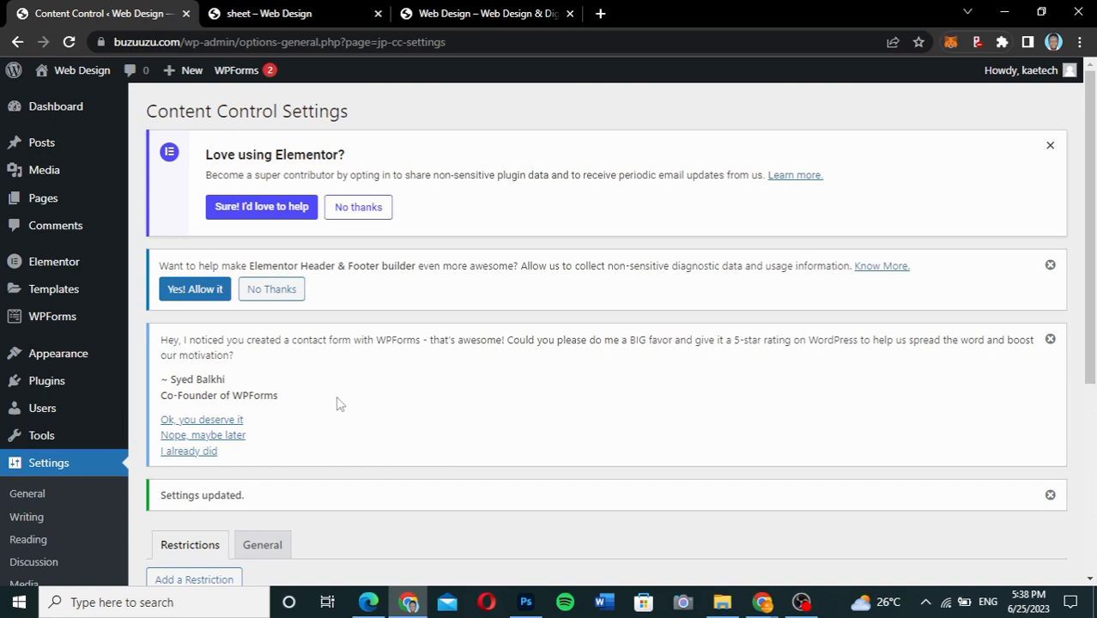
# Step: Start a new Content Control restriction and examine the content types it can apply to, including posts, pages, media, landing pages and templates
pyautogui.scroll(-3, 339, 403)
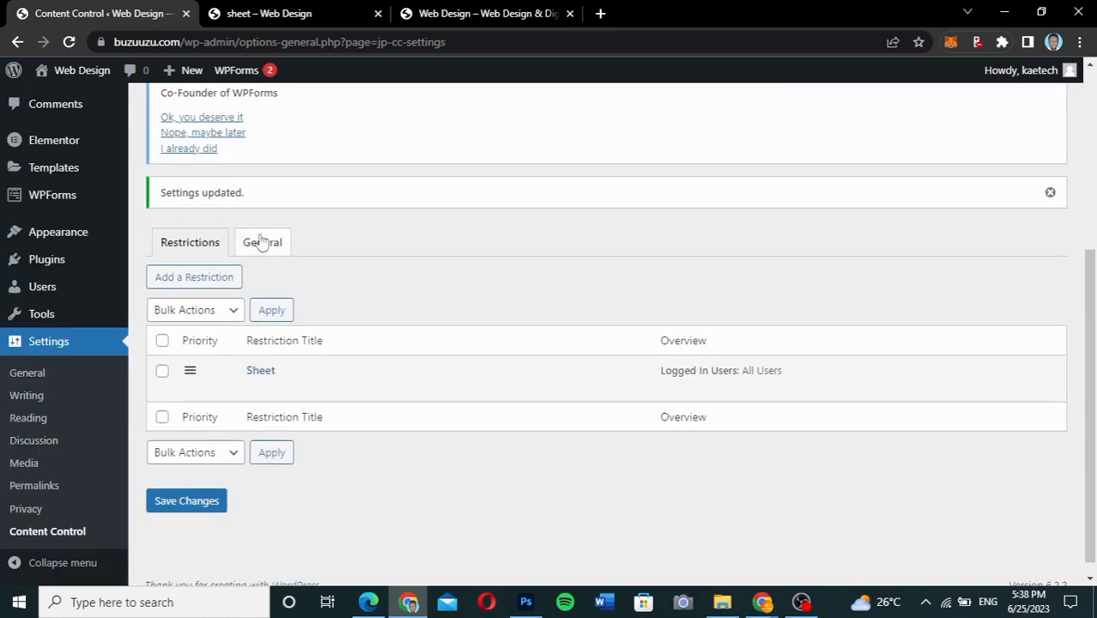
pyautogui.click(222, 281)
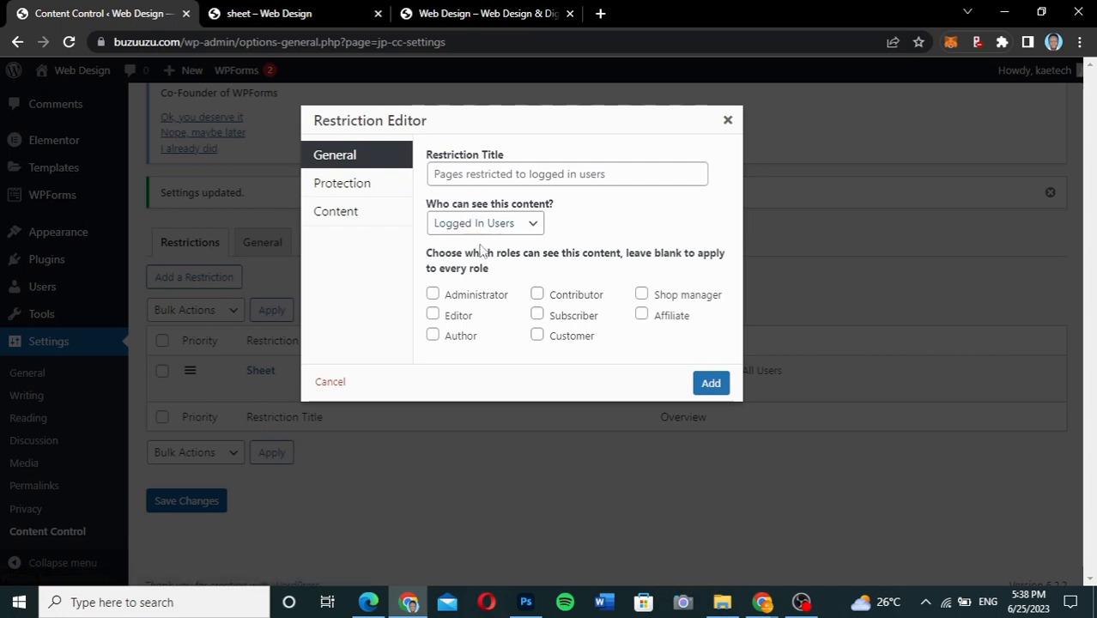
pyautogui.click(359, 217)
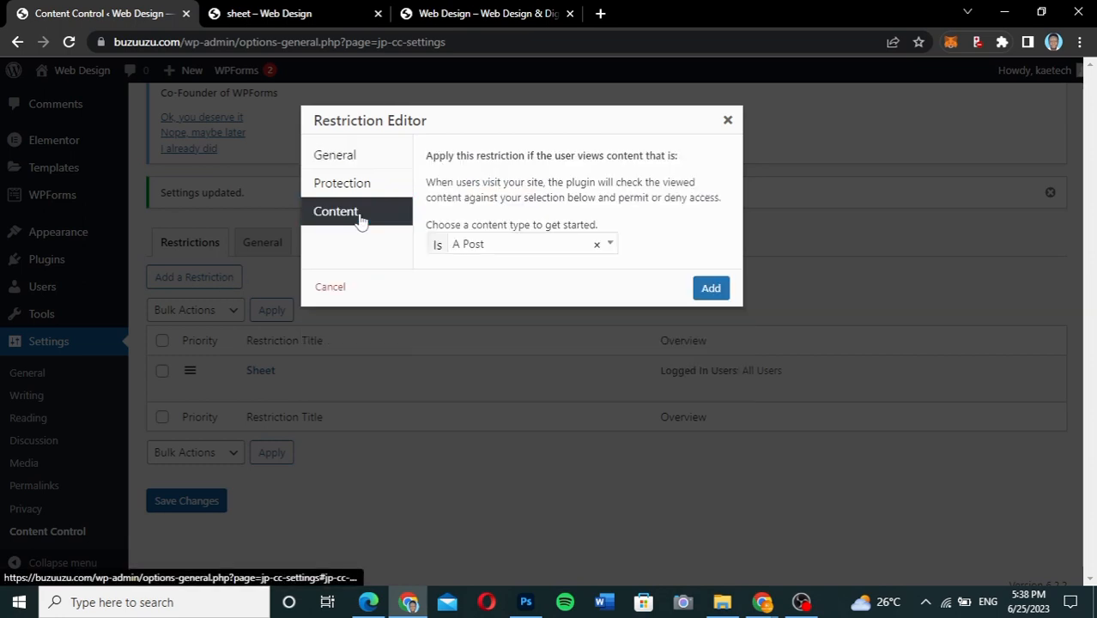
pyautogui.click(509, 246)
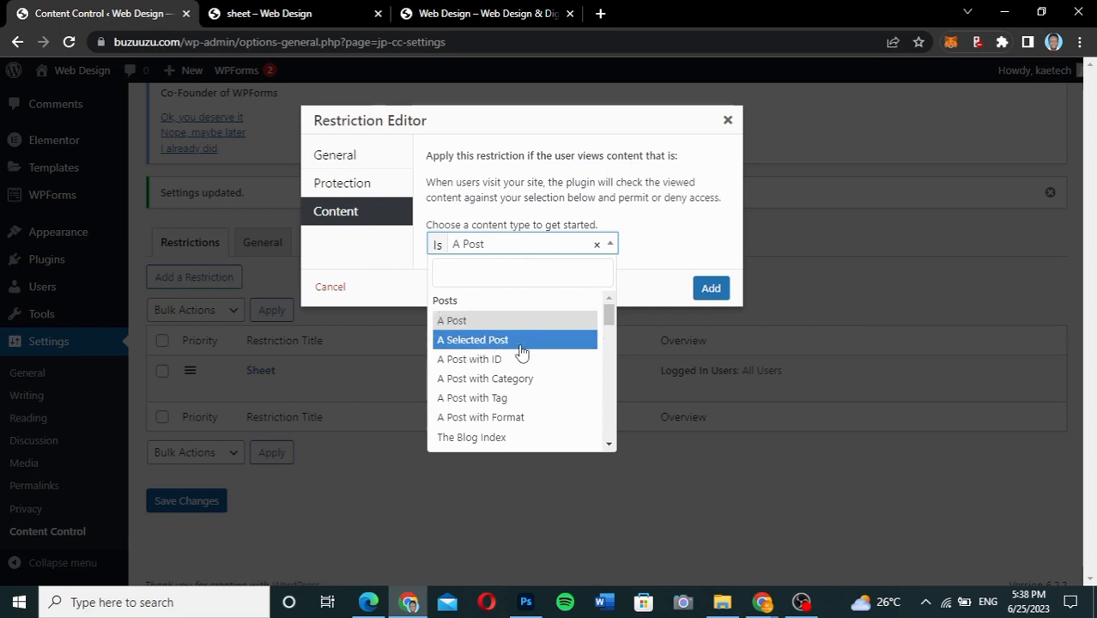
pyautogui.scroll(-2, 495, 424)
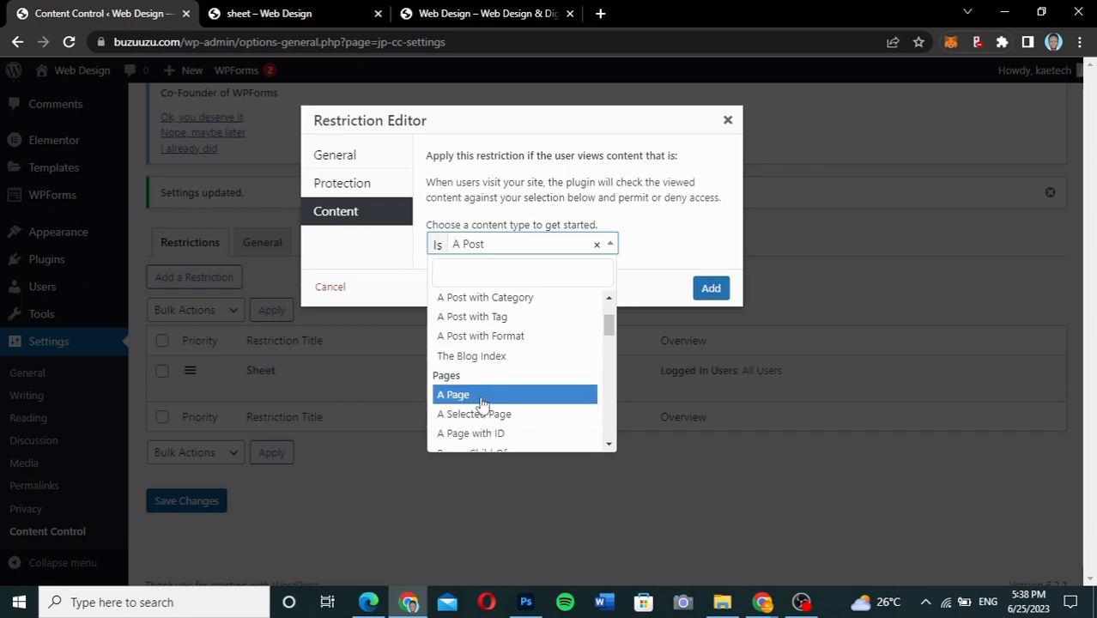
pyautogui.scroll(-2, 484, 429)
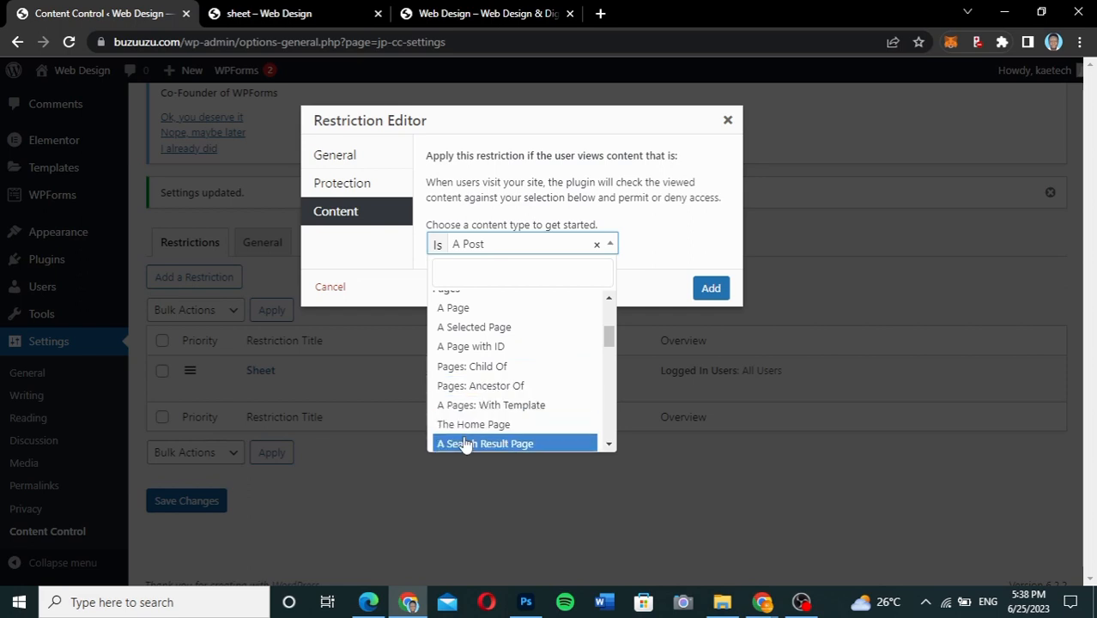
pyautogui.scroll(-3, 472, 437)
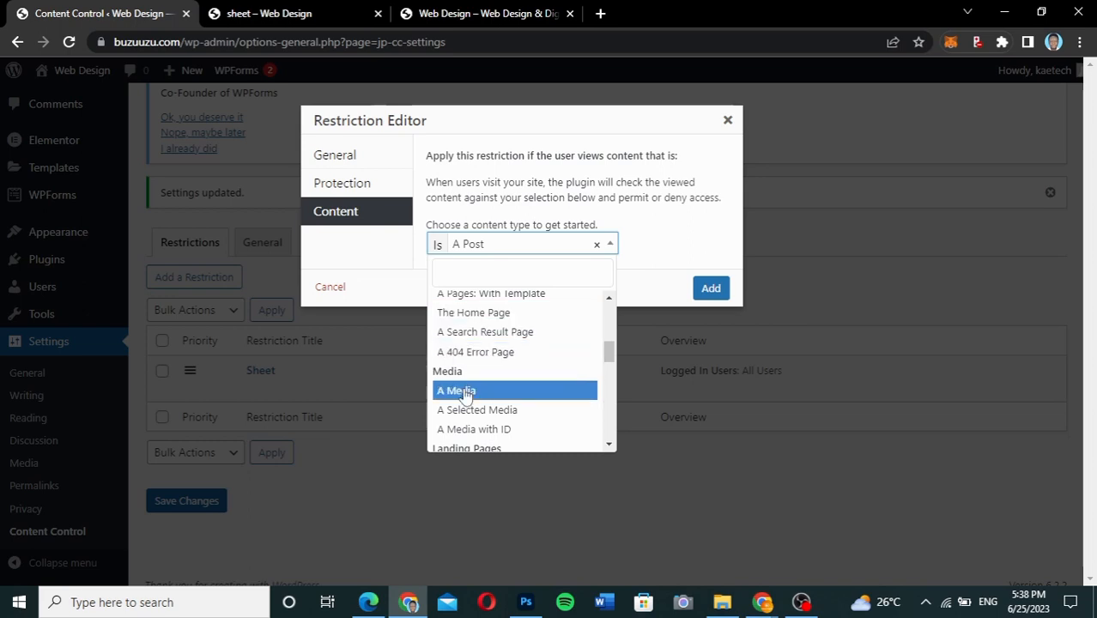
pyautogui.scroll(-1, 482, 408)
pyautogui.scroll(-1, 481, 406)
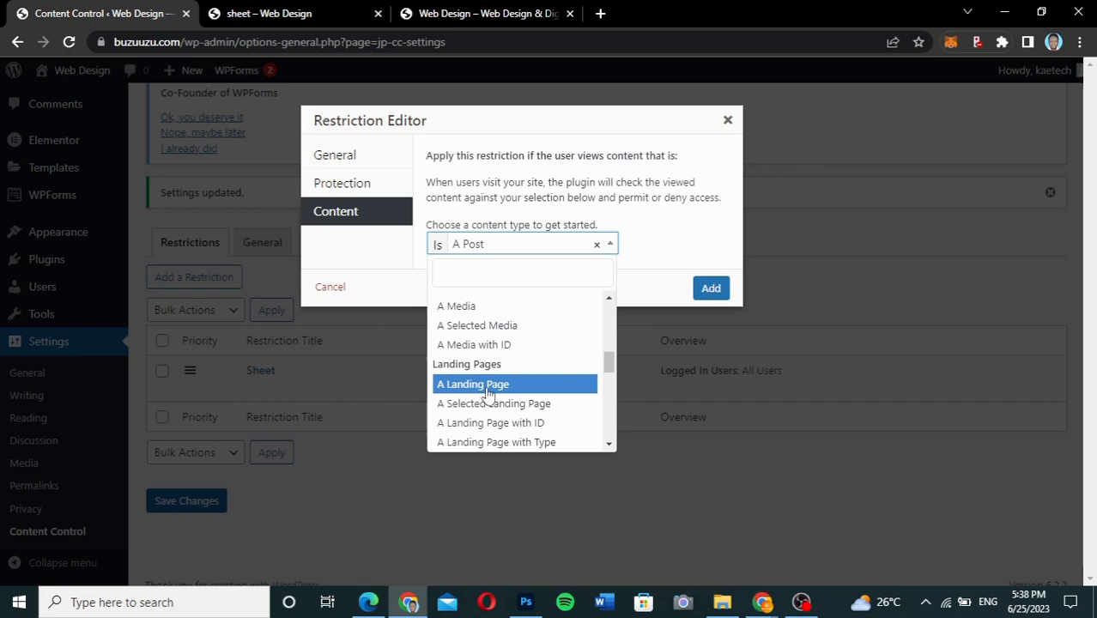
pyautogui.scroll(-2, 479, 420)
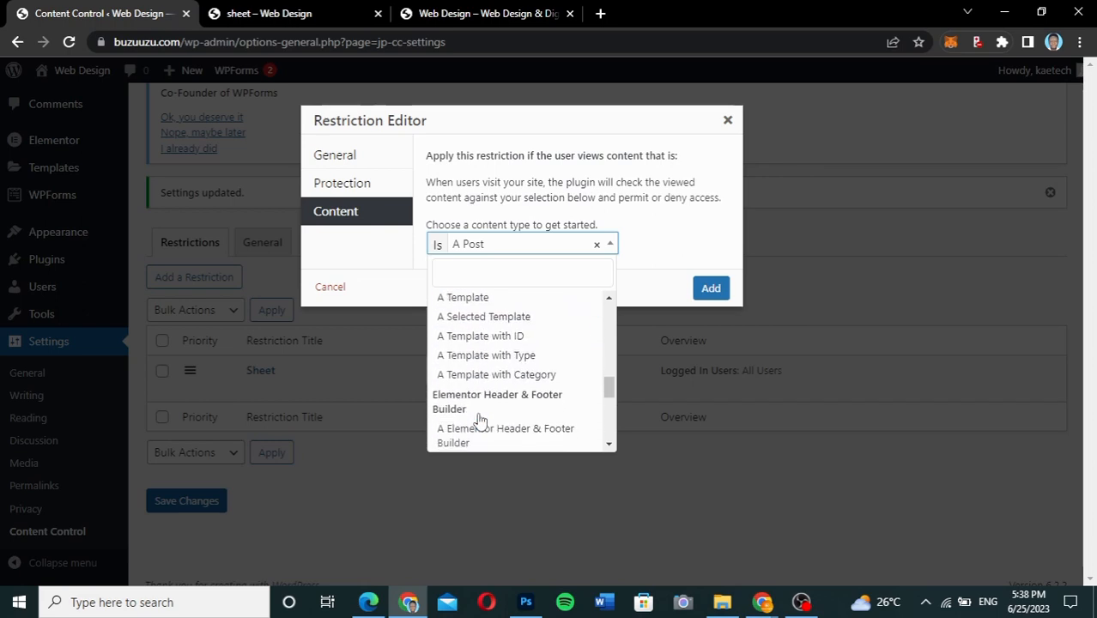
pyautogui.scroll(5, 481, 418)
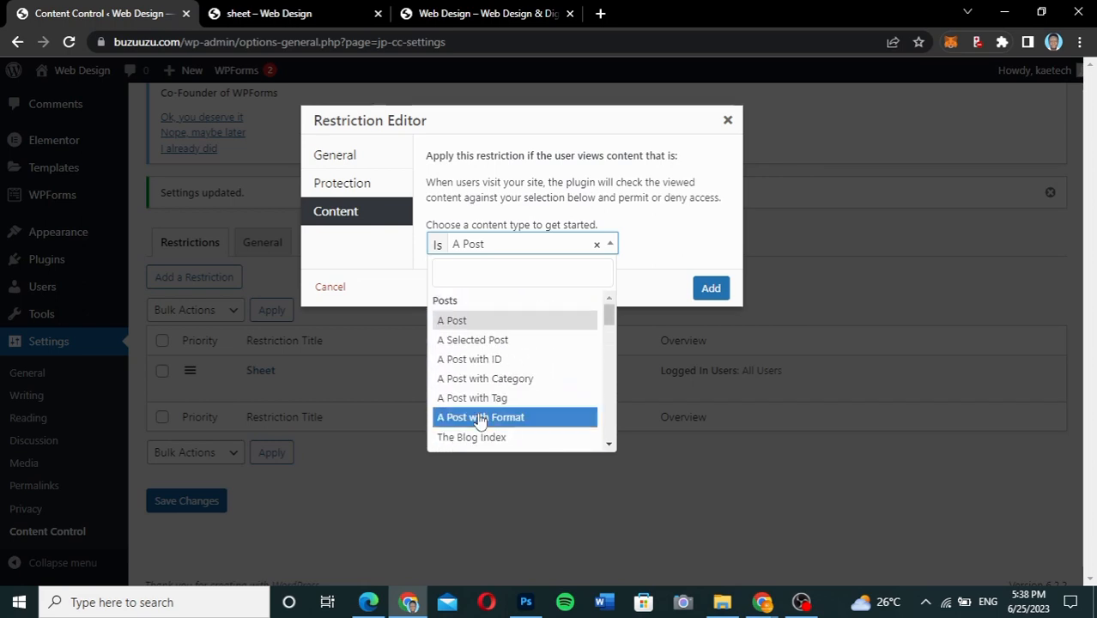
pyautogui.click(382, 255)
# Step: Examine the new restriction's protection methods and redirect destinations, and discard the restriction without adding it
pyautogui.click(359, 180)
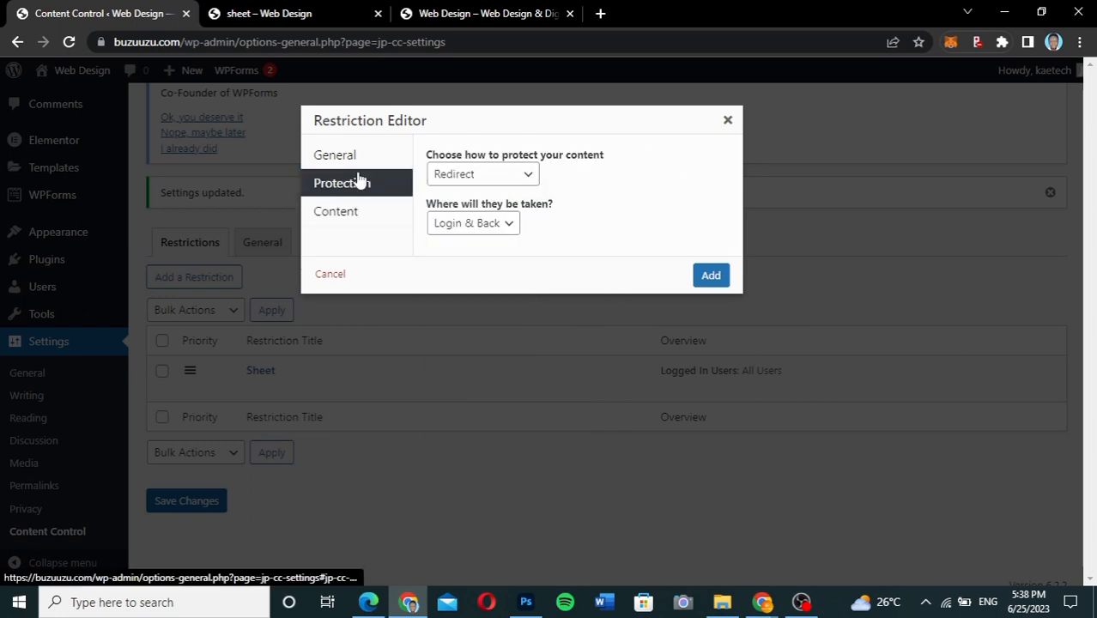
pyautogui.click(477, 175)
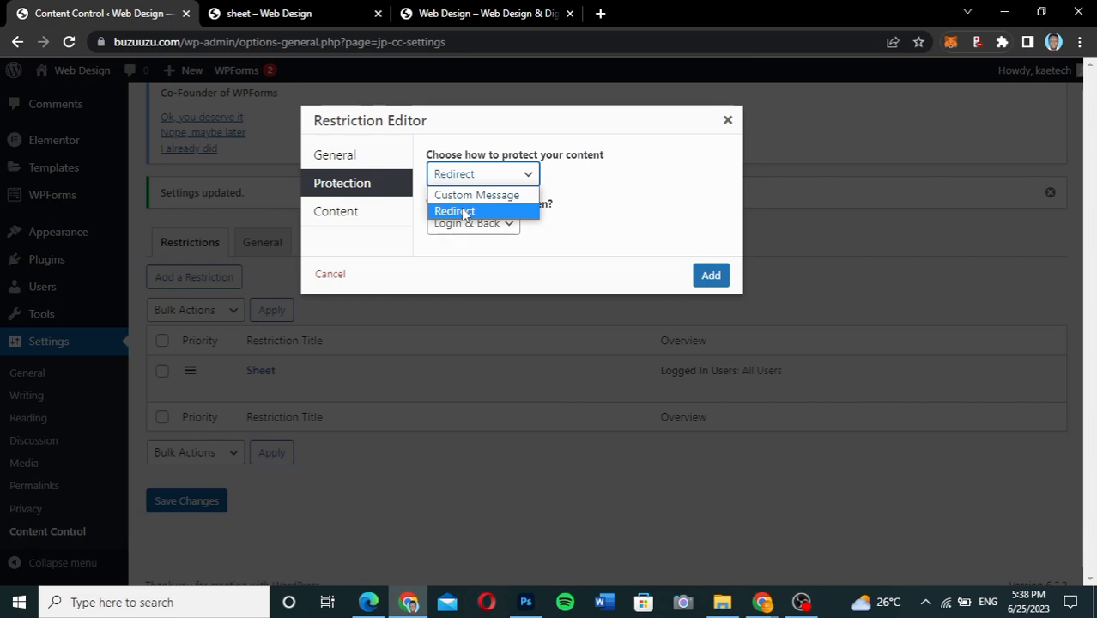
pyautogui.click(464, 211)
pyautogui.click(463, 224)
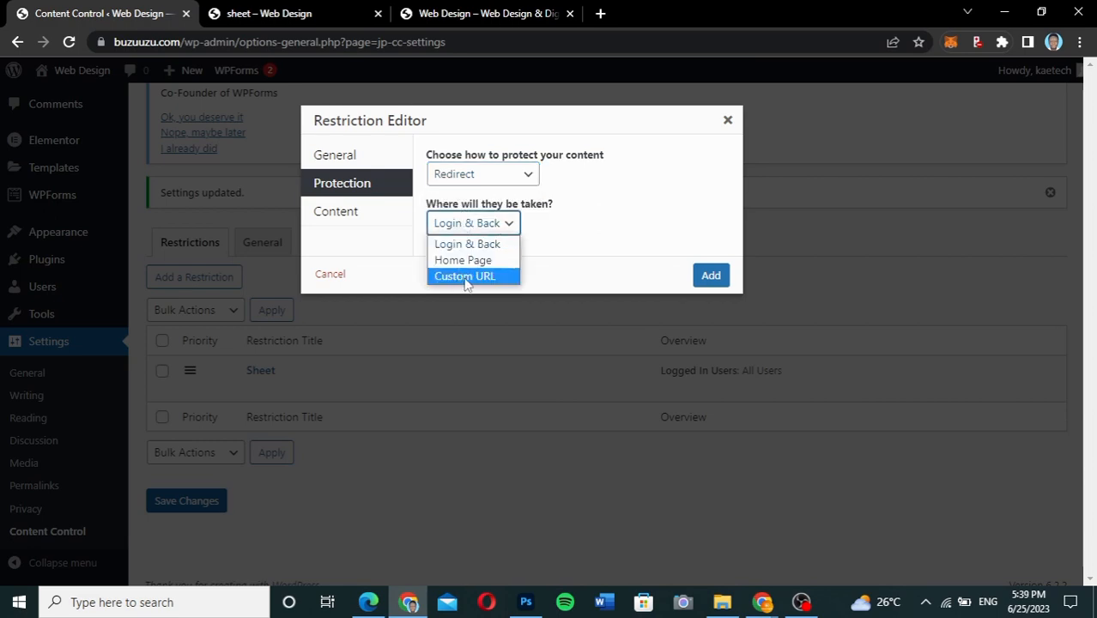
pyautogui.click(581, 247)
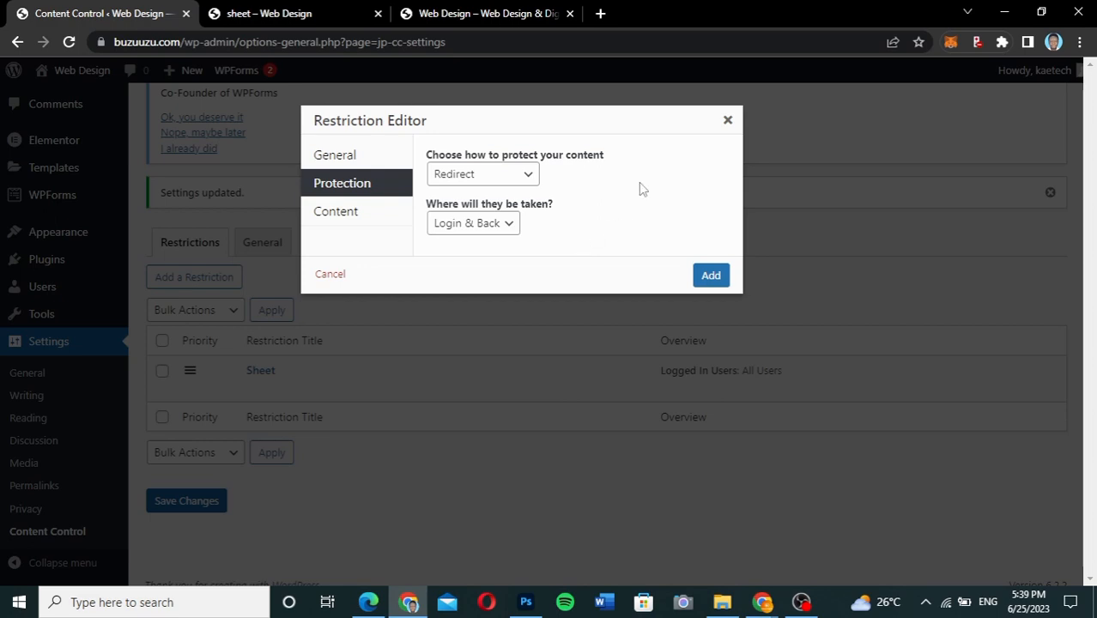
pyautogui.click(331, 275)
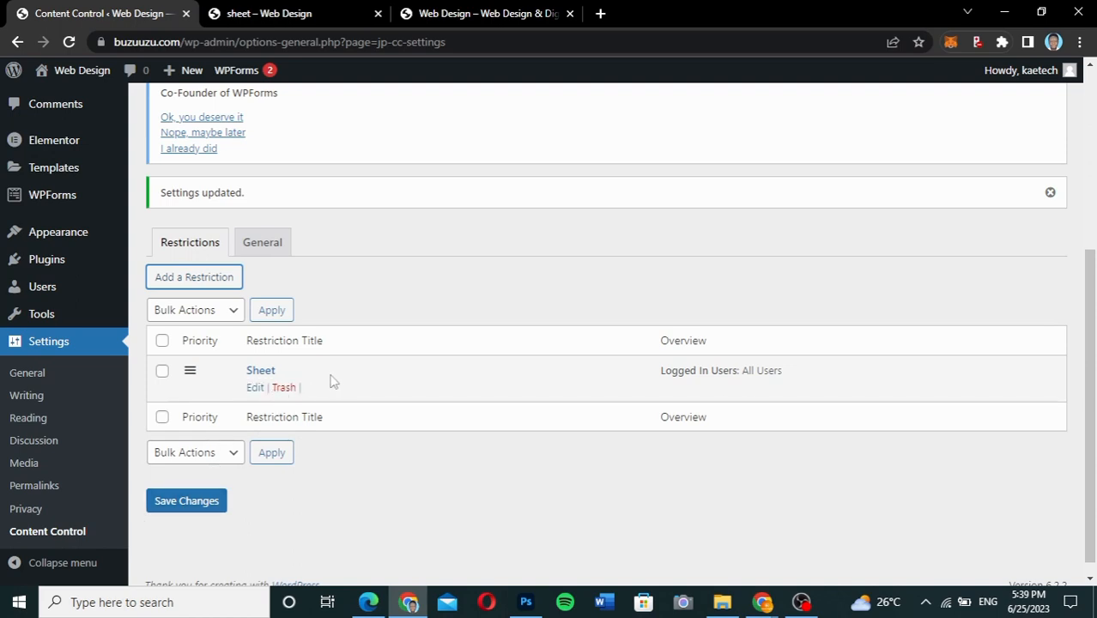
# Step: Try to delete the Sheet restriction and reload the Content Control settings page
pyautogui.click(282, 390)
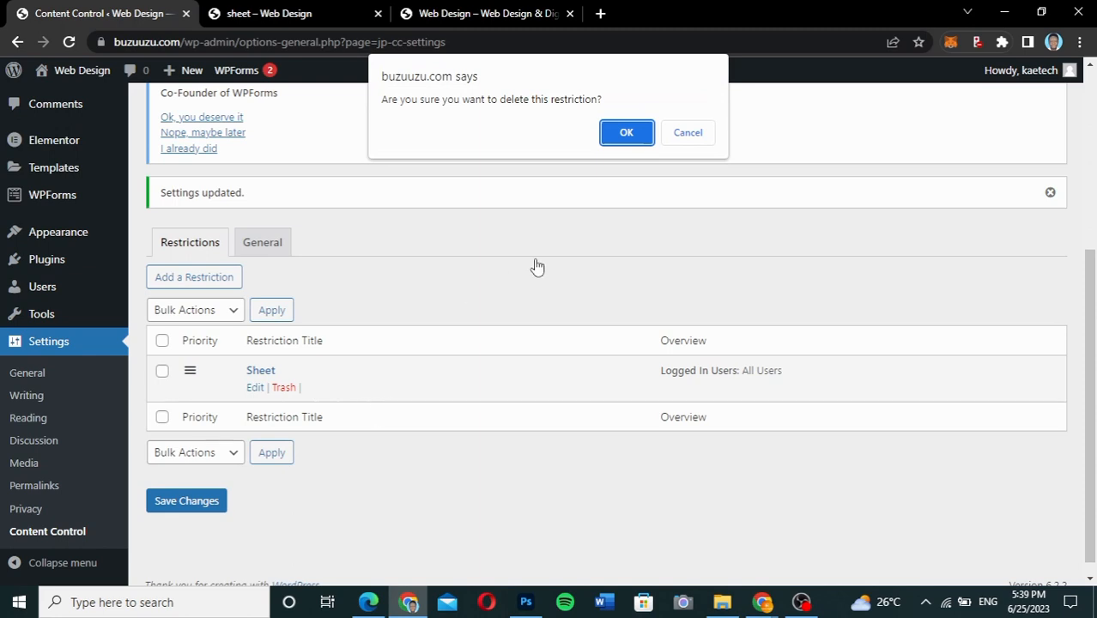
pyautogui.click(628, 134)
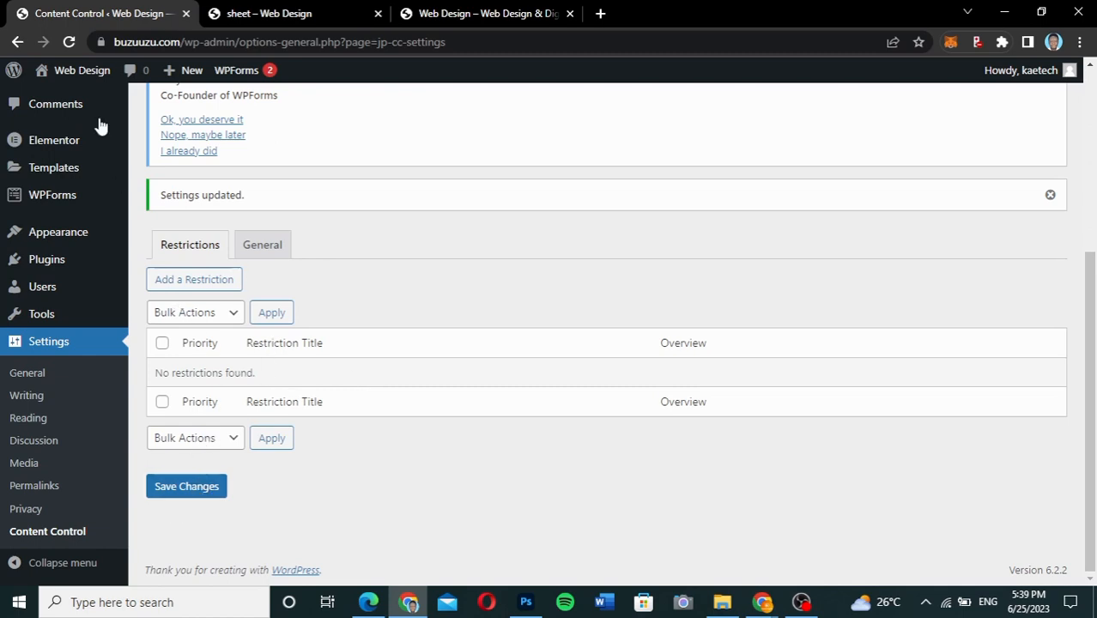
pyautogui.click(64, 43)
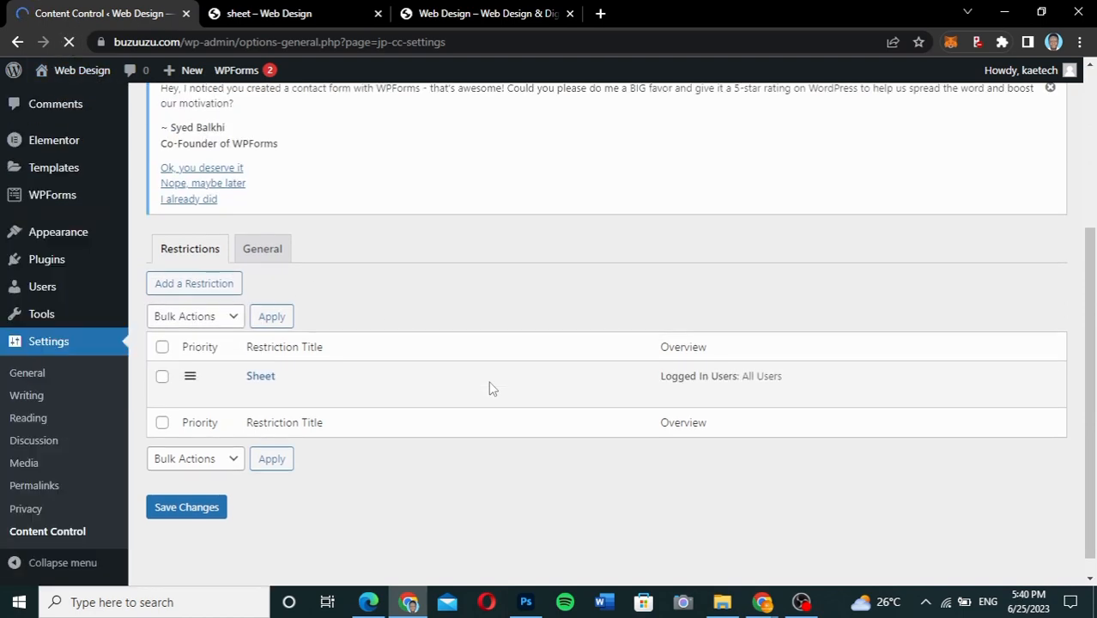
# Step: Delete the Sheet restriction and save the Content Control settings
pyautogui.moveTo(270, 403)
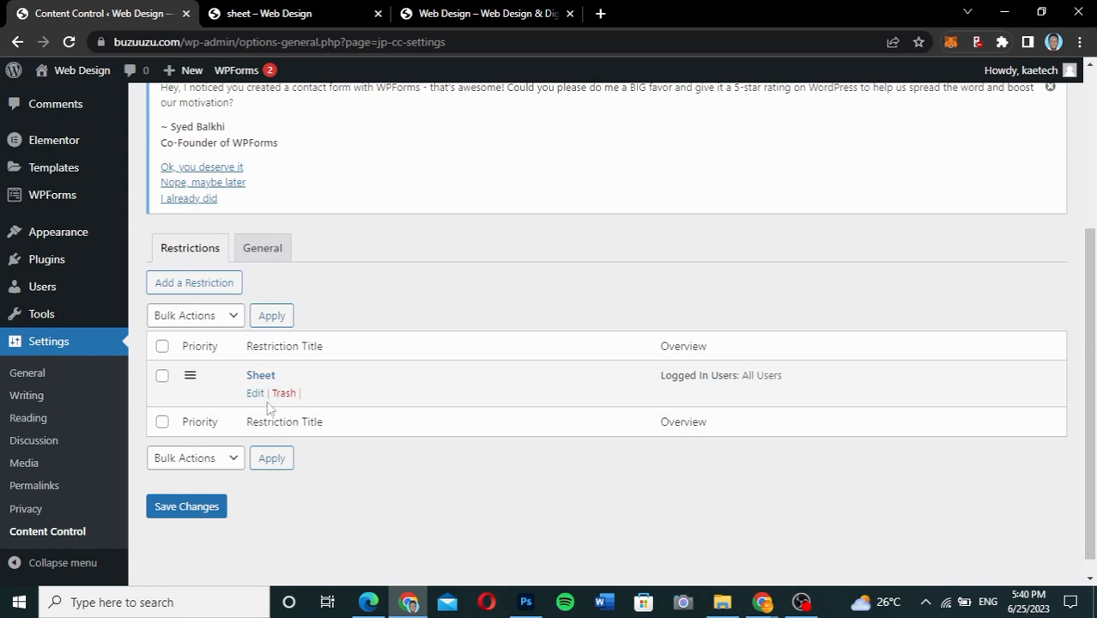
pyautogui.click(284, 394)
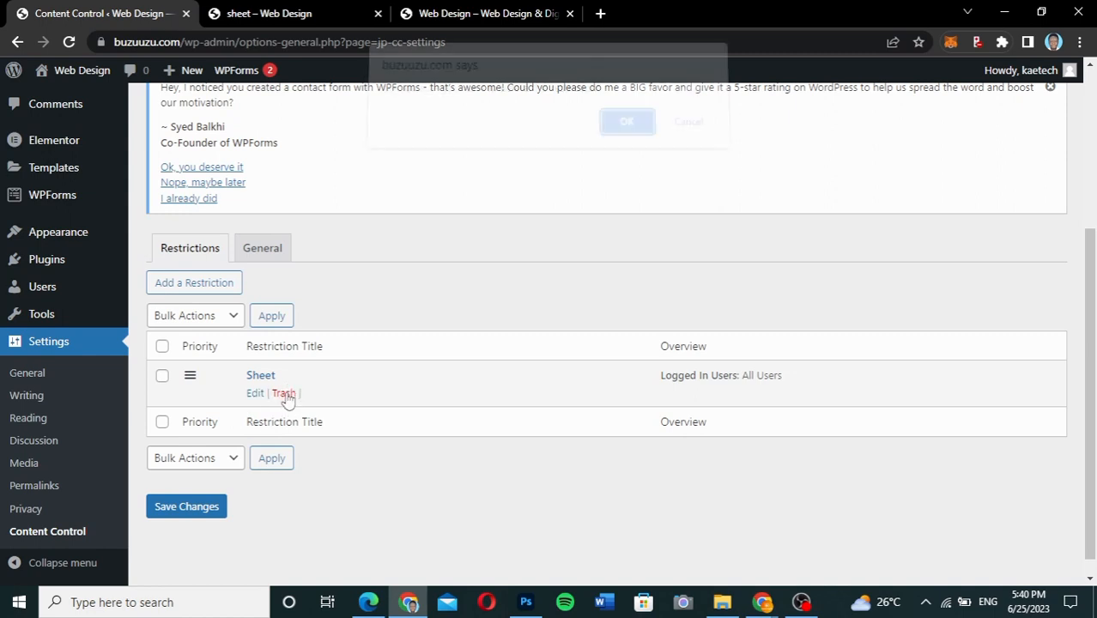
pyautogui.click(617, 132)
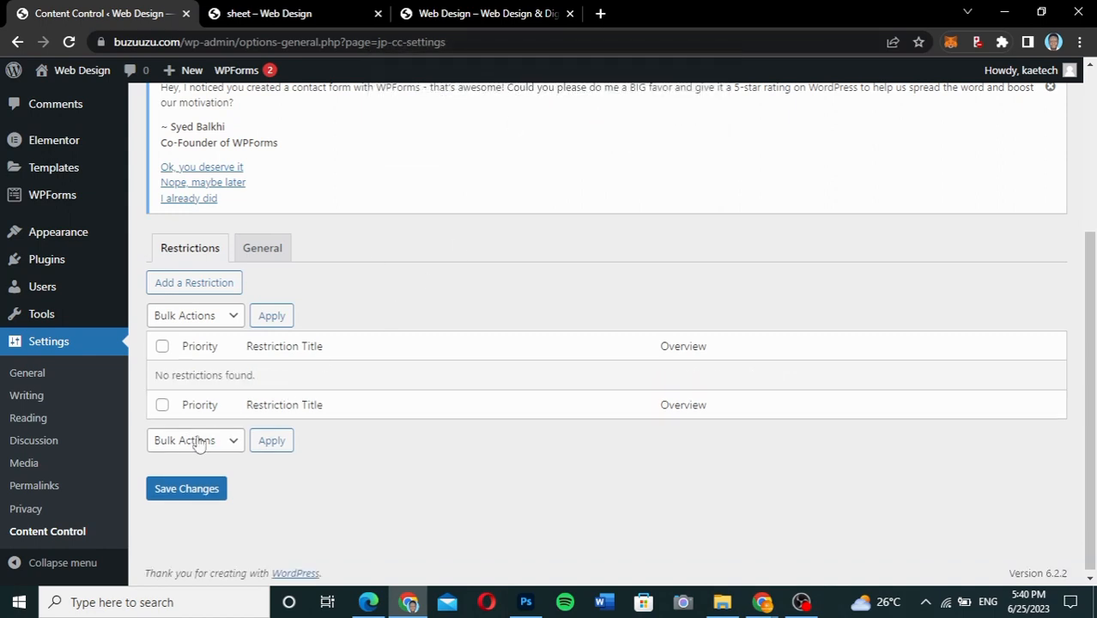
pyautogui.click(214, 489)
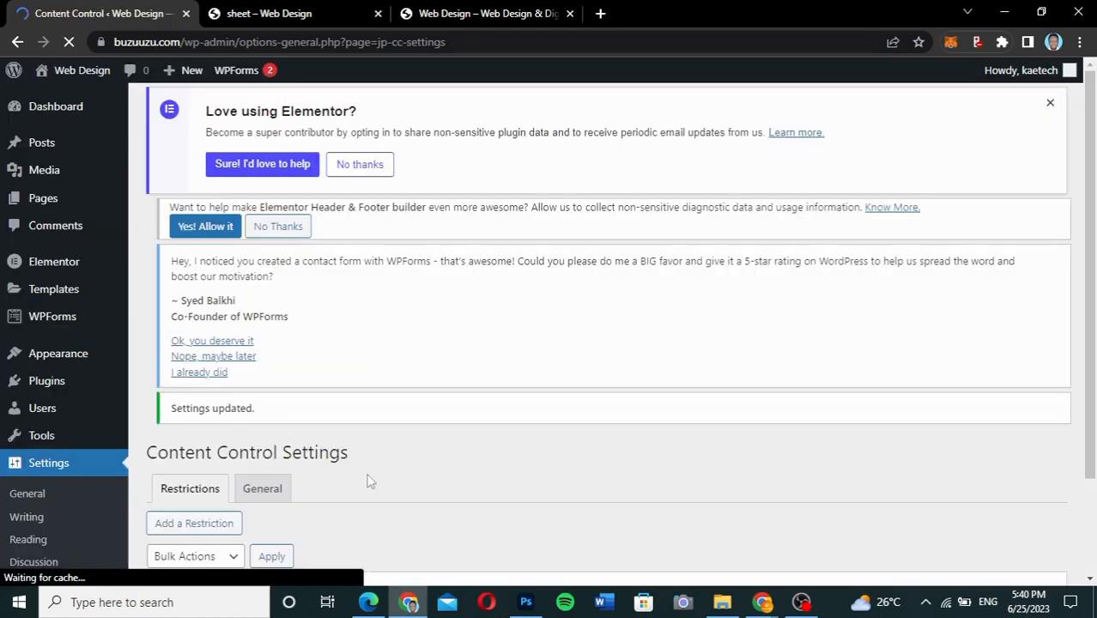
# Step: Switch to the buzuuzu.com window in the other browser profile and check visitor access to the Accounts page
pyautogui.moveTo(762, 601)
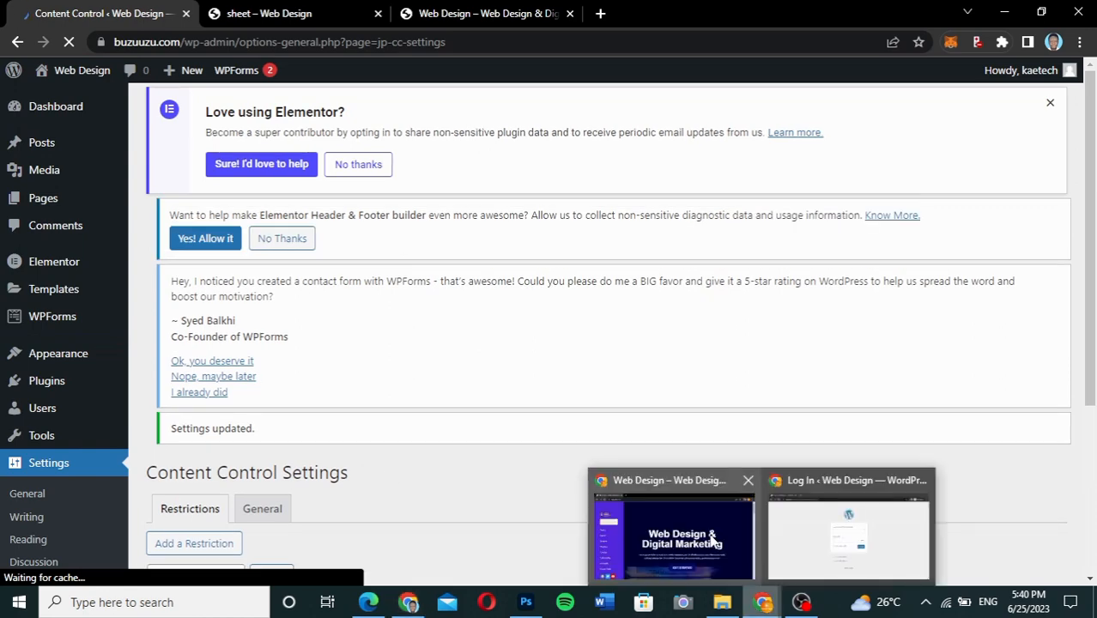
pyautogui.click(711, 539)
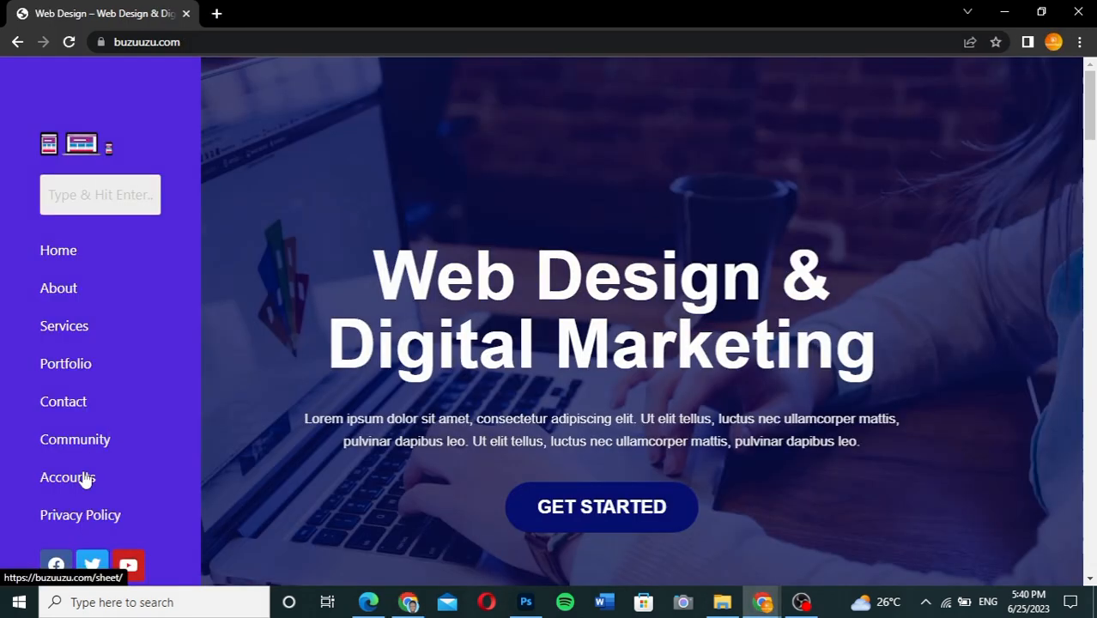
pyautogui.click(83, 477)
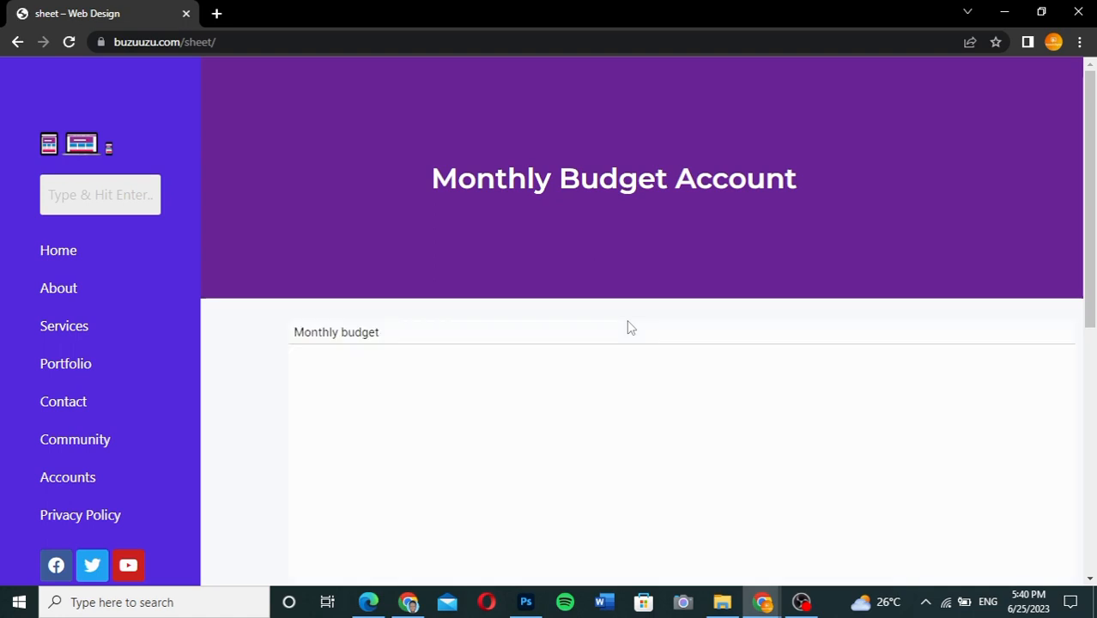
pyautogui.scroll(-3, 627, 323)
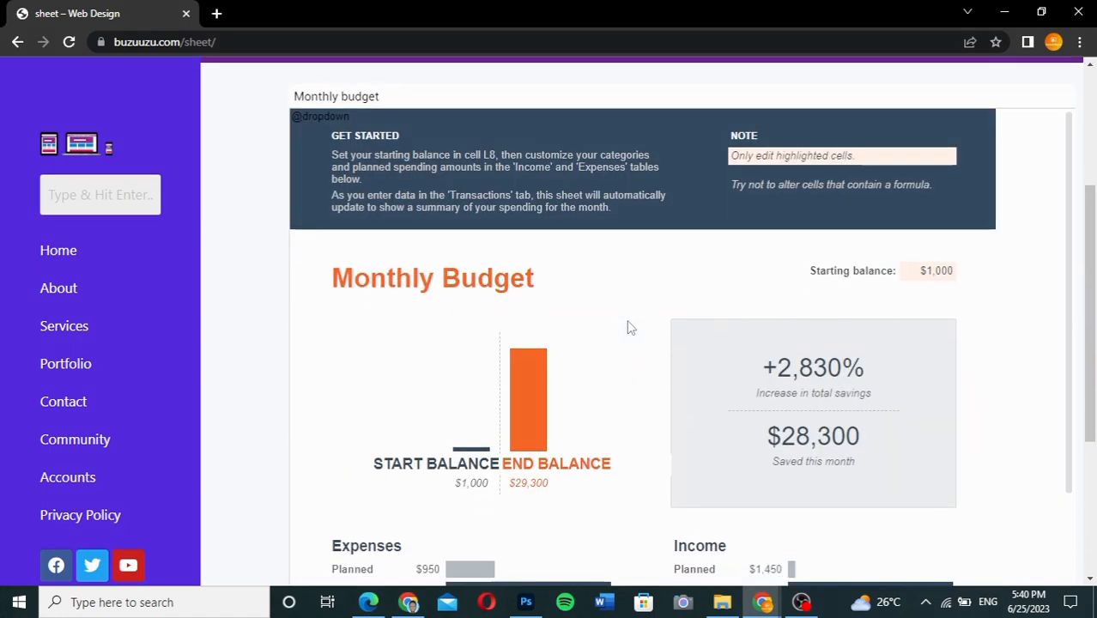
pyautogui.scroll(-3, 627, 327)
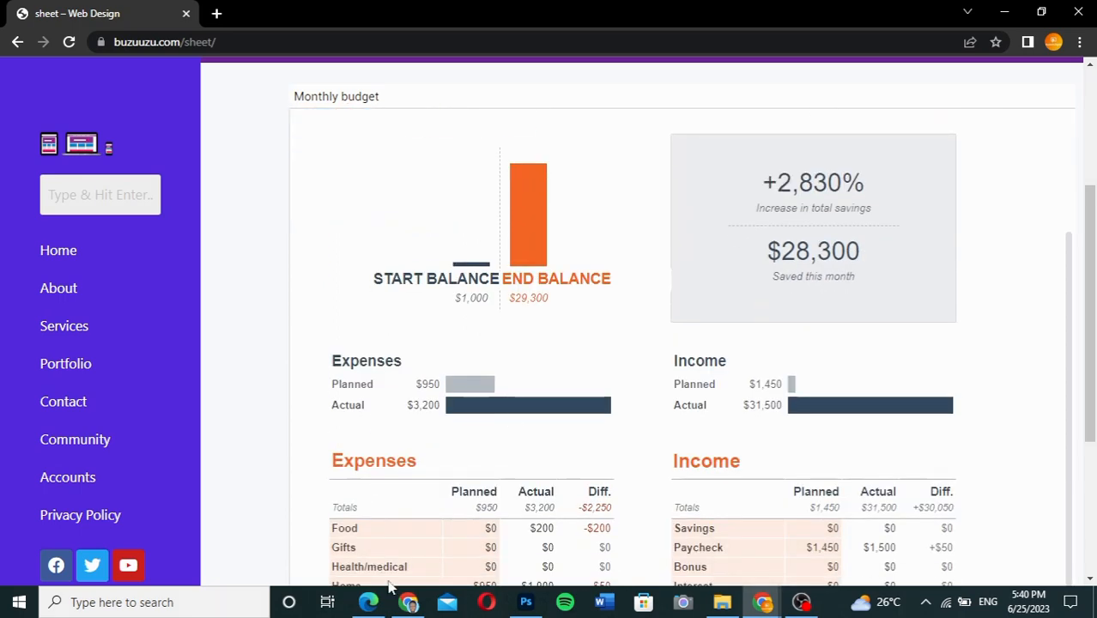
# Step: Return to the WordPress admin window and deactivate the Content Control plugin among the installed plugins
pyautogui.click(407, 602)
pyautogui.scroll(-3, 409, 493)
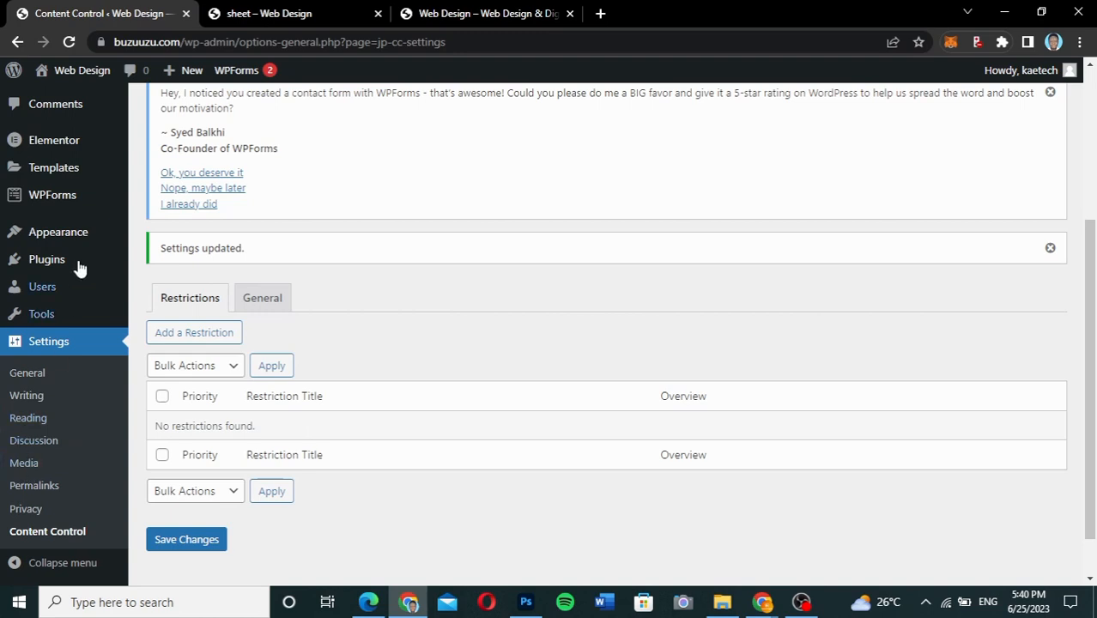
pyautogui.moveTo(80, 269)
pyautogui.click(176, 262)
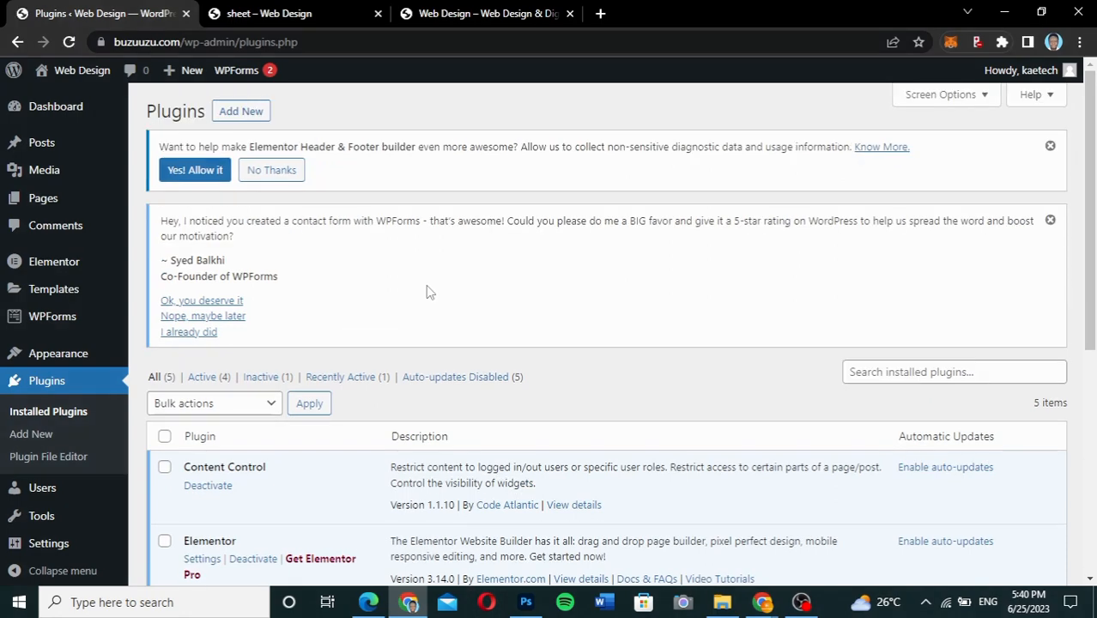
pyautogui.scroll(-4, 427, 290)
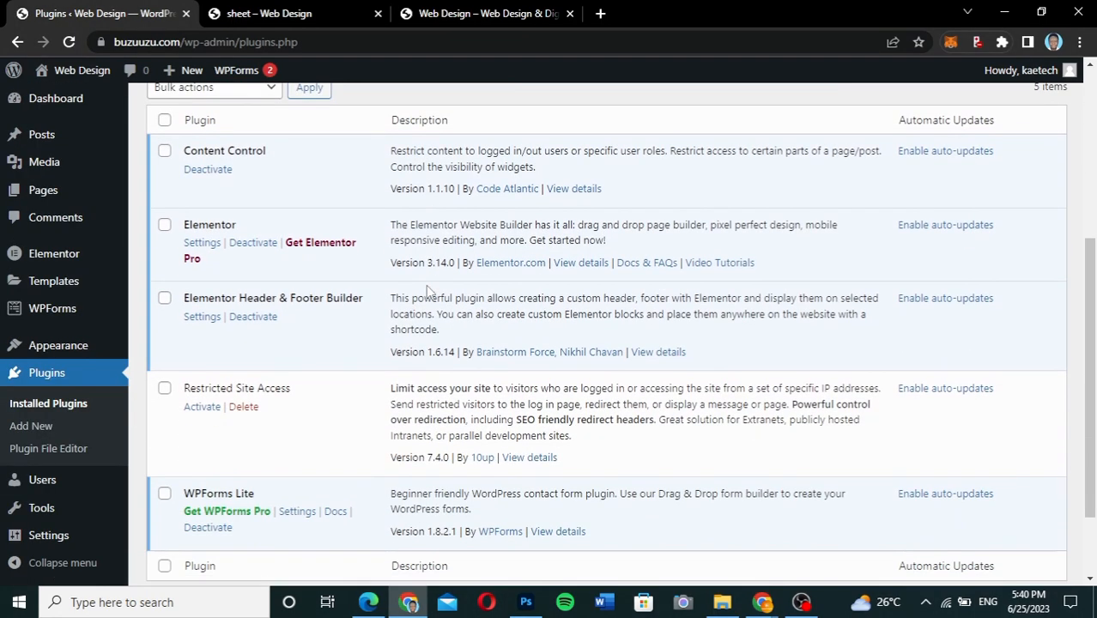
pyautogui.click(208, 169)
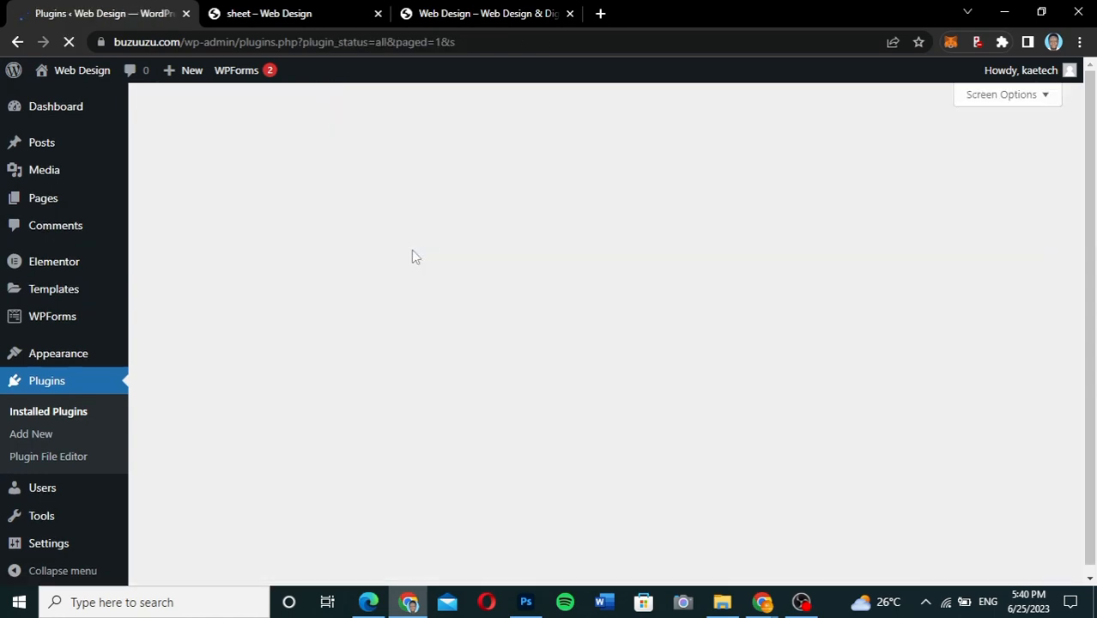
# Step: Open the plugin directory from the installed plugins page and search it for "ultimate member"
pyautogui.scroll(-2, 412, 255)
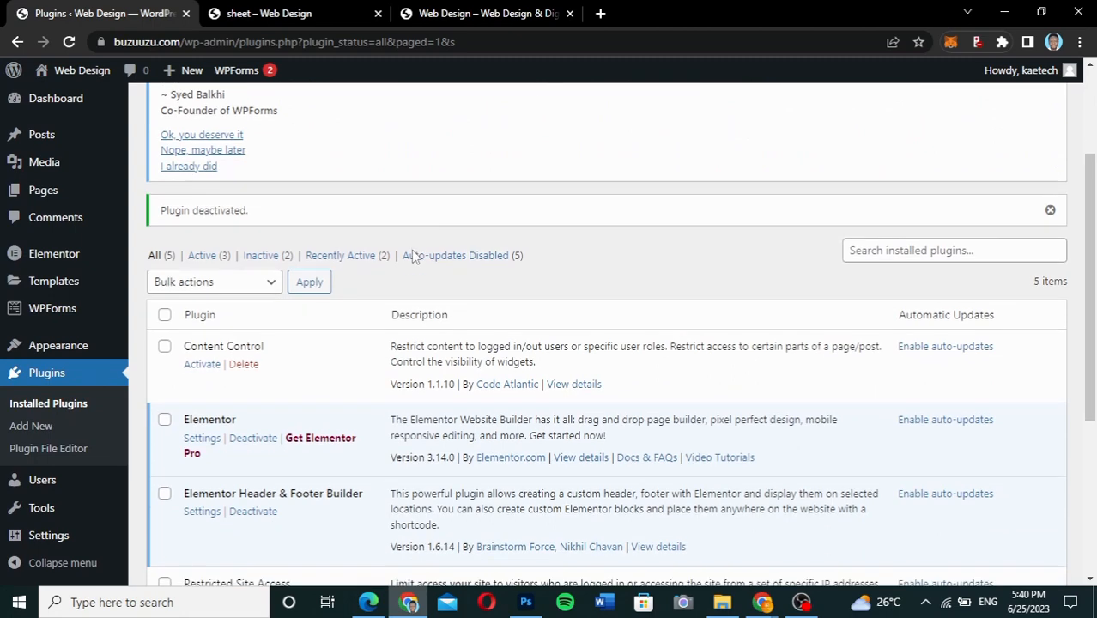
pyautogui.scroll(-2, 412, 255)
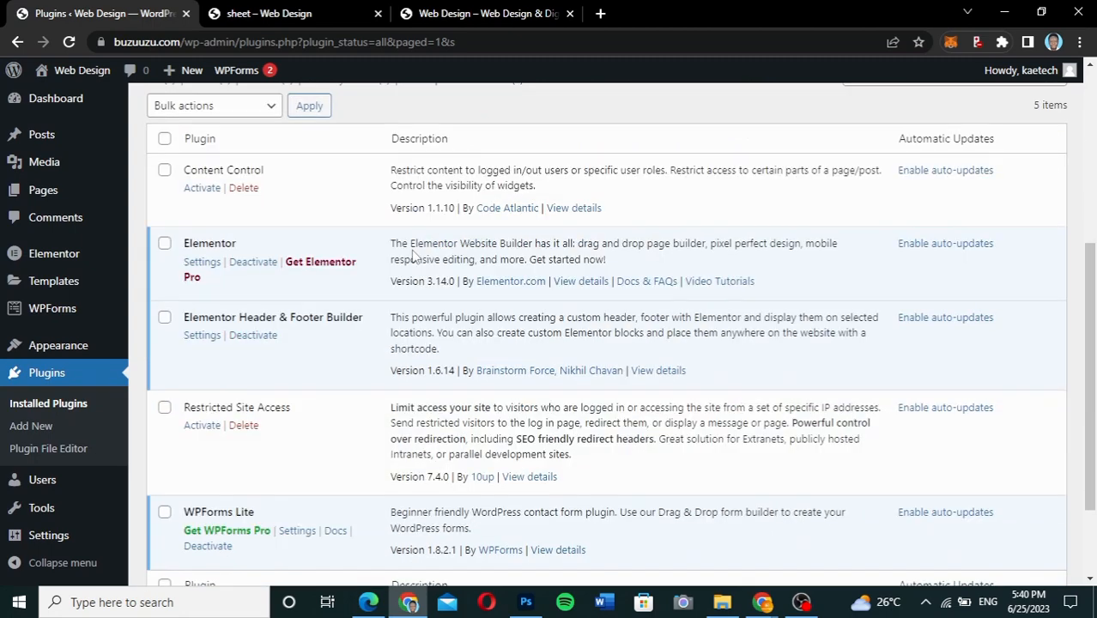
pyautogui.scroll(-1, 412, 255)
pyautogui.click(43, 424)
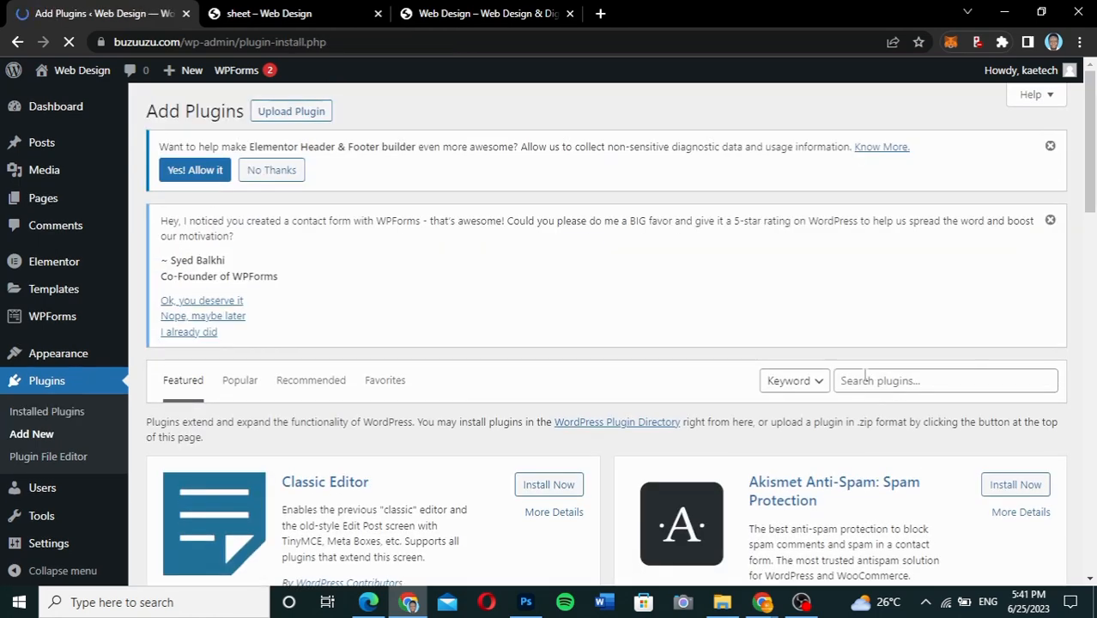
pyautogui.click(861, 381)
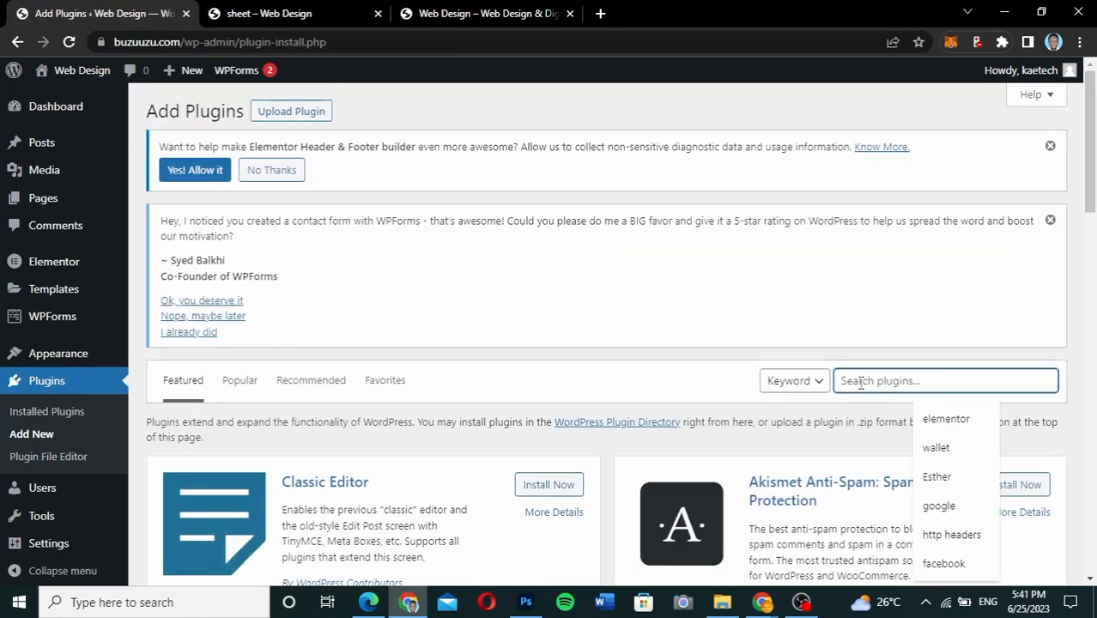
pyautogui.write('ulti')
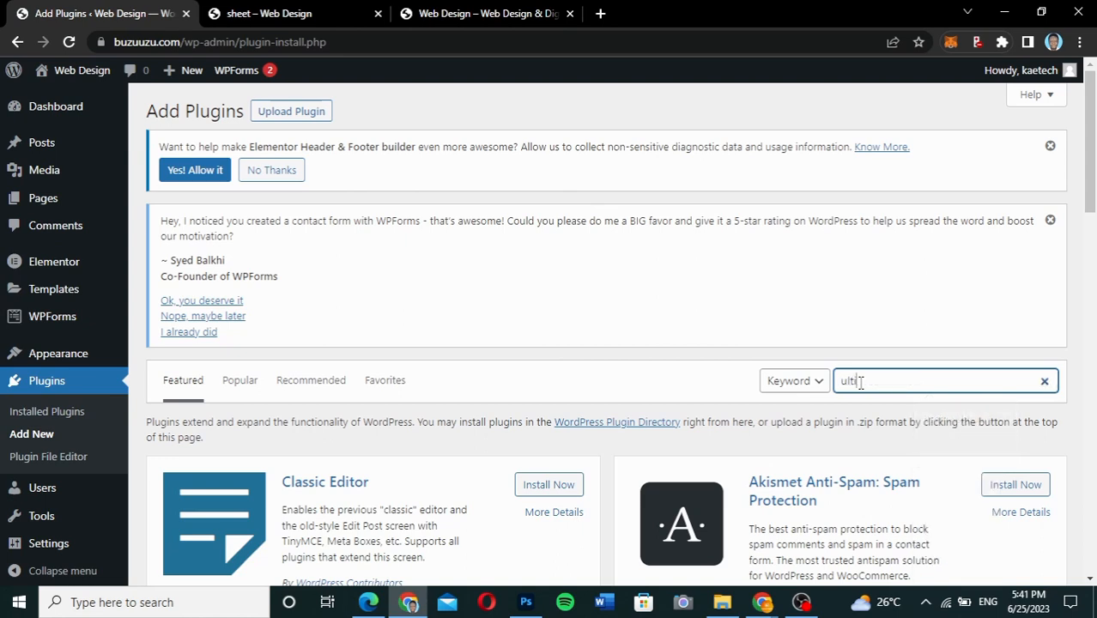
pyautogui.write('mate member')
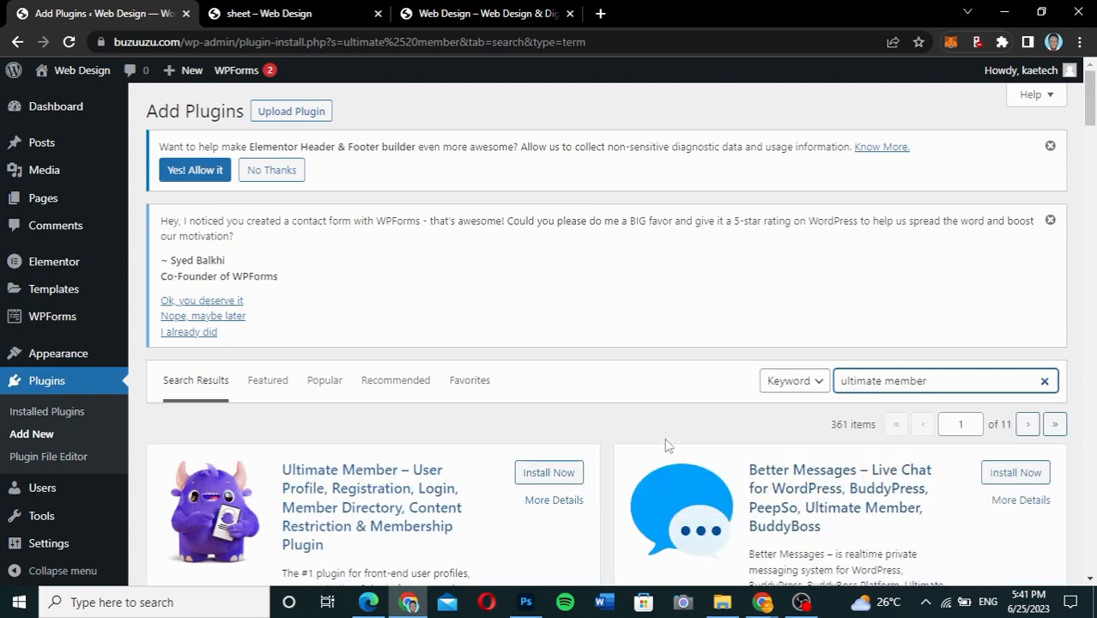
# Step: Install and activate the Ultimate Member plugin from the search results
pyautogui.scroll(-3, 667, 444)
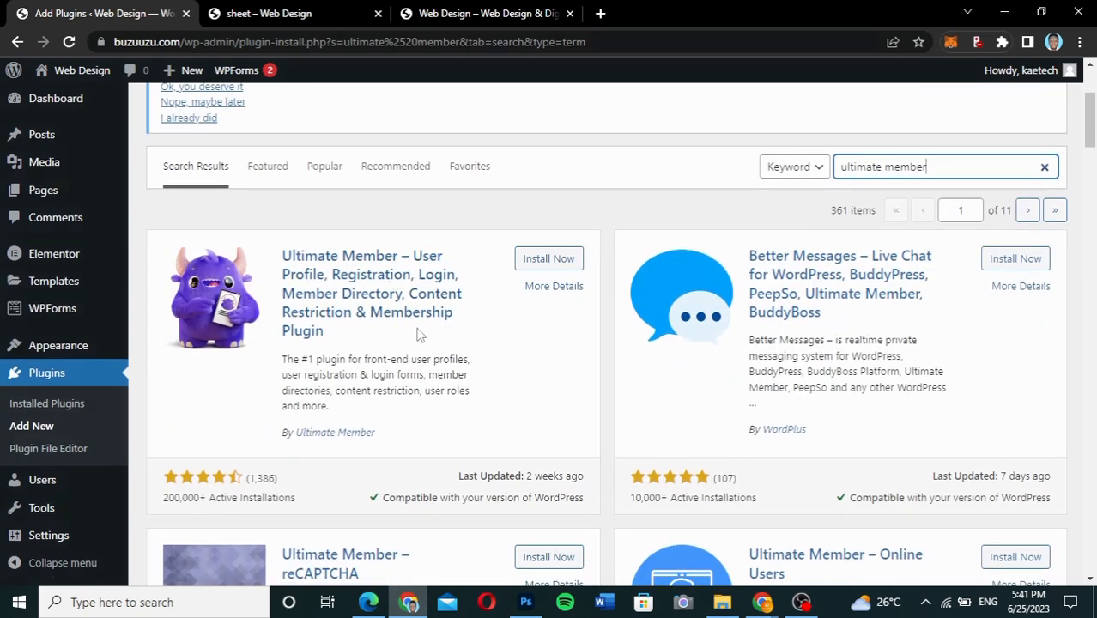
pyautogui.click(545, 267)
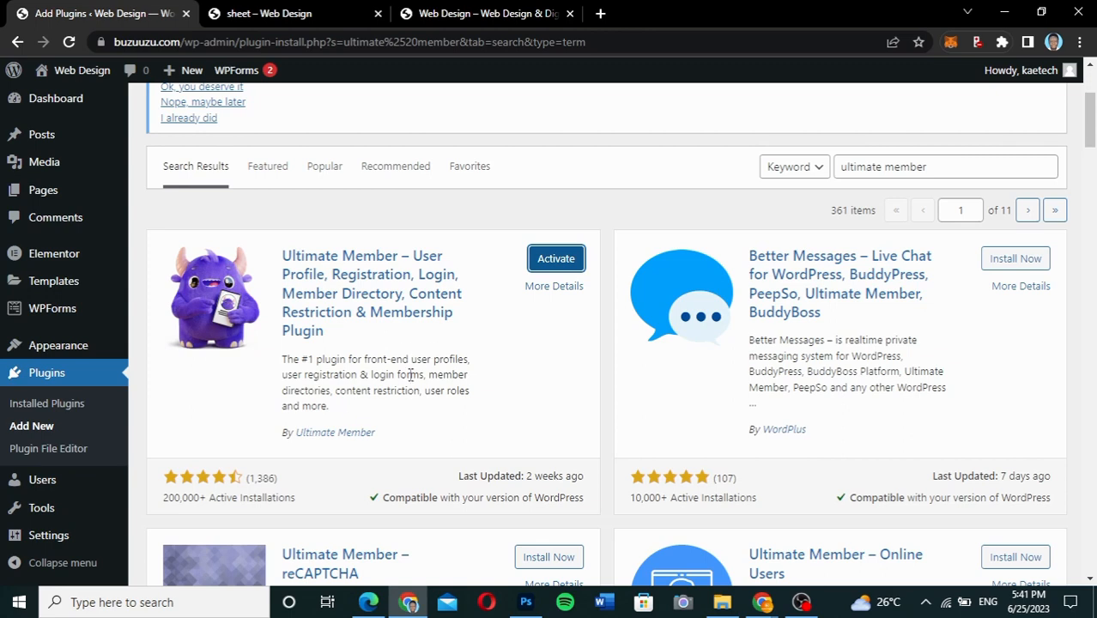
pyautogui.click(577, 265)
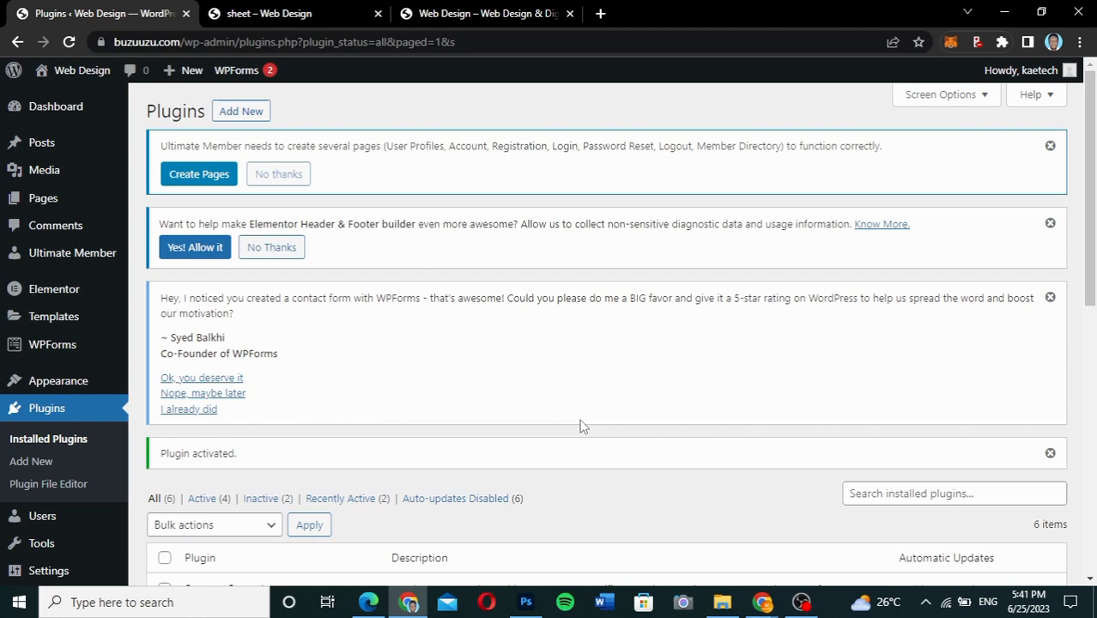
# Step: Open the Ultimate Member plugin's settings from the installed plugins list and look over its page assignments
pyautogui.scroll(-3, 581, 427)
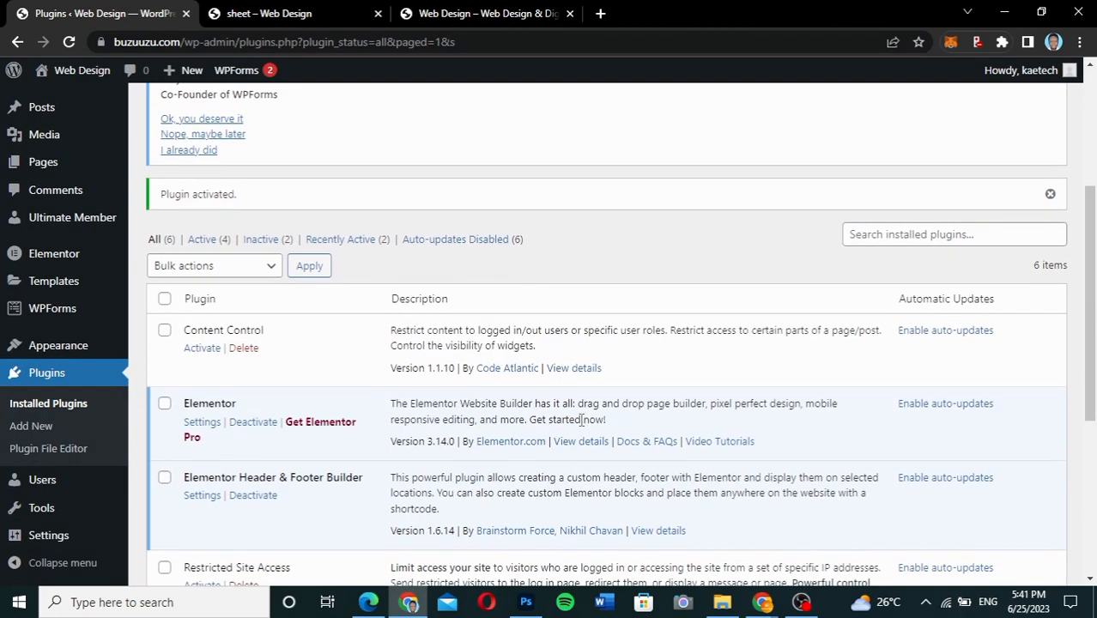
pyautogui.rightClick(580, 420)
pyautogui.scroll(-2, 581, 421)
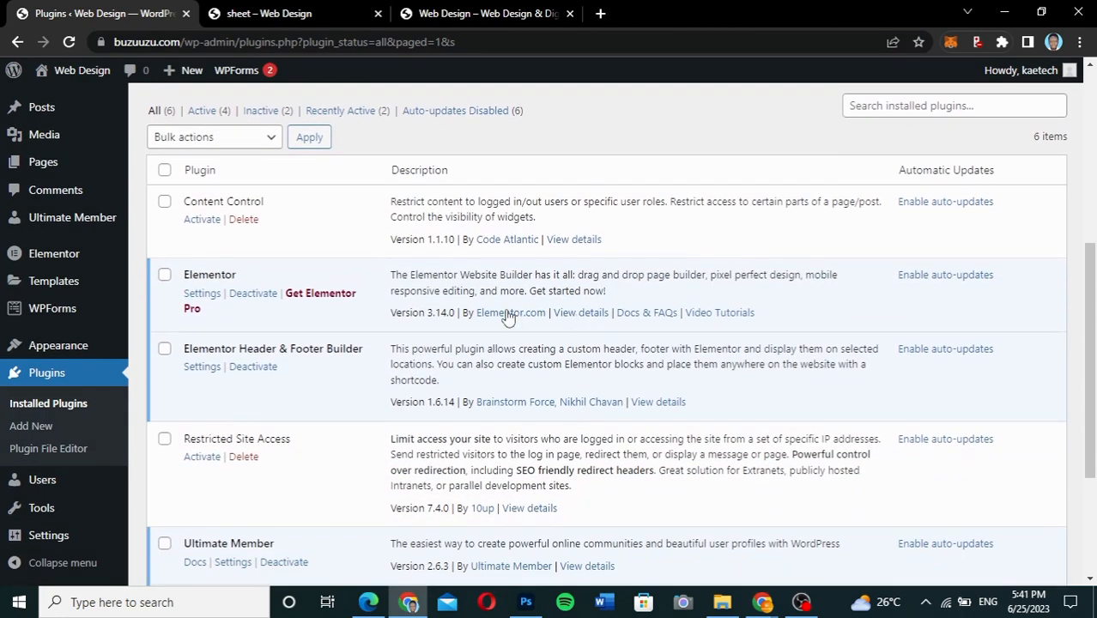
pyautogui.scroll(-2, 508, 317)
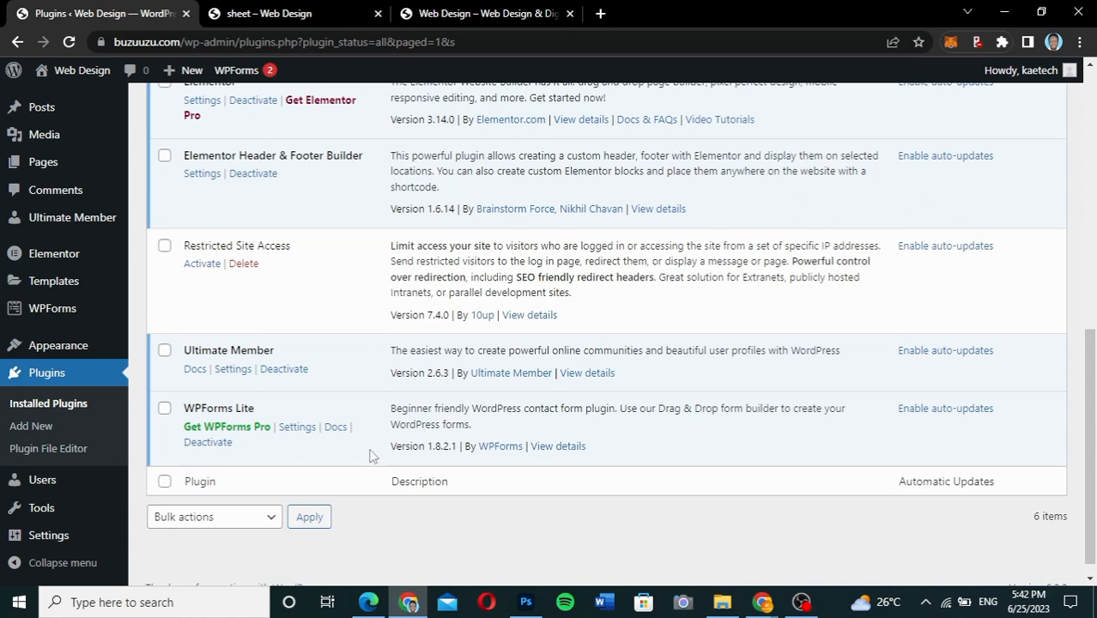
pyautogui.click(233, 370)
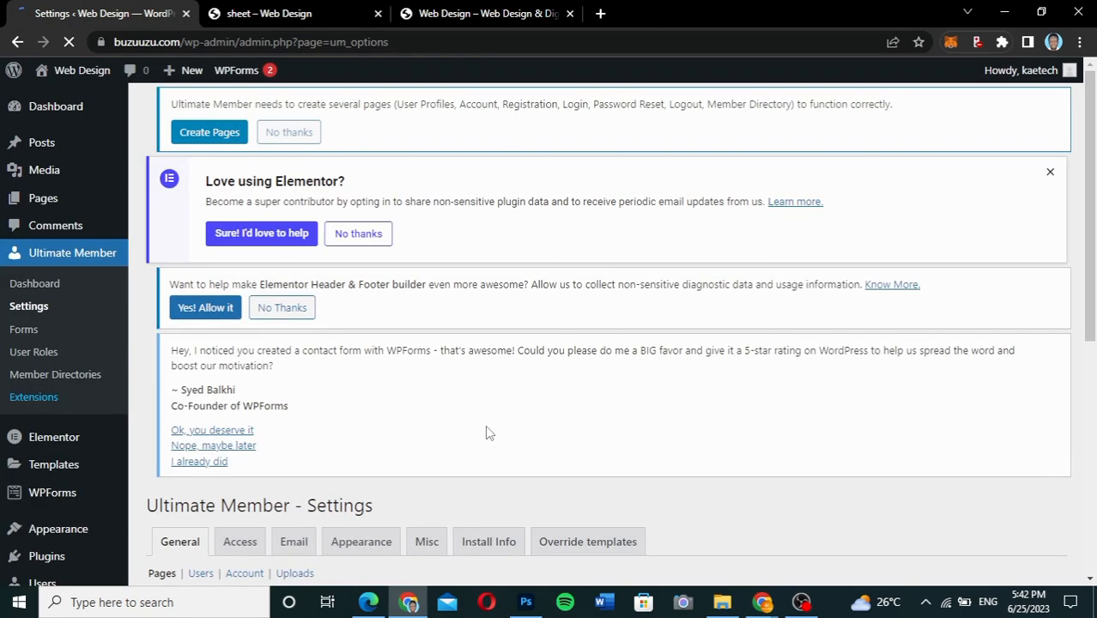
pyautogui.scroll(-3, 486, 432)
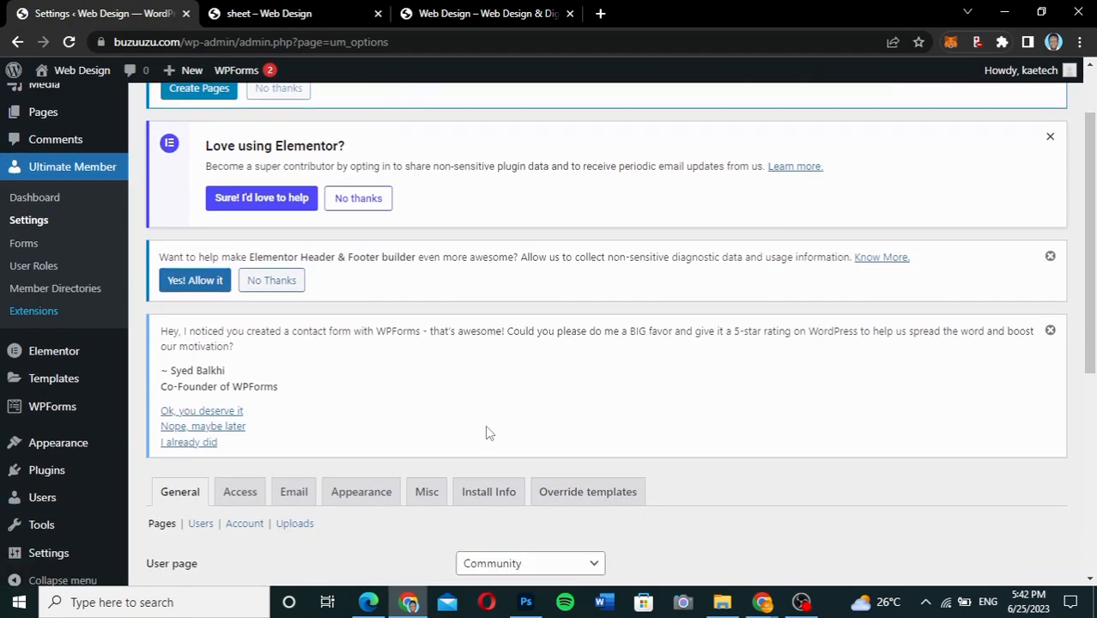
pyautogui.scroll(-3, 486, 432)
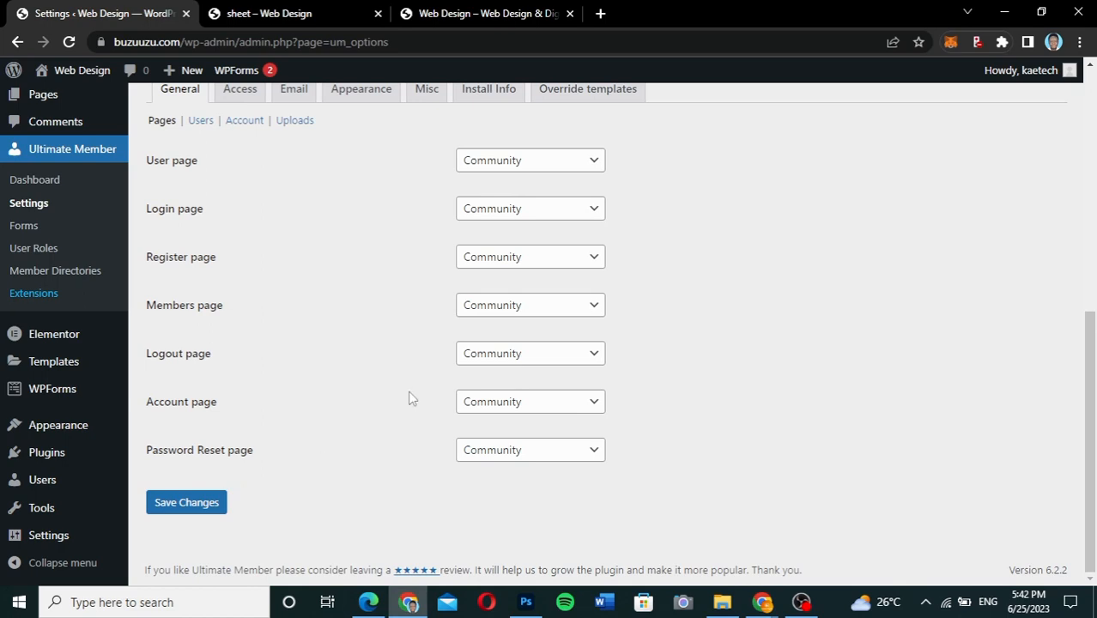
pyautogui.scroll(2, 356, 331)
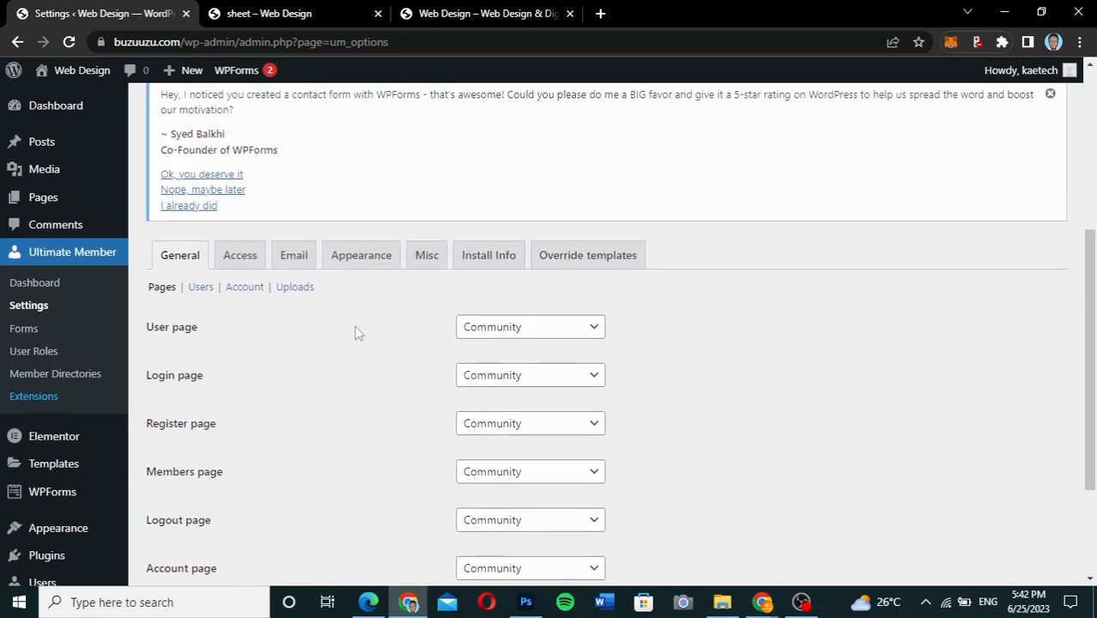
# Step: In Ultimate Member's access settings, set Global Site Access to "Site accessible to Logged In Users"
pyautogui.click(244, 254)
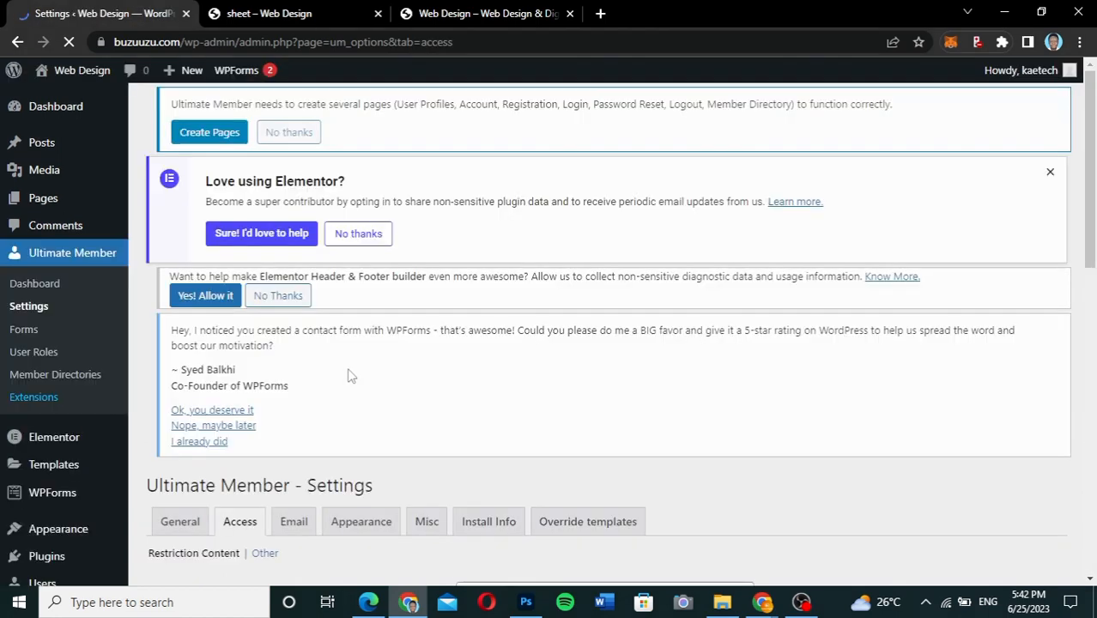
pyautogui.scroll(-4, 348, 375)
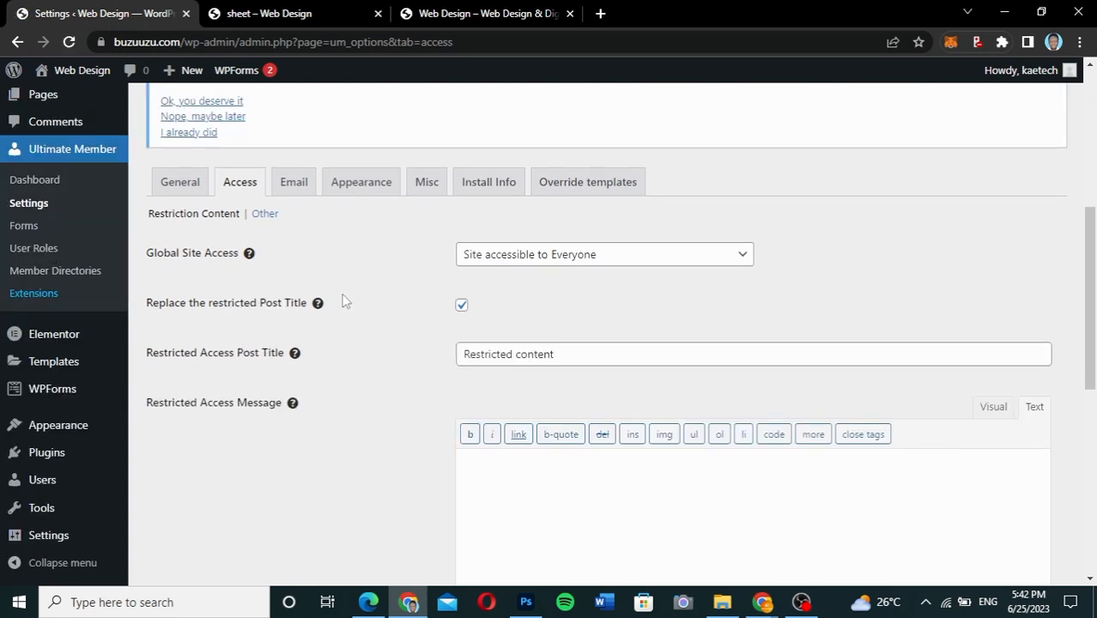
pyautogui.click(588, 258)
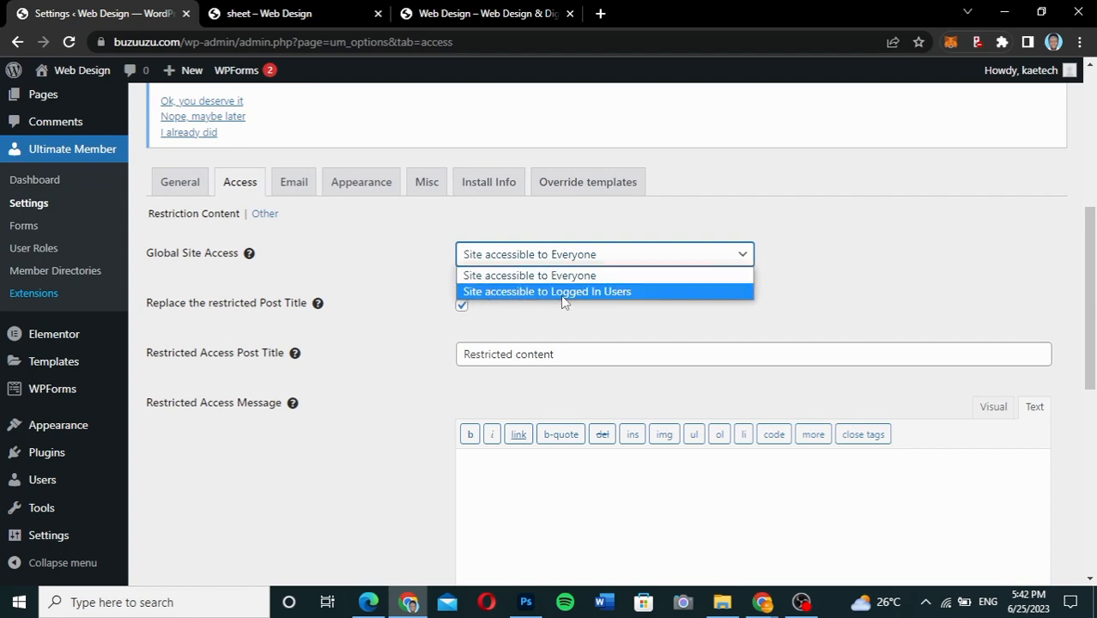
pyautogui.click(563, 294)
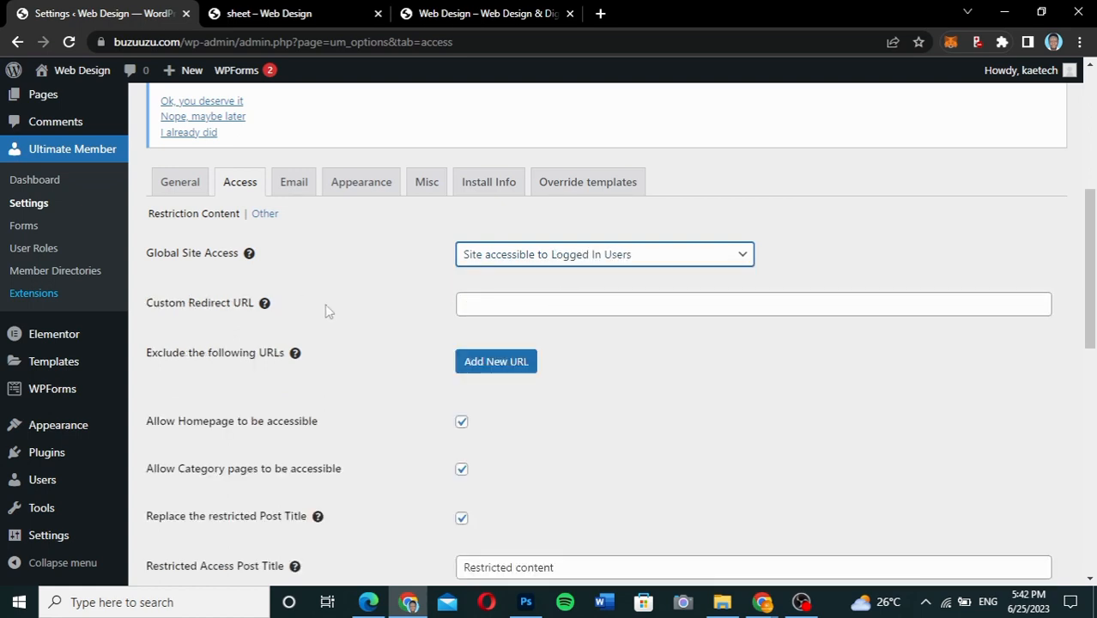
pyautogui.click(493, 307)
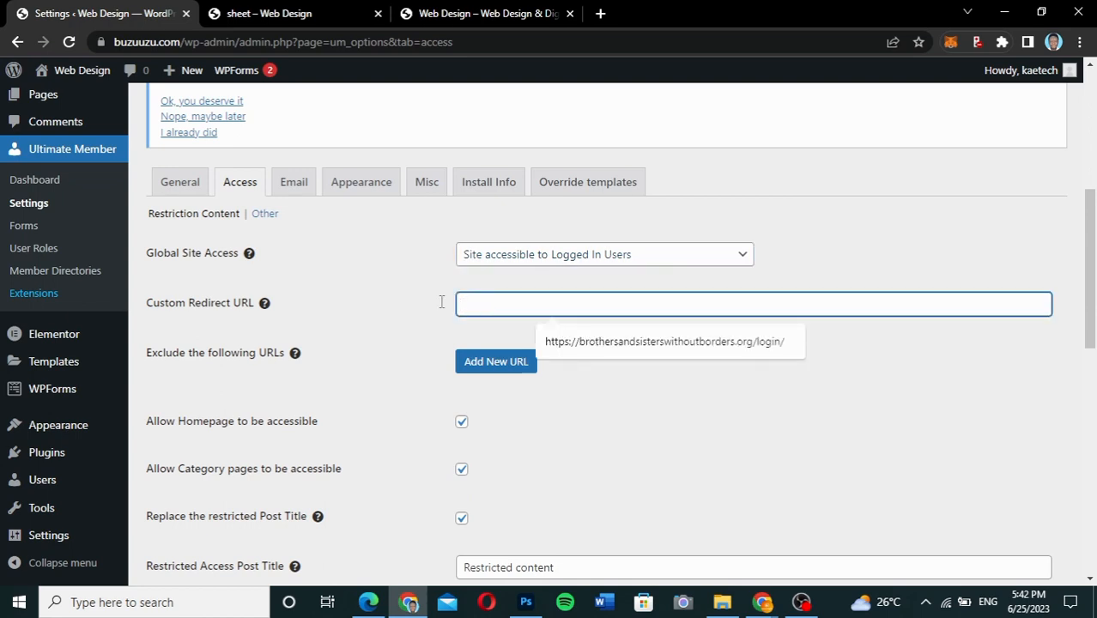
pyautogui.click(405, 304)
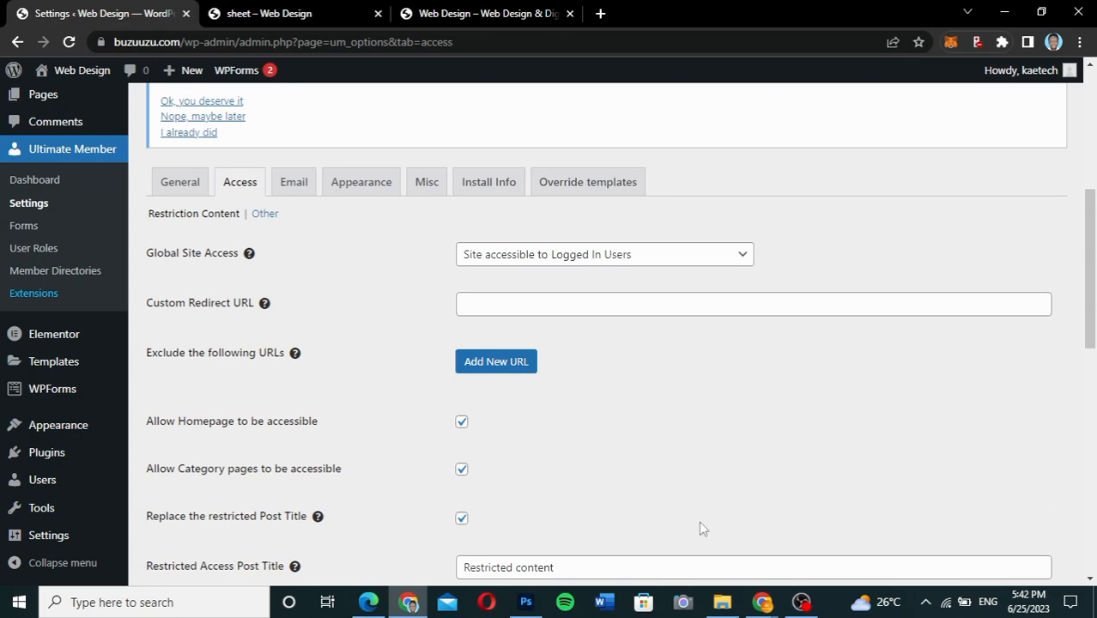
pyautogui.moveTo(762, 604)
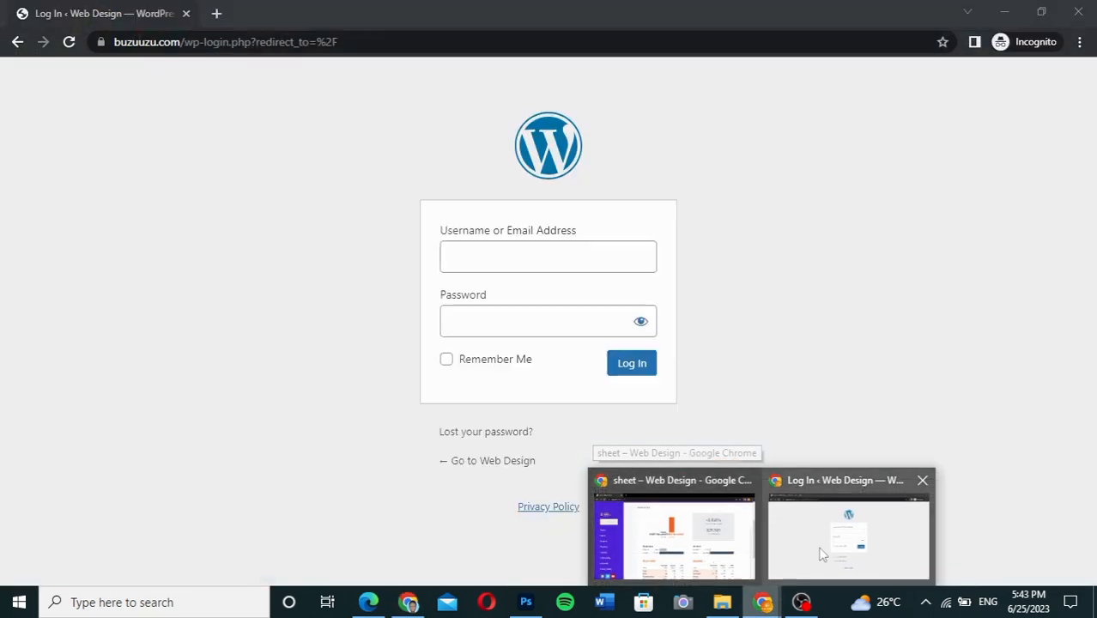
pyautogui.click(822, 553)
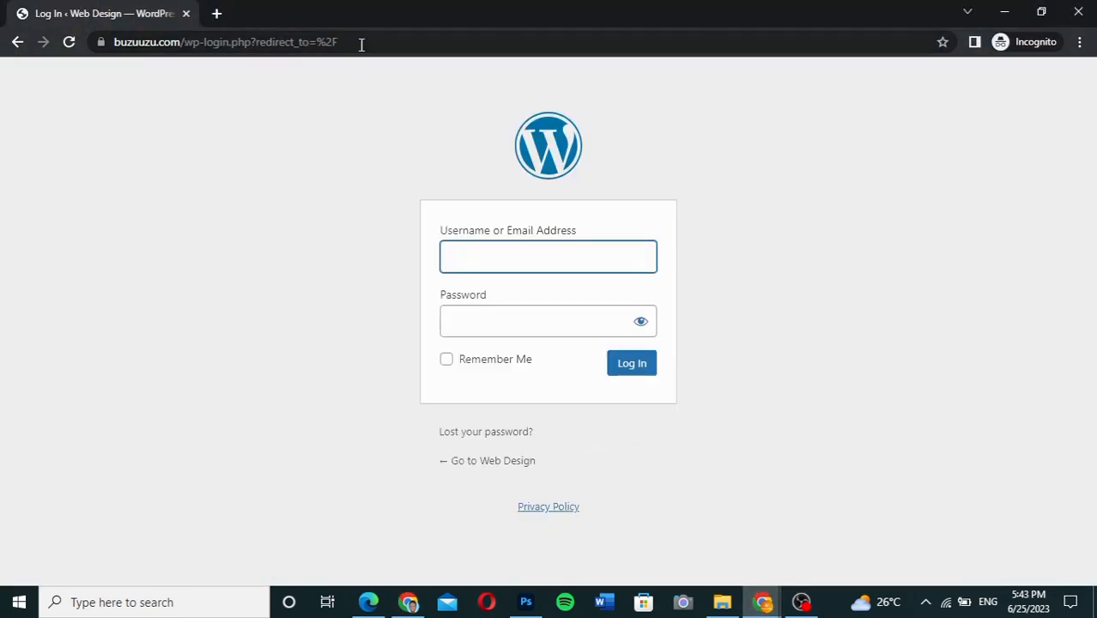
pyautogui.click(252, 43)
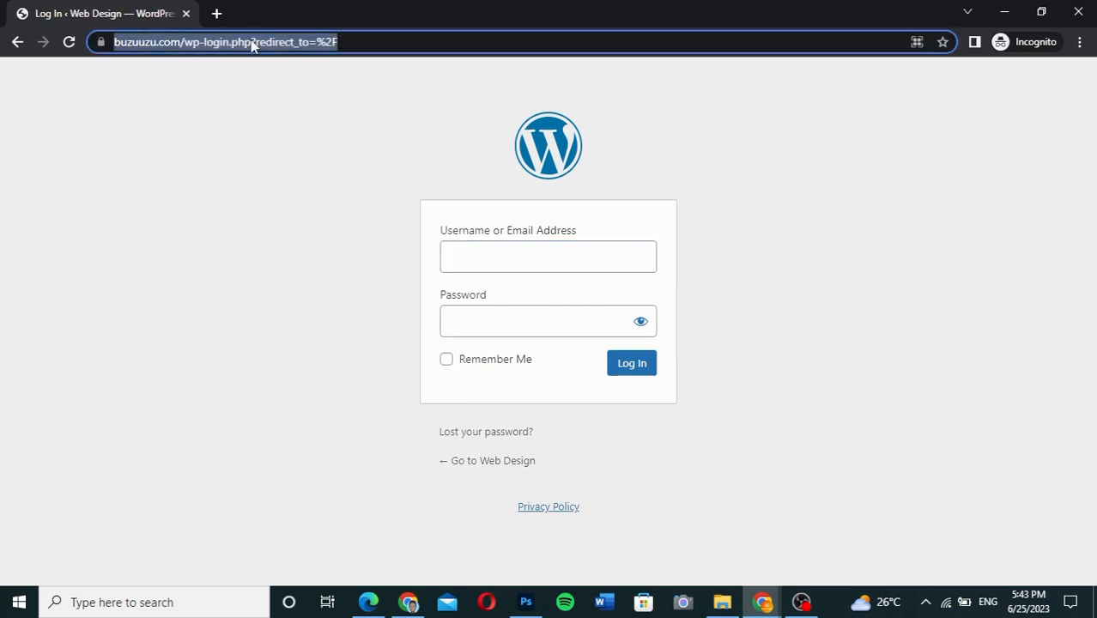
pyautogui.click(251, 43)
pyautogui.moveTo(289, 43); pyautogui.dragTo(68, 58)
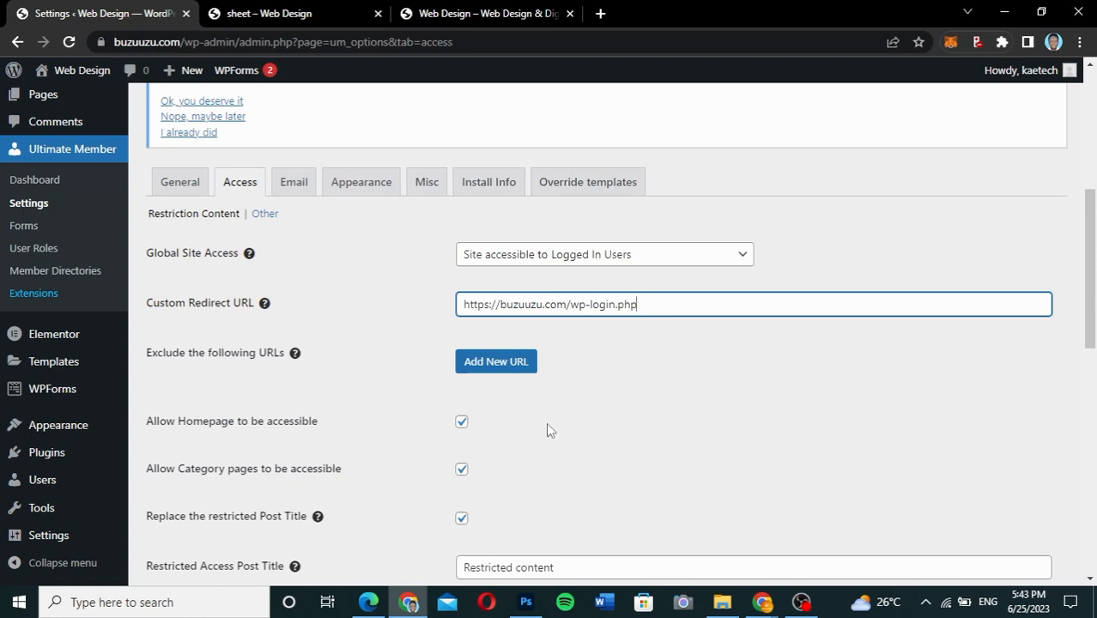
# Step: Disable public access to the homepage and category pages, and save the Ultimate Member access settings
pyautogui.scroll(-2, 532, 460)
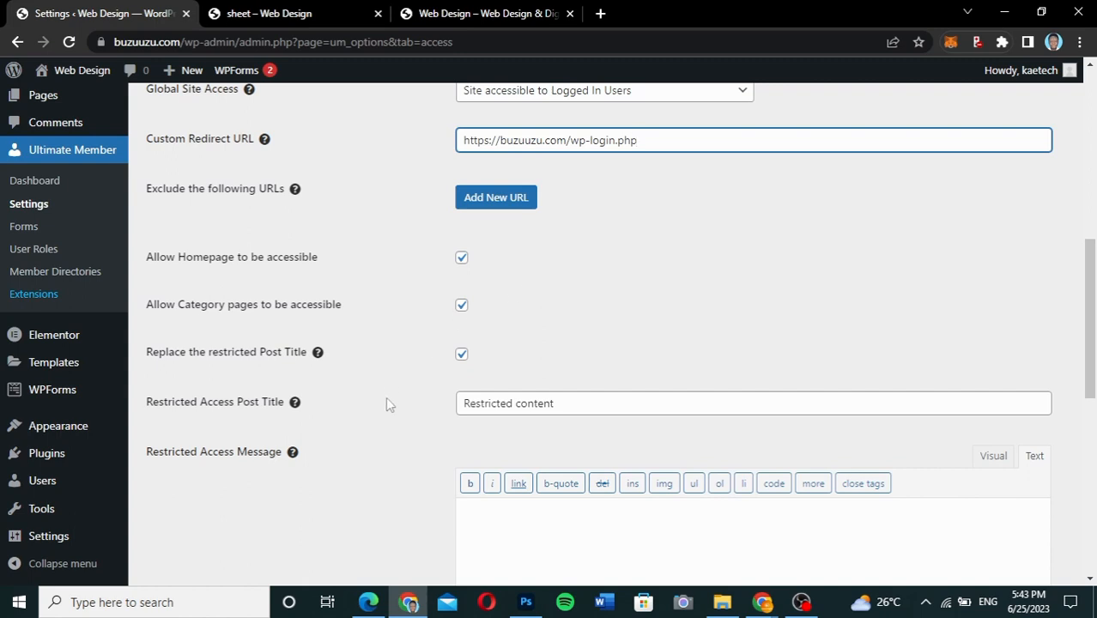
pyautogui.scroll(-2, 389, 435)
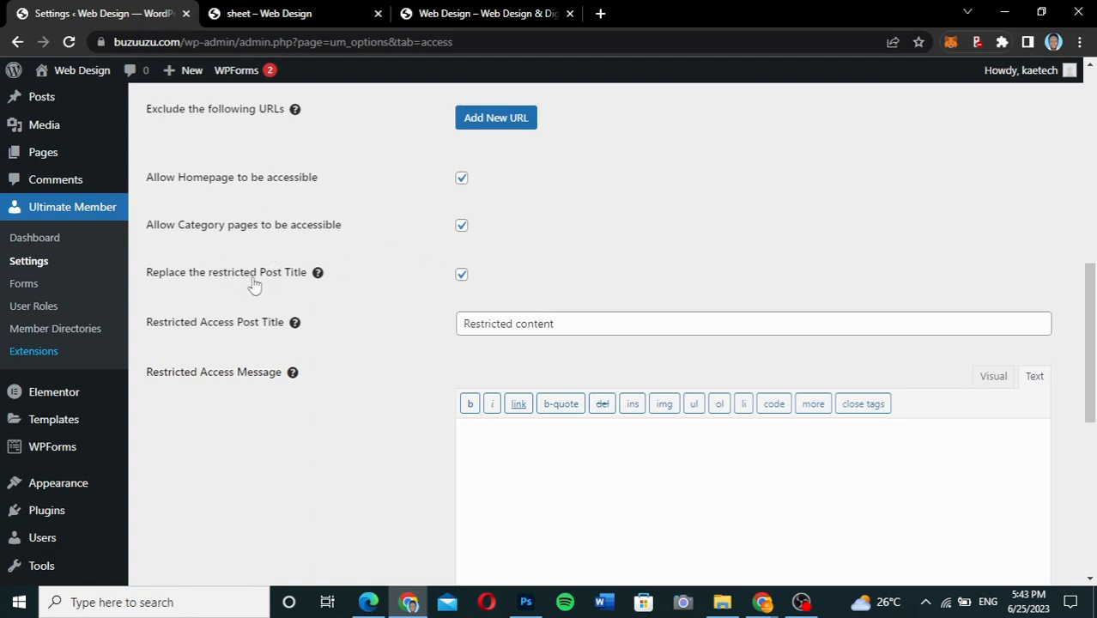
pyautogui.click(461, 226)
pyautogui.click(462, 181)
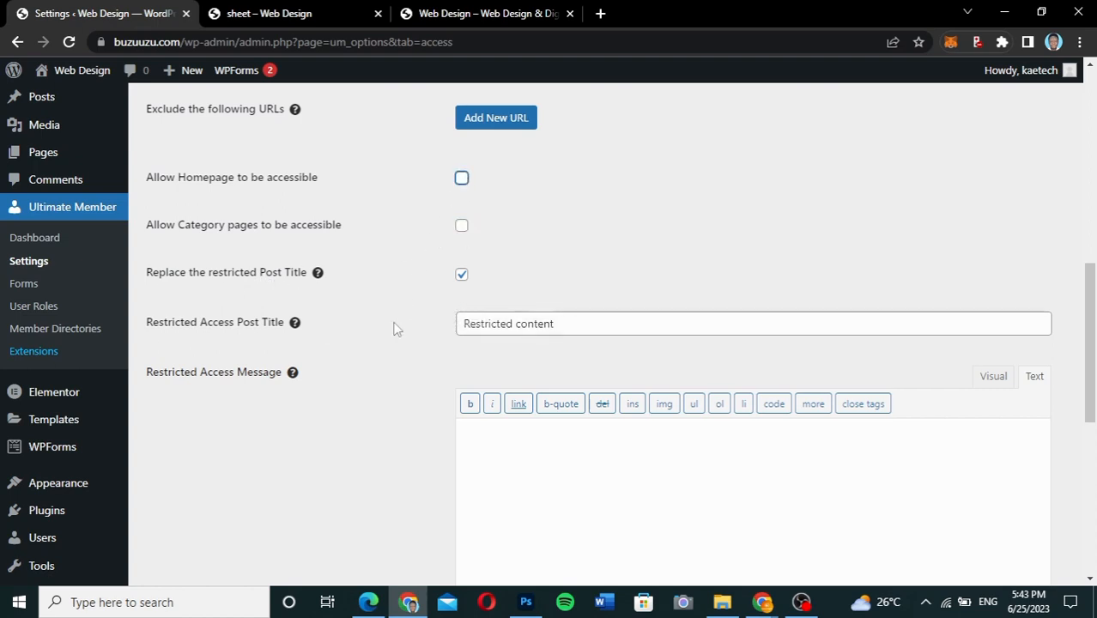
pyautogui.scroll(-1, 395, 329)
pyautogui.scroll(-2, 395, 329)
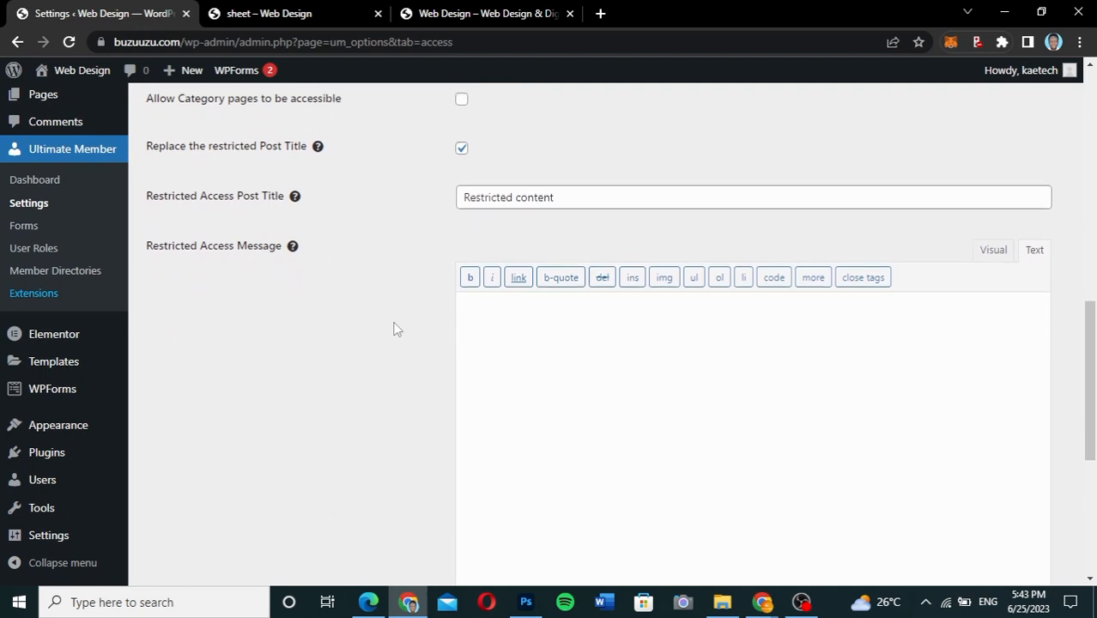
pyautogui.scroll(2, 394, 329)
pyautogui.scroll(-5, 394, 329)
pyautogui.scroll(-2, 395, 327)
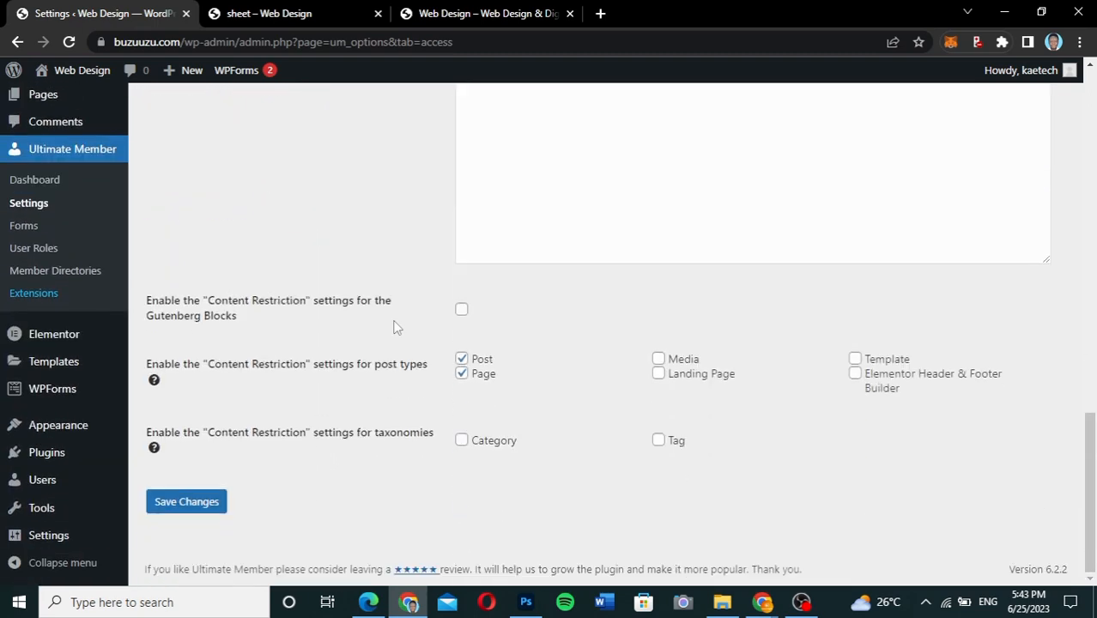
pyautogui.click(204, 507)
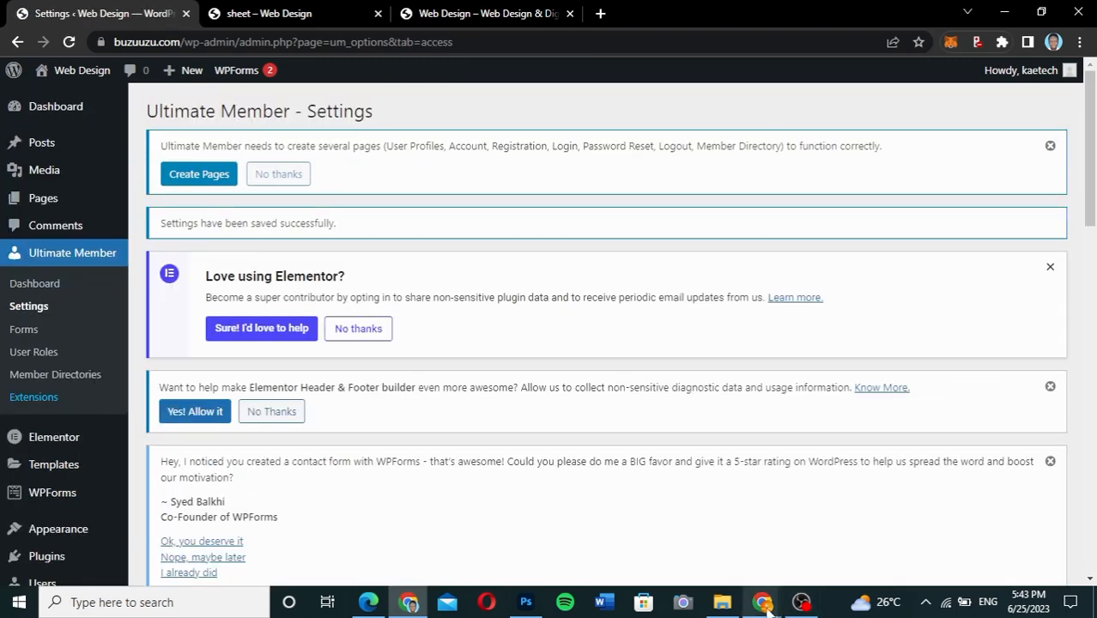
# Step: Check visitor access to the Home page in the other browser profile's window, and return to the WordPress admin window
pyautogui.moveTo(762, 602)
pyautogui.click(710, 565)
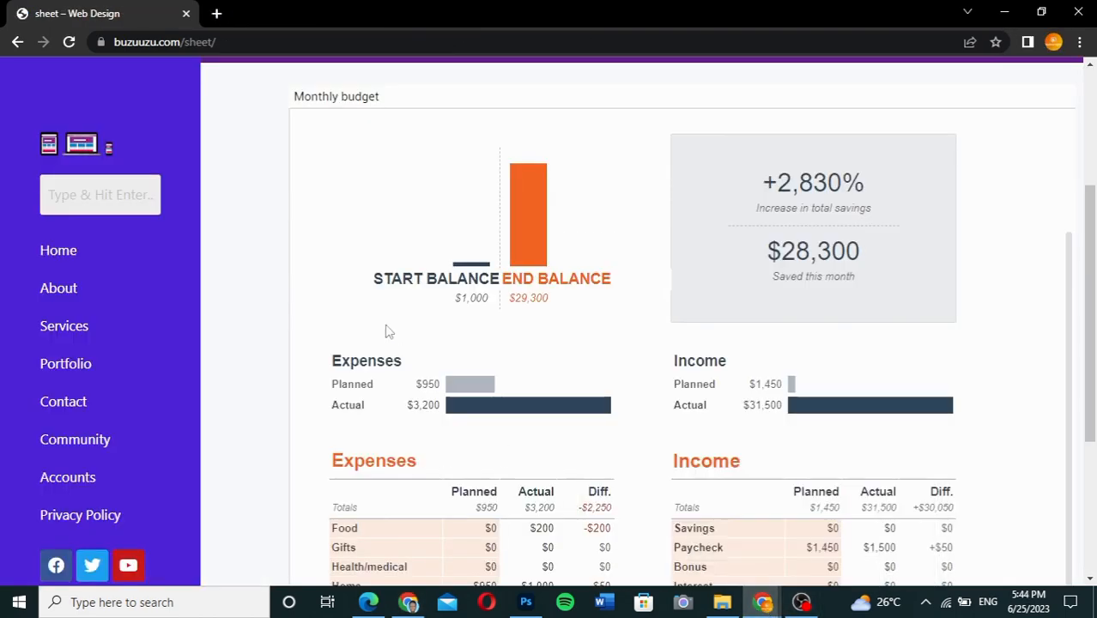
pyautogui.click(60, 259)
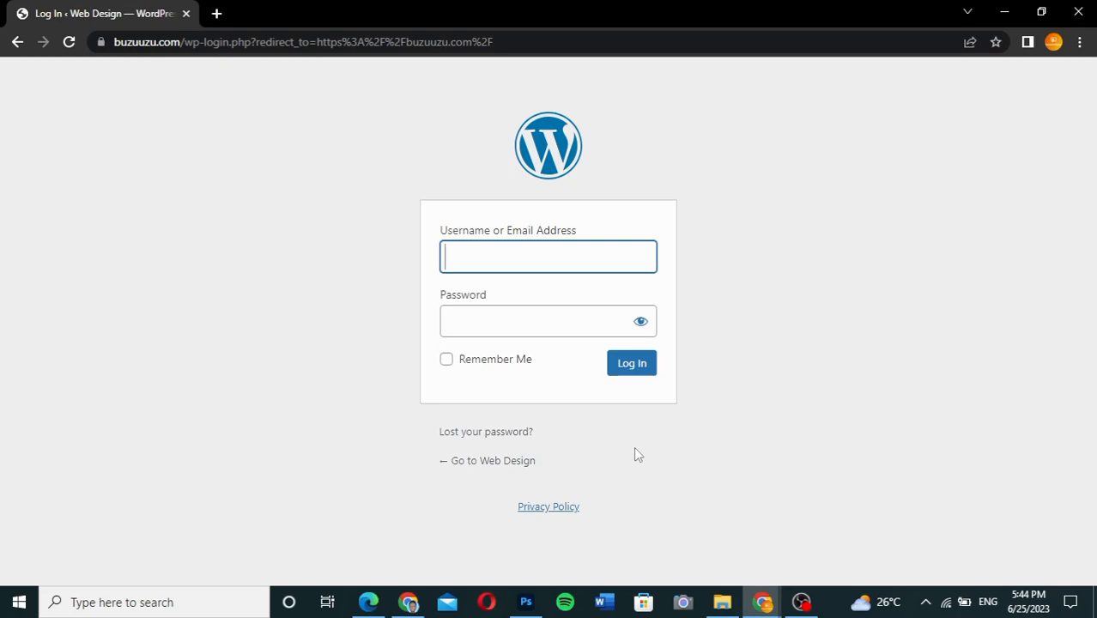
pyautogui.click(407, 601)
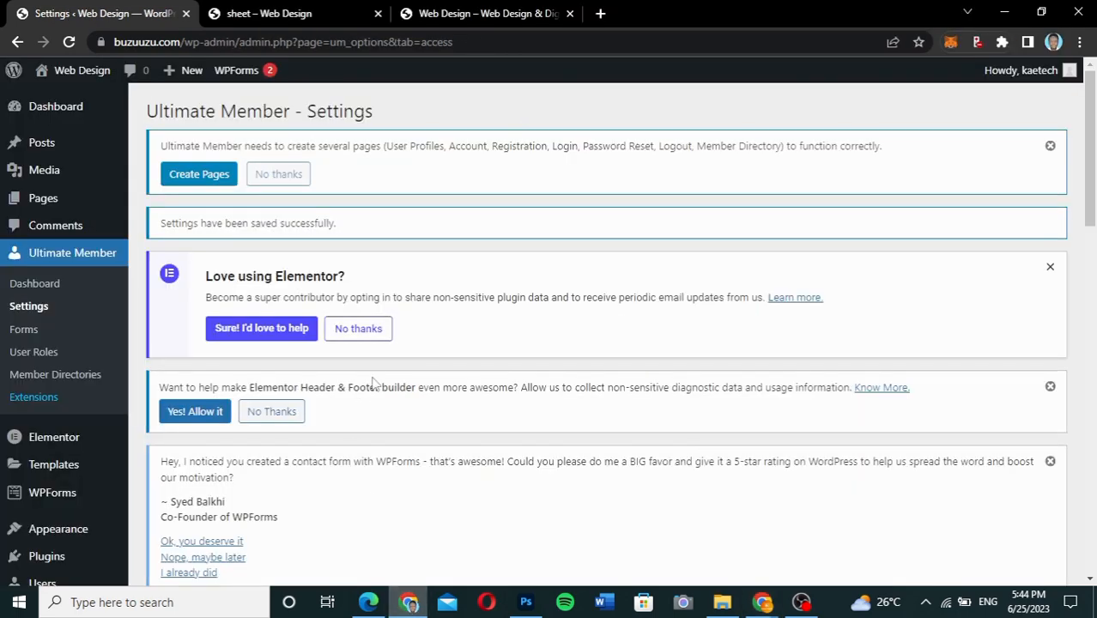
# Step: Set Ultimate Member's Global Site Access to "Site accessible to Everyone" and save the access settings
pyautogui.scroll(-1, 374, 384)
pyautogui.scroll(-5, 371, 382)
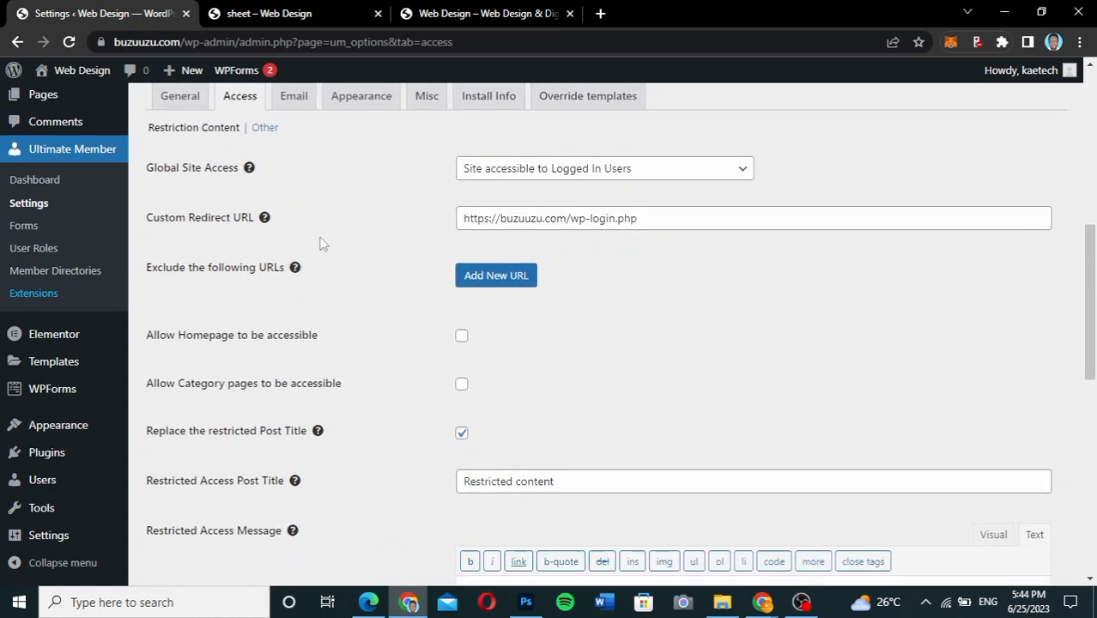
pyautogui.click(524, 177)
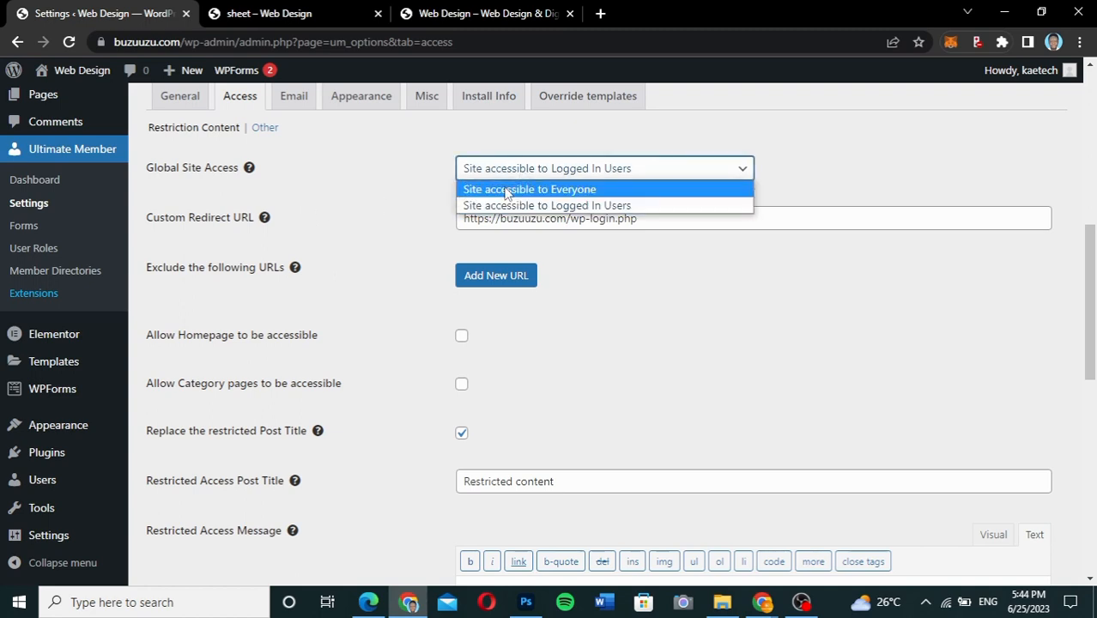
pyautogui.click(506, 190)
pyautogui.scroll(-2, 369, 365)
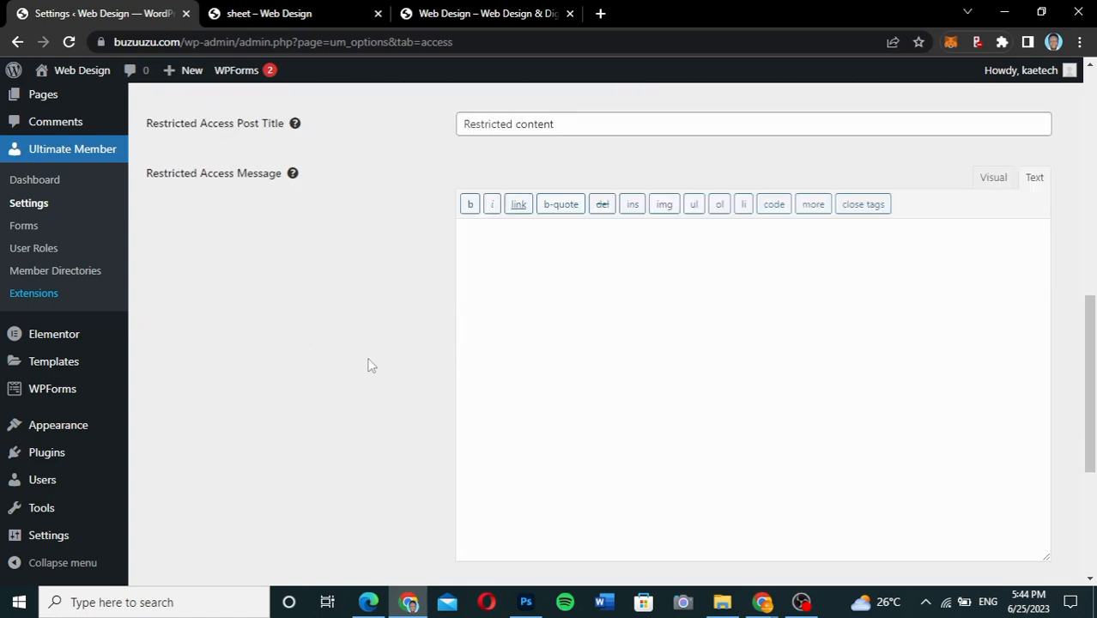
pyautogui.scroll(-4, 369, 366)
pyautogui.click(177, 505)
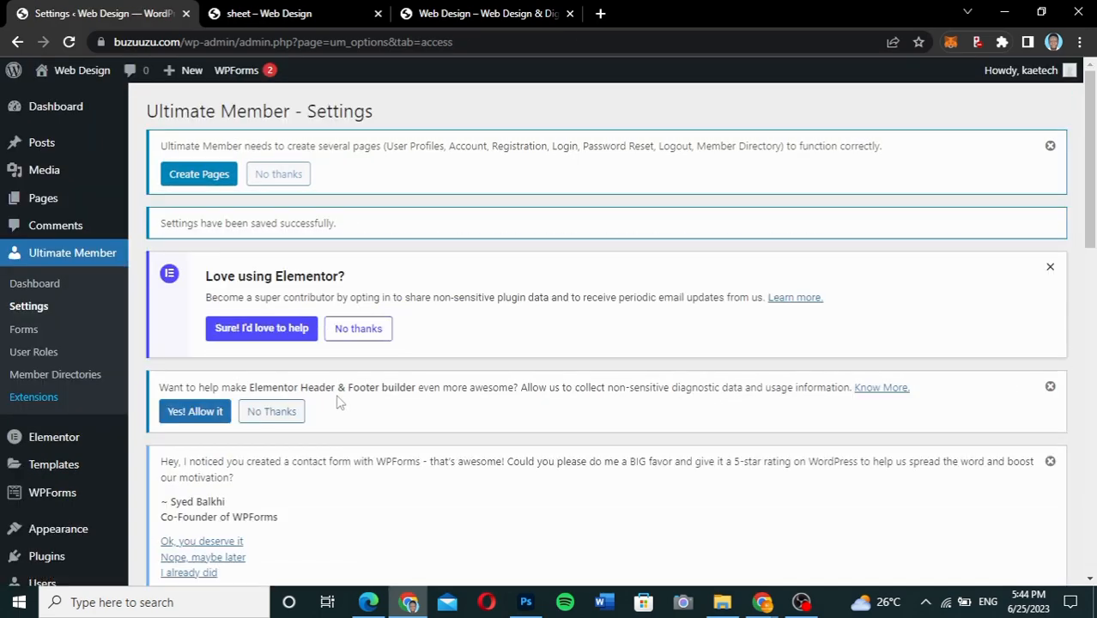
pyautogui.scroll(-4, 339, 402)
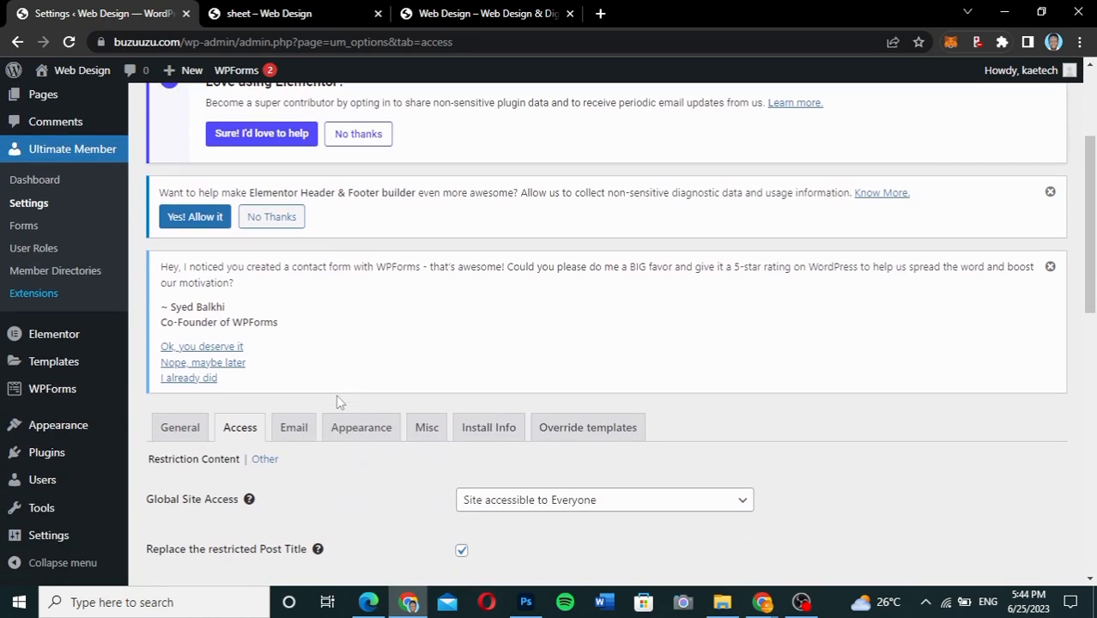
pyautogui.scroll(4, 336, 394)
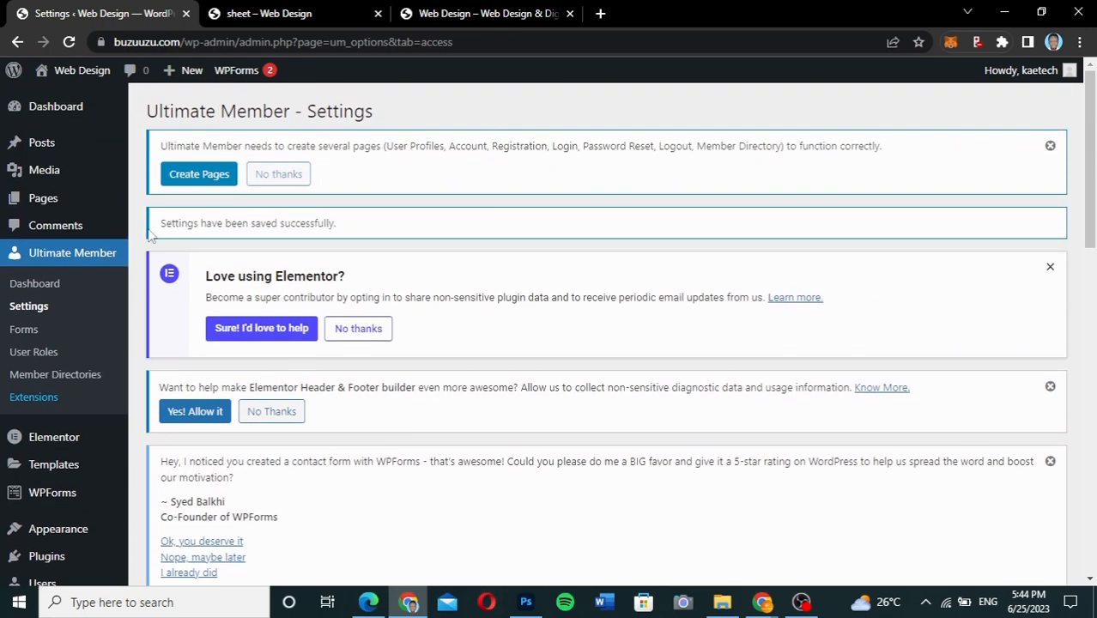
# Step: Open the "sheet" page from the list of all pages for editing in the WordPress editor
pyautogui.moveTo(38, 207)
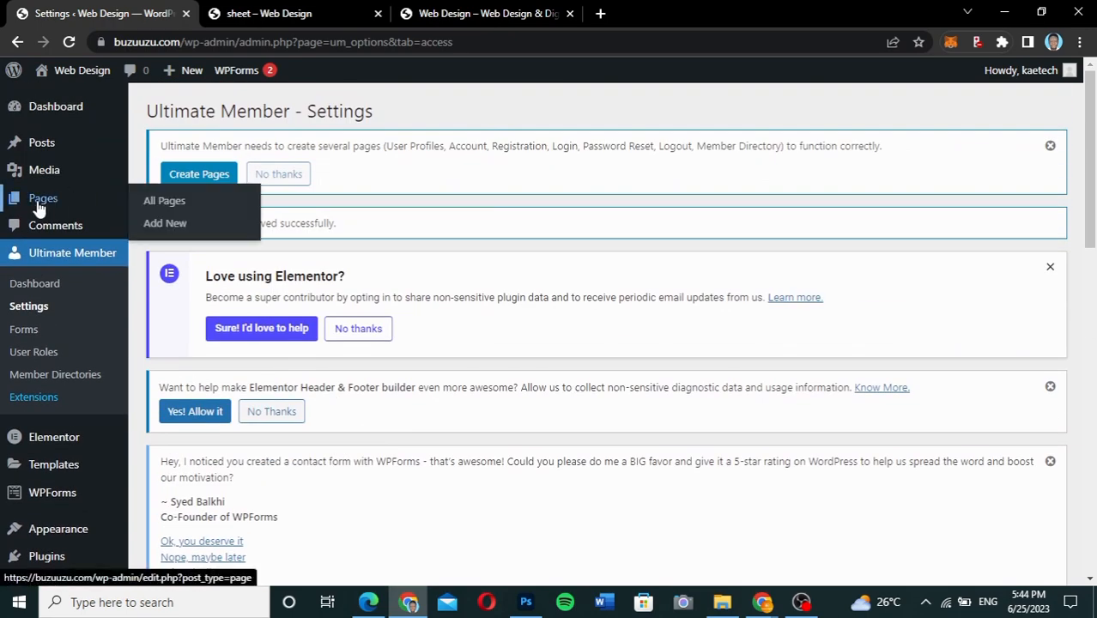
pyautogui.click(177, 204)
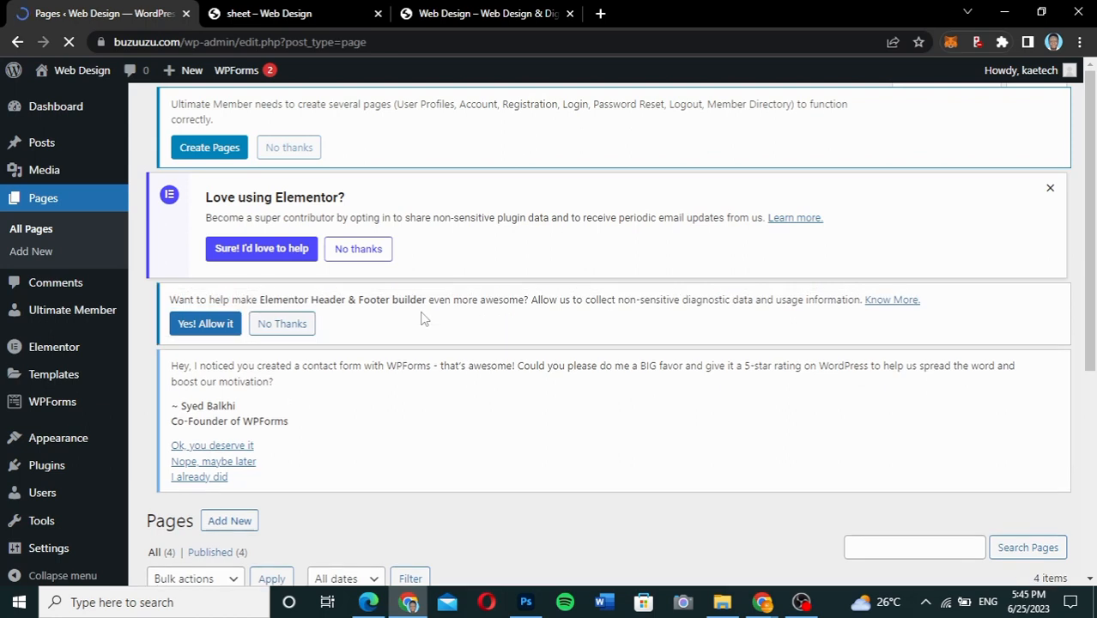
pyautogui.scroll(-5, 420, 318)
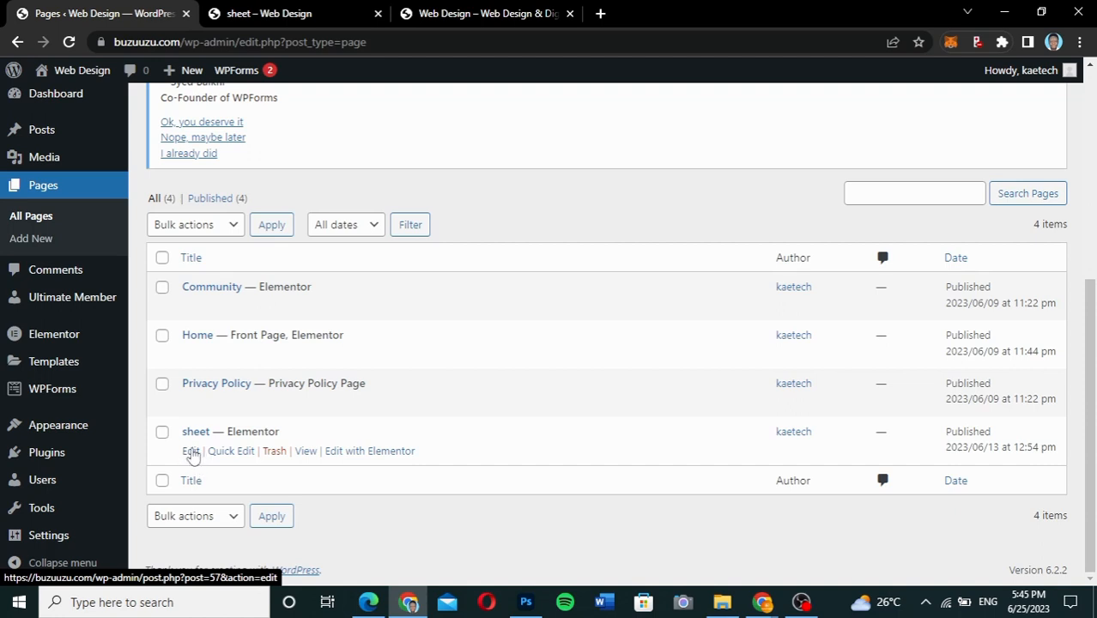
pyautogui.click(192, 455)
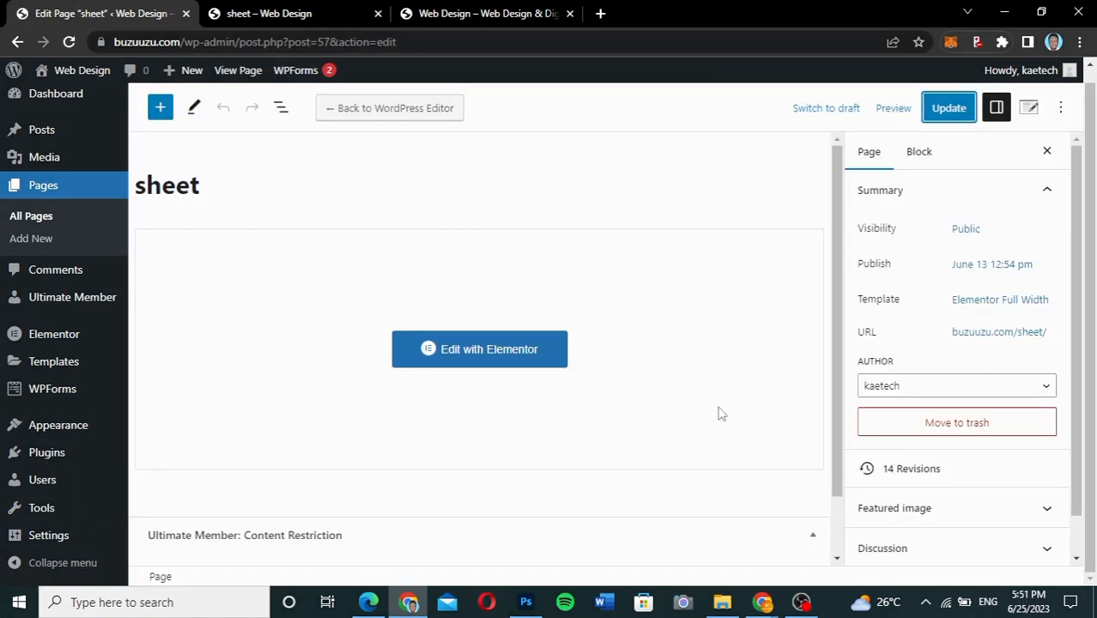
# Step: Enable Ultimate Member's access restriction on the sheet page and allow access only to "Logged in users"
pyautogui.scroll(-2, 719, 413)
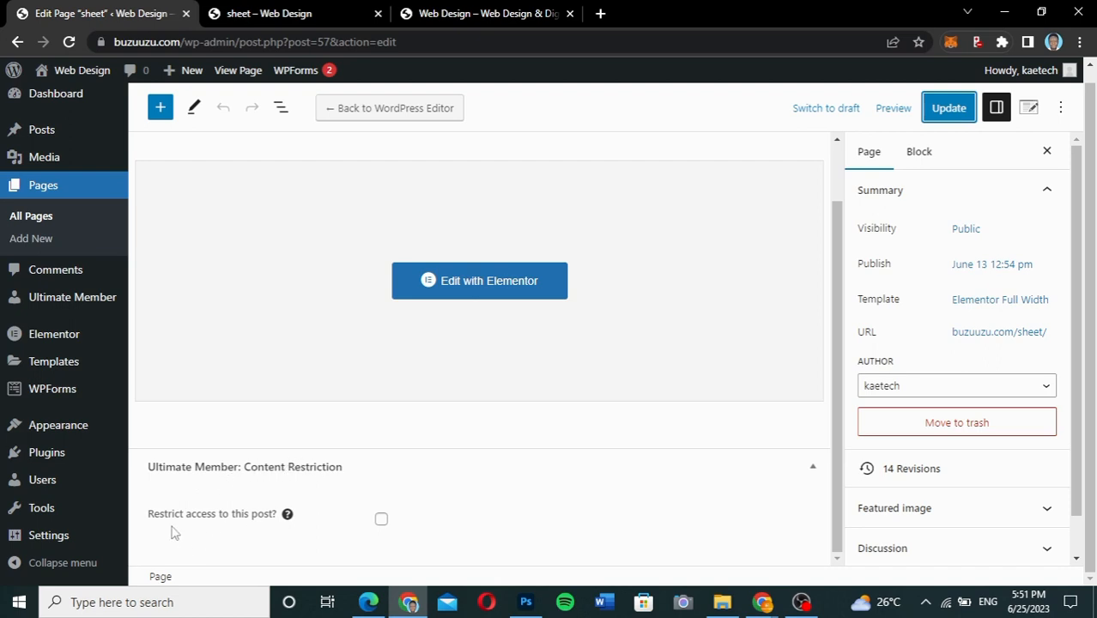
pyautogui.click(381, 518)
pyautogui.scroll(-1, 590, 509)
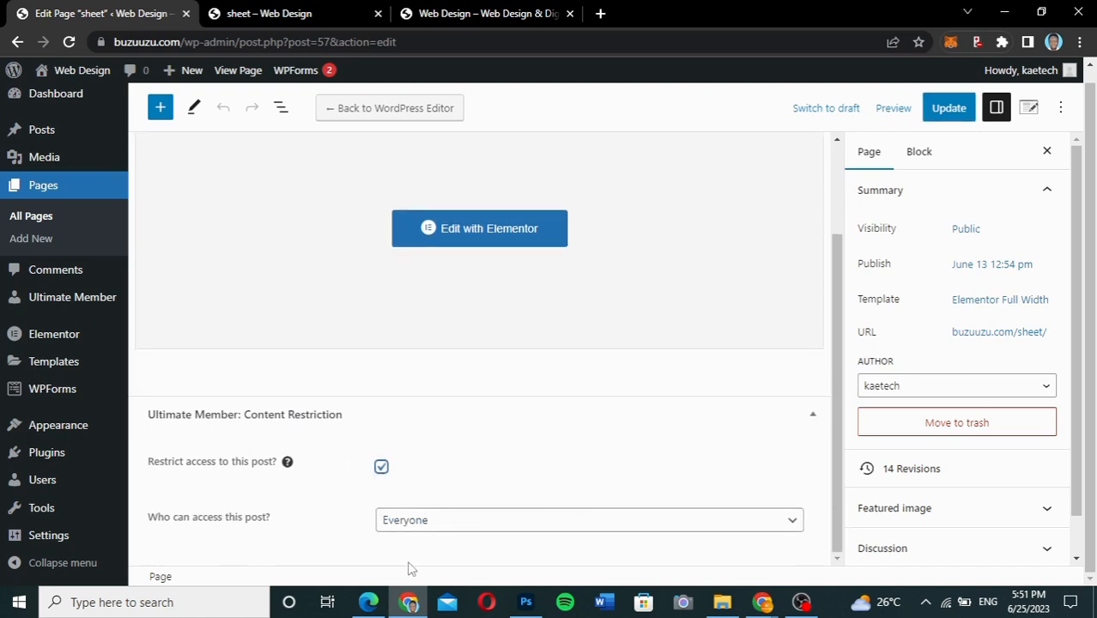
pyautogui.click(542, 529)
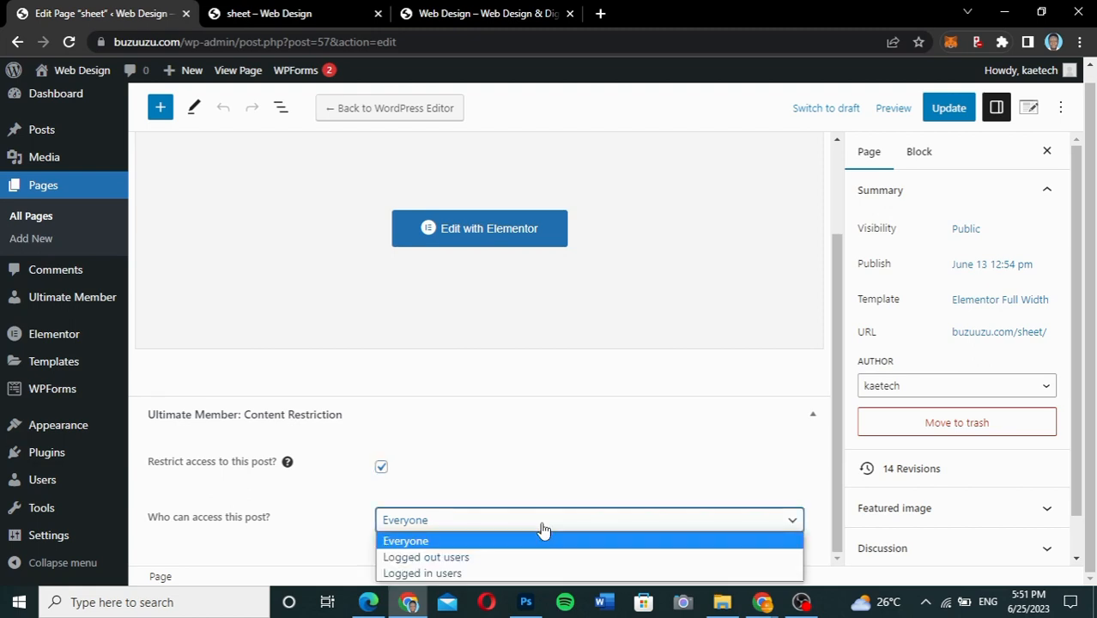
pyautogui.click(494, 580)
# Step: Try "Show access restricted message" as the action for users without access, and switch it back to "Redirect user"
pyautogui.scroll(-4, 492, 536)
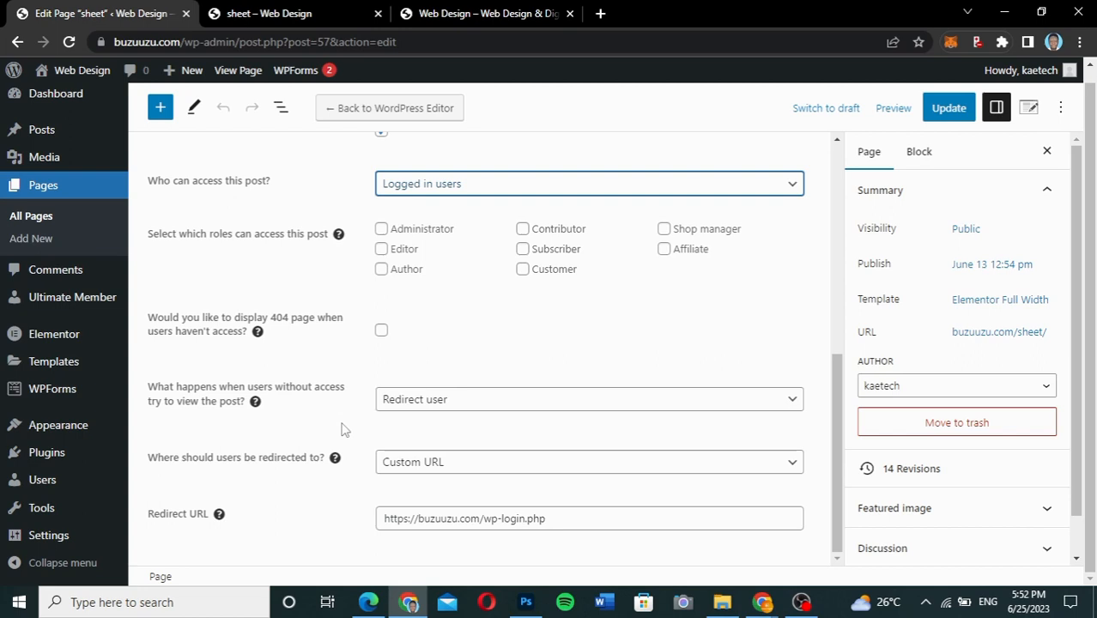
pyautogui.click(467, 402)
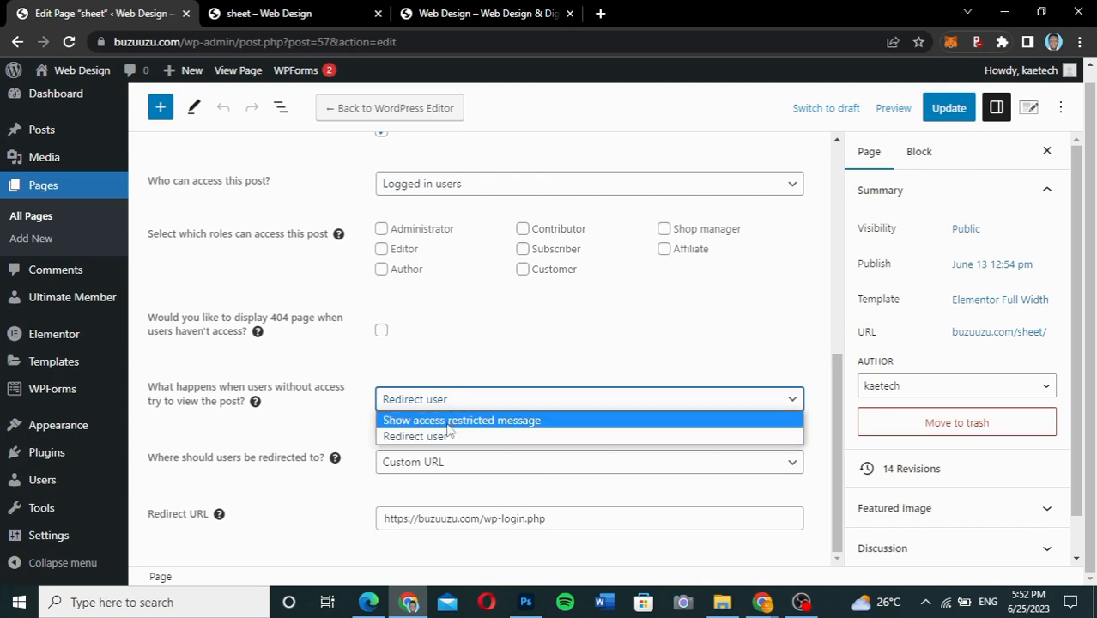
pyautogui.click(448, 425)
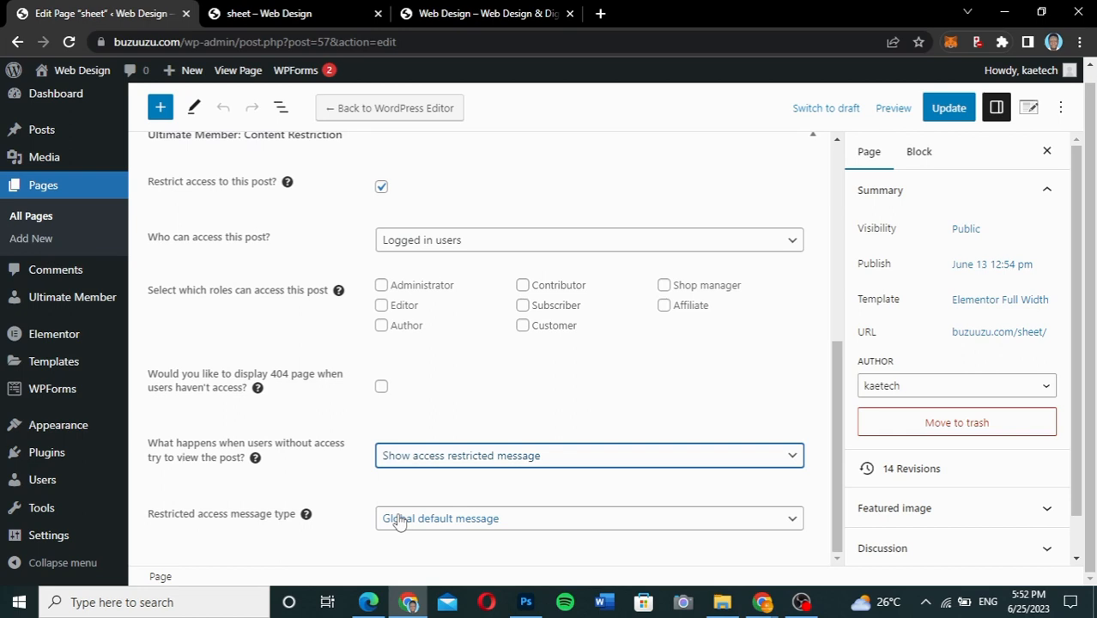
pyautogui.click(478, 458)
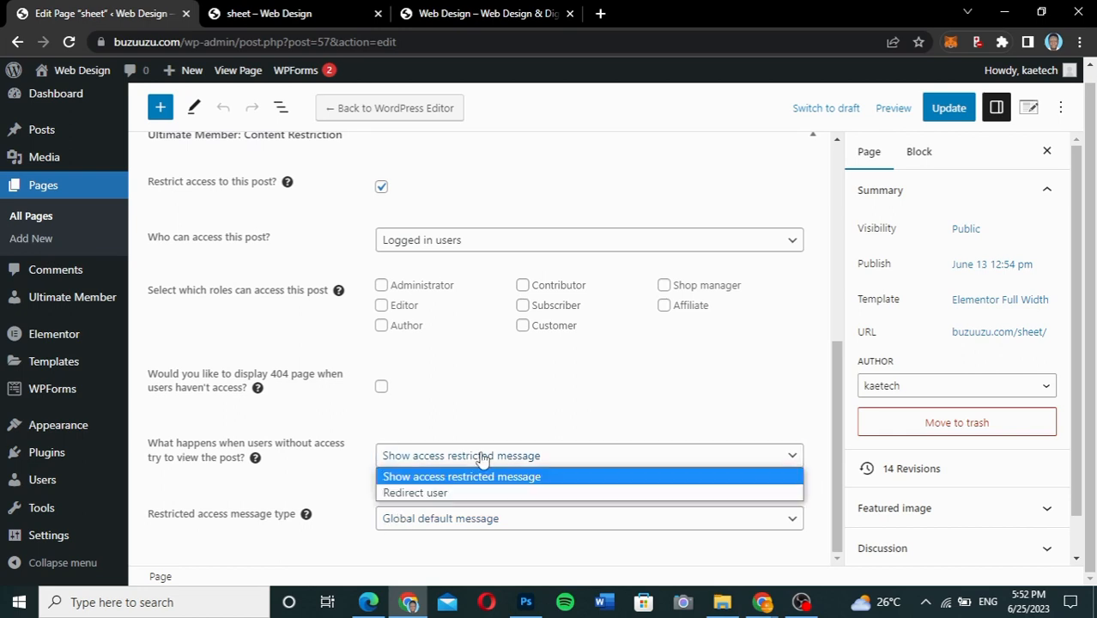
pyautogui.click(455, 493)
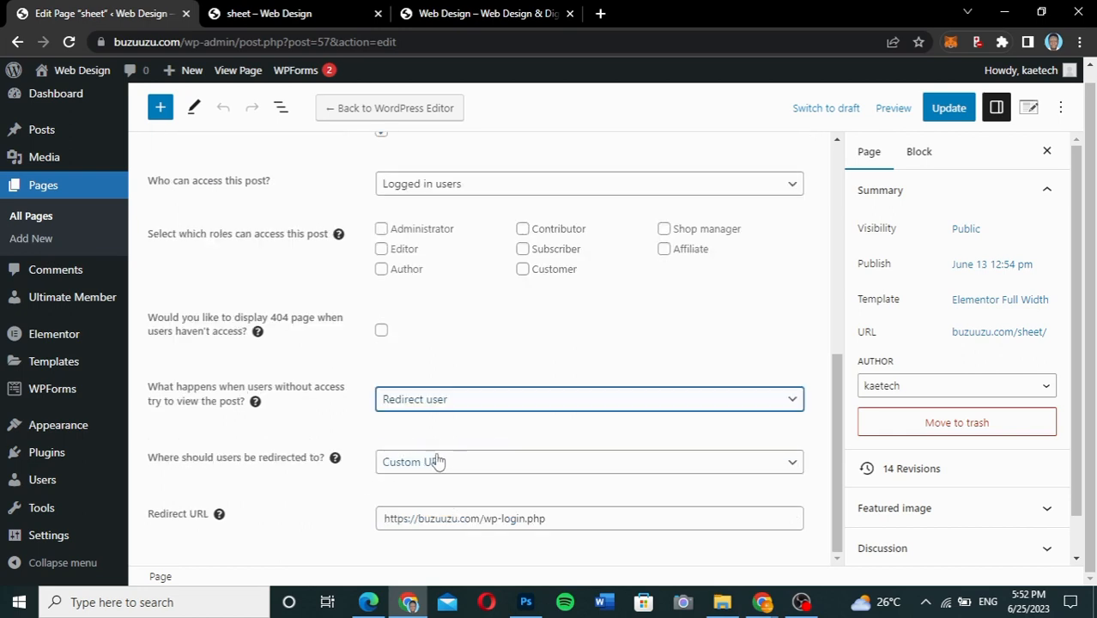
# Step: Review the available redirect destinations and the custom redirect URL for users without access
pyautogui.click(450, 465)
pyautogui.click(452, 468)
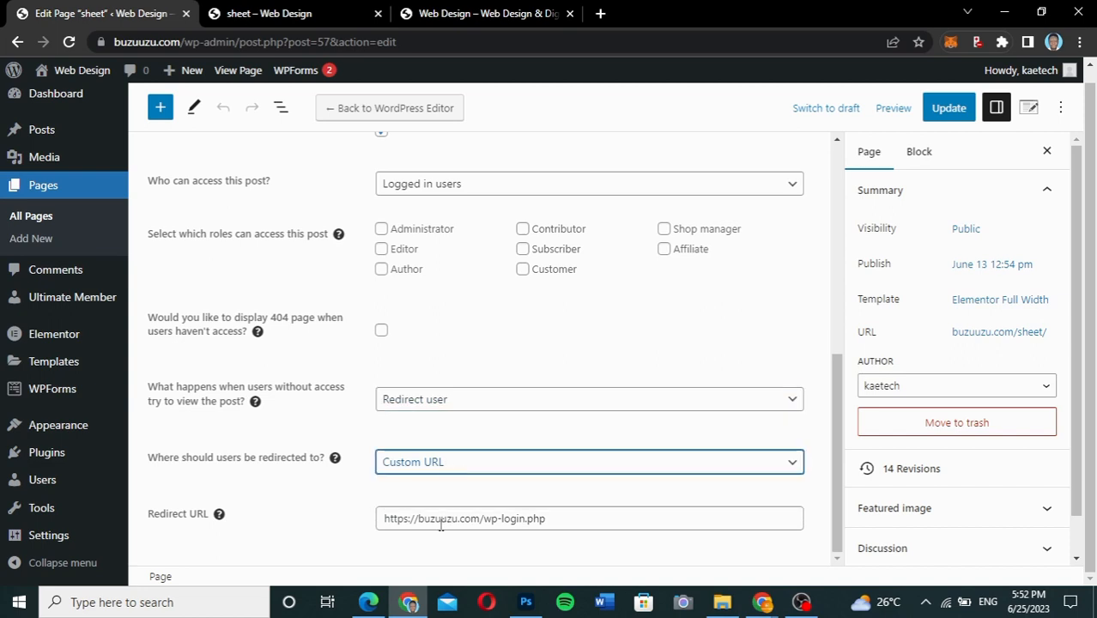
pyautogui.click(500, 468)
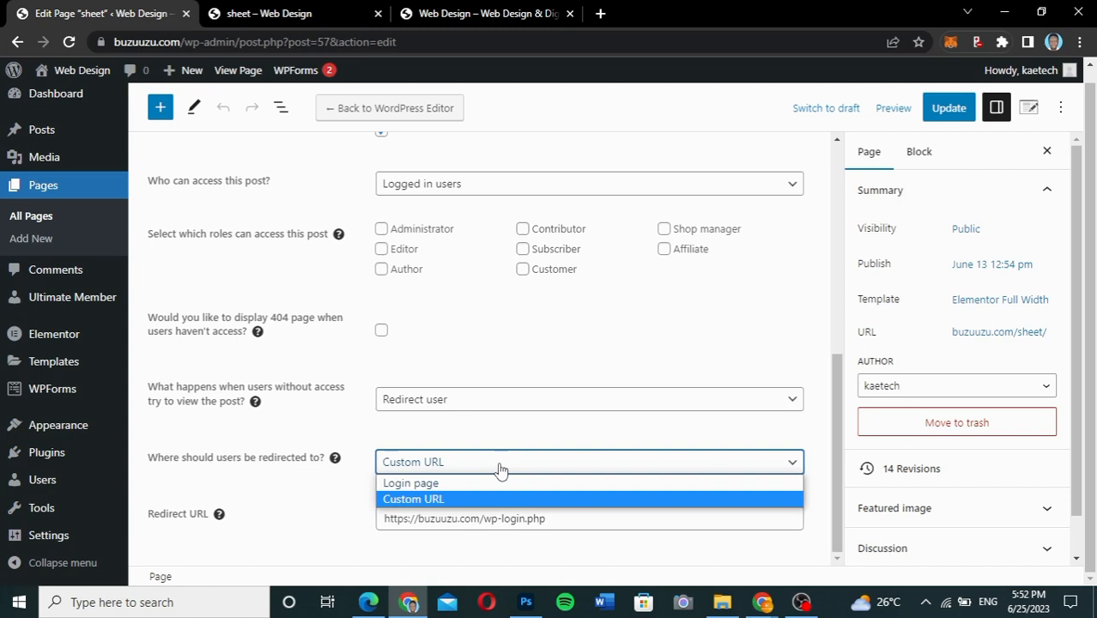
pyautogui.click(454, 499)
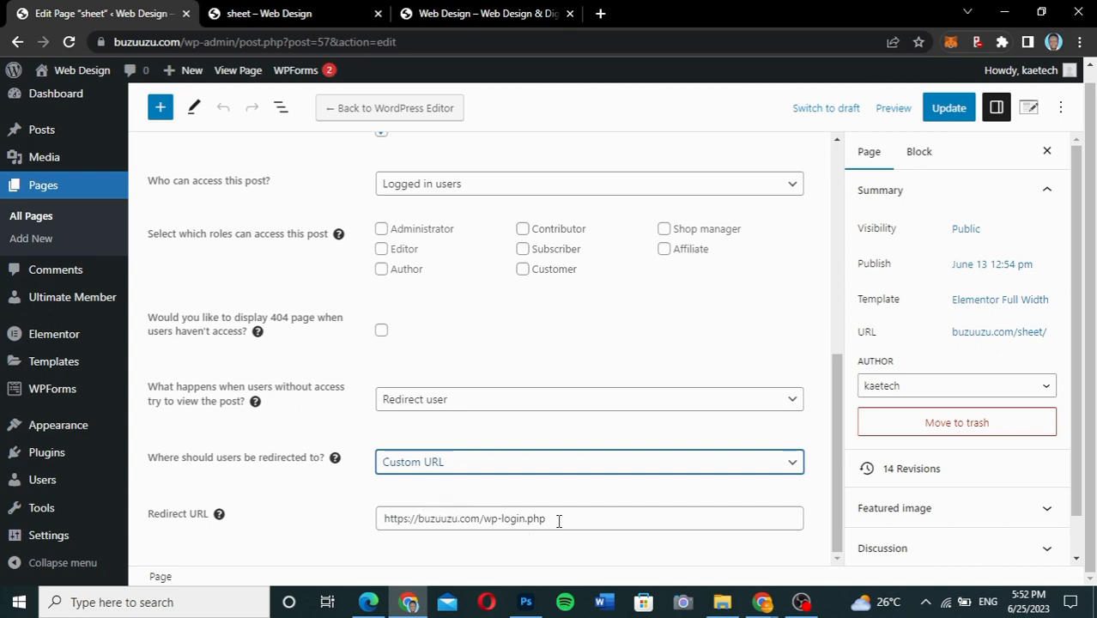
pyautogui.moveTo(558, 520); pyautogui.dragTo(375, 542)
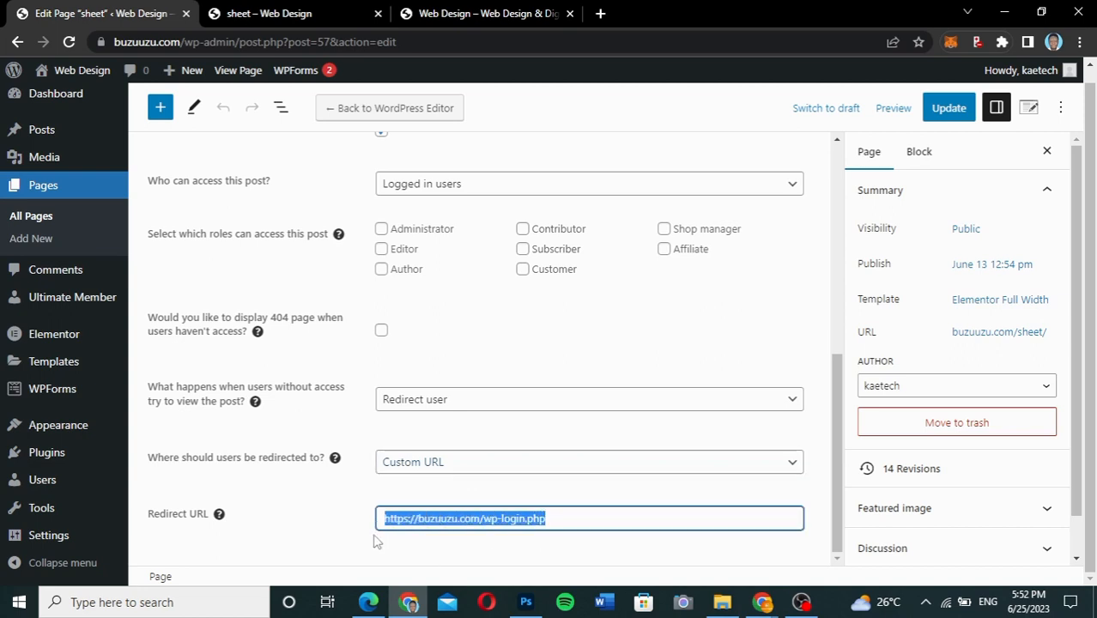
pyautogui.click(344, 530)
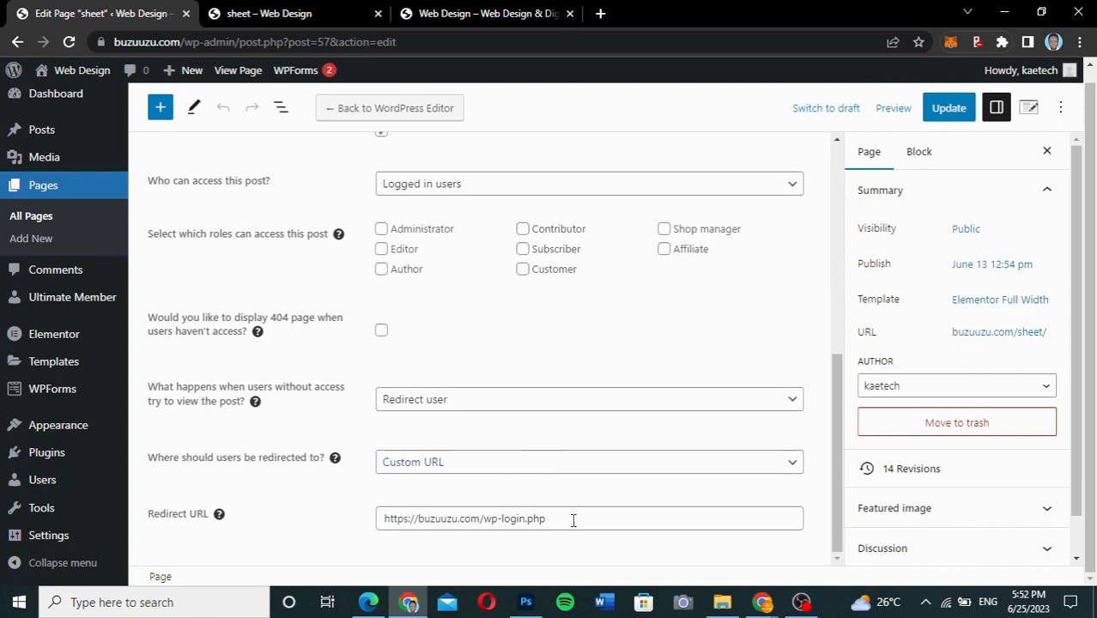
pyautogui.moveTo(573, 519); pyautogui.dragTo(343, 547)
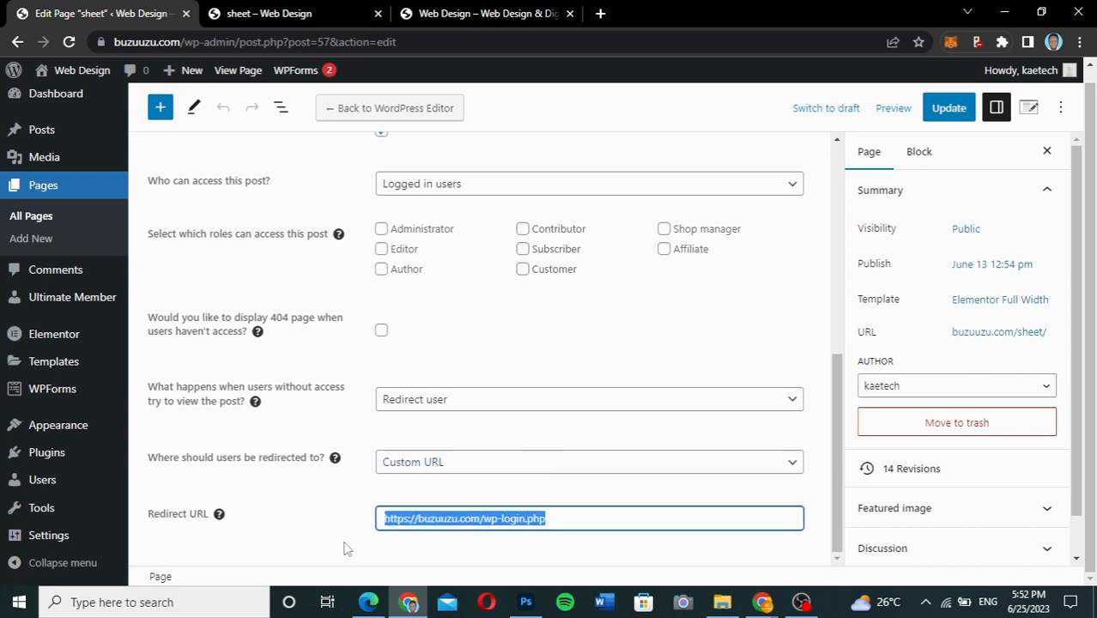
# Step: Set the redirect destination for users without access to "Custom URL" and update the sheet page
pyautogui.click(442, 462)
pyautogui.click(436, 496)
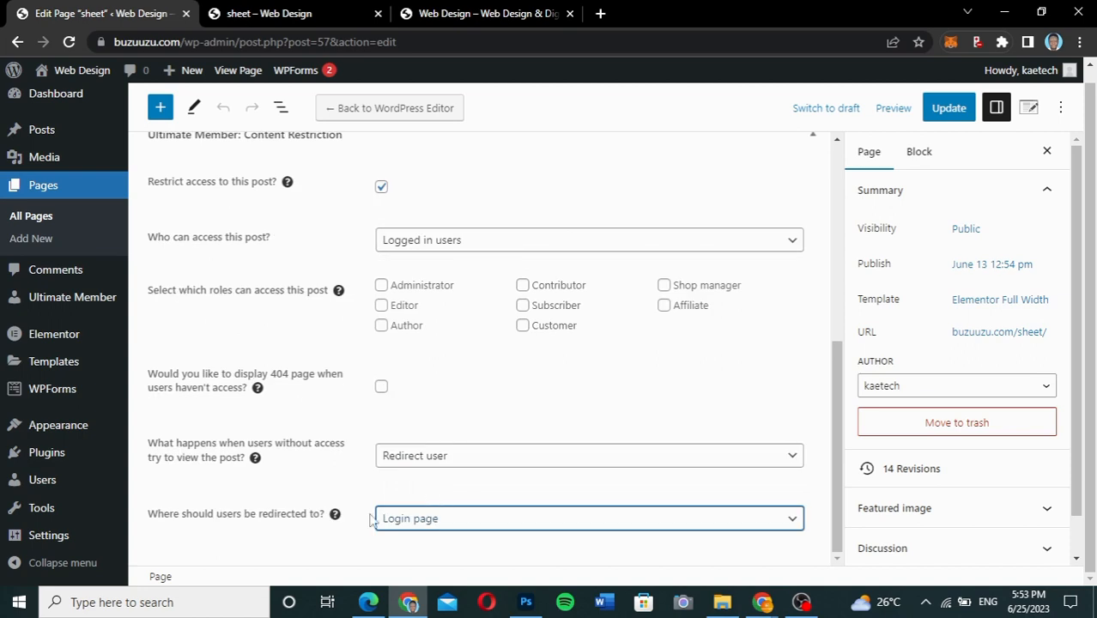
pyautogui.click(445, 524)
pyautogui.click(436, 556)
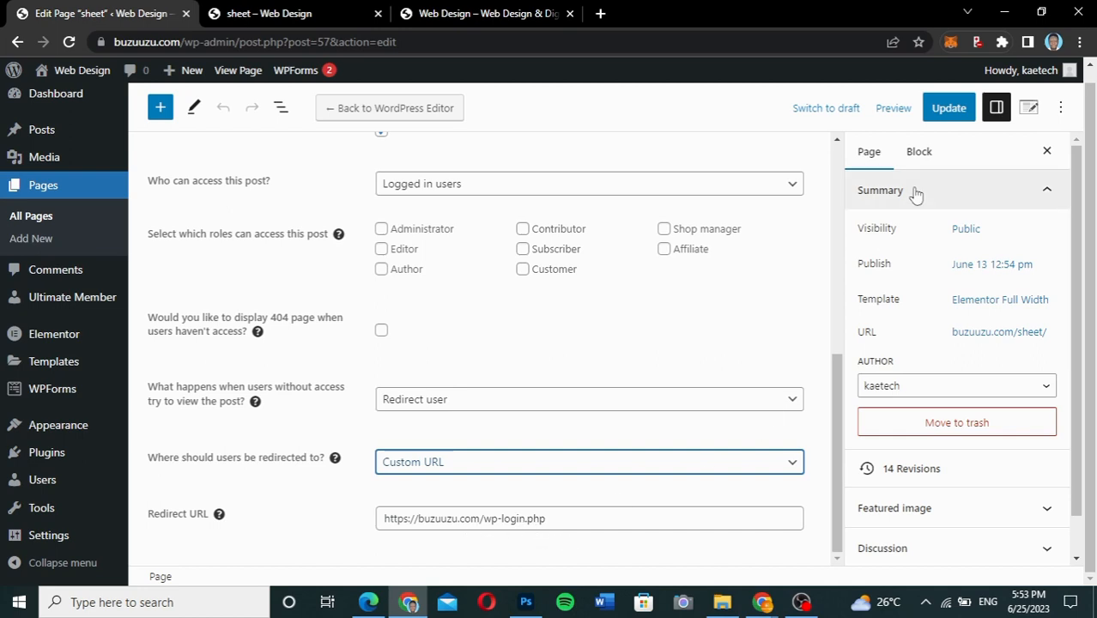
pyautogui.click(944, 113)
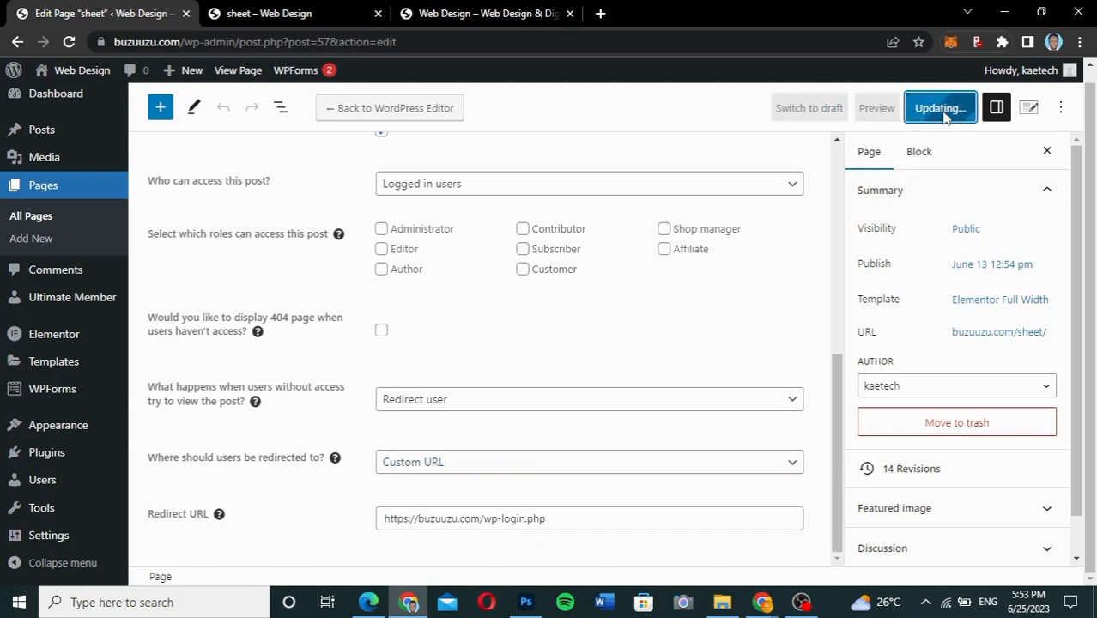
# Step: Check visitor access to the Restricted content page in the other browser profile's window, and return to the WordPress admin window
pyautogui.moveTo(762, 605)
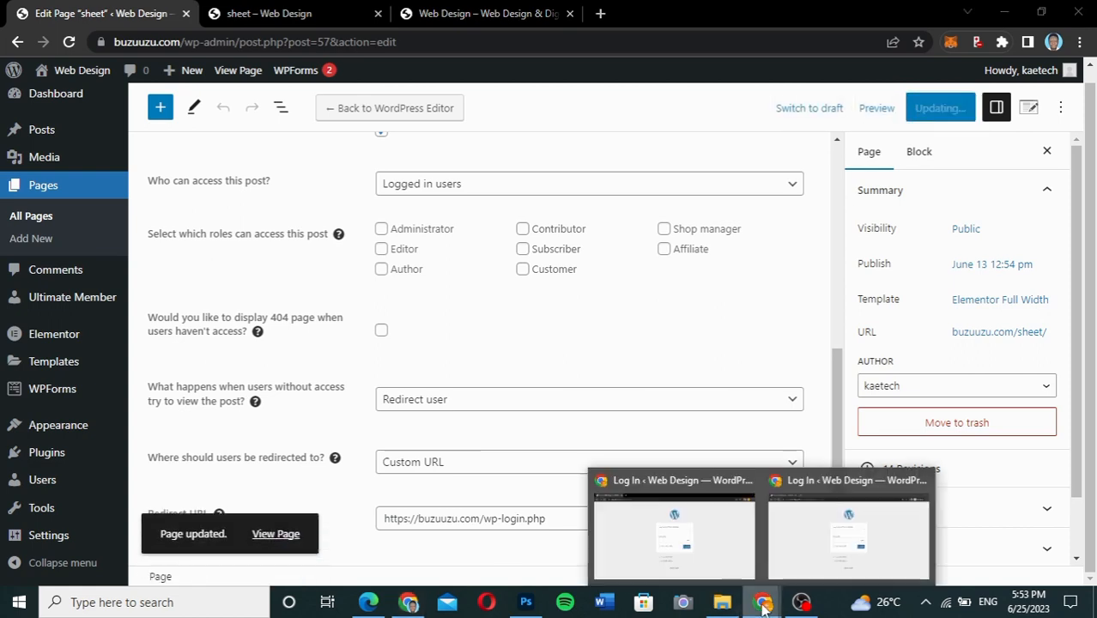
pyautogui.click(686, 553)
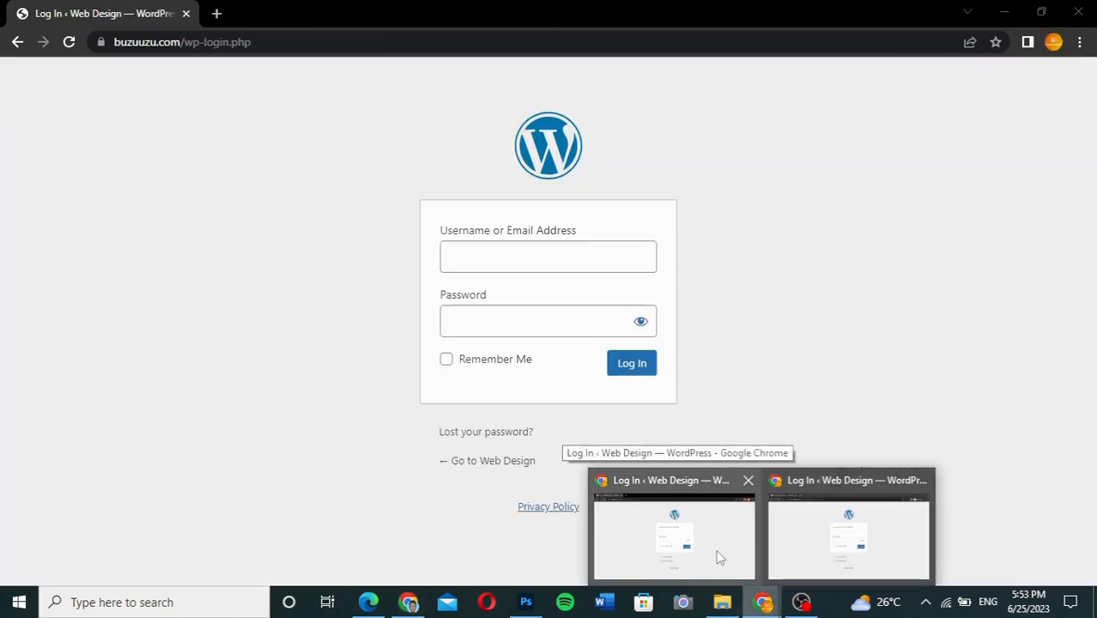
pyautogui.click(719, 556)
pyautogui.click(267, 41)
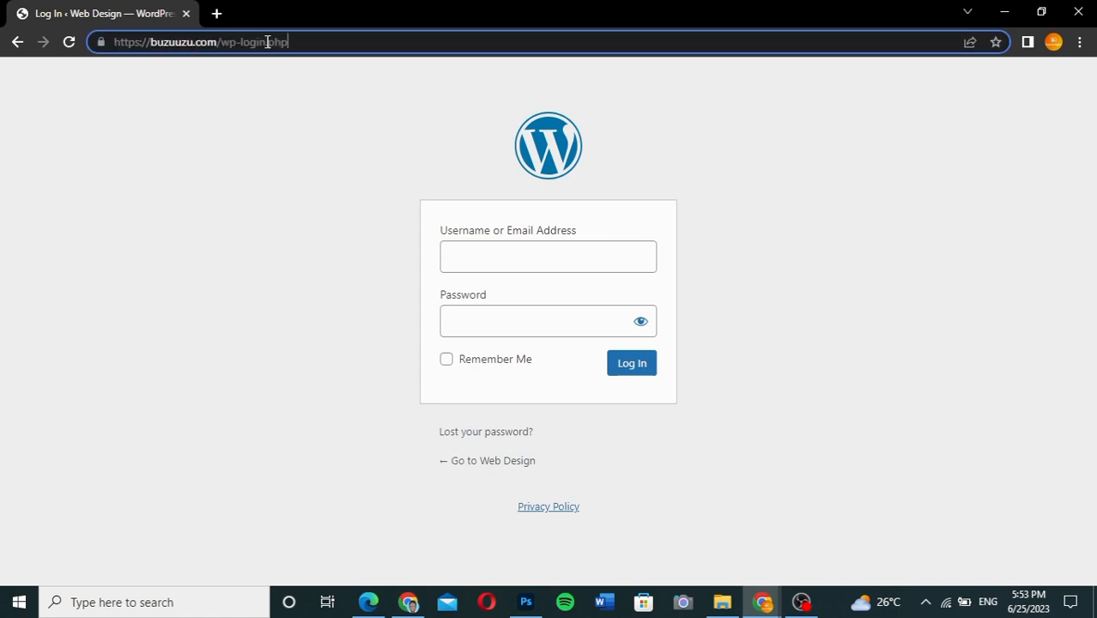
pyautogui.click(497, 460)
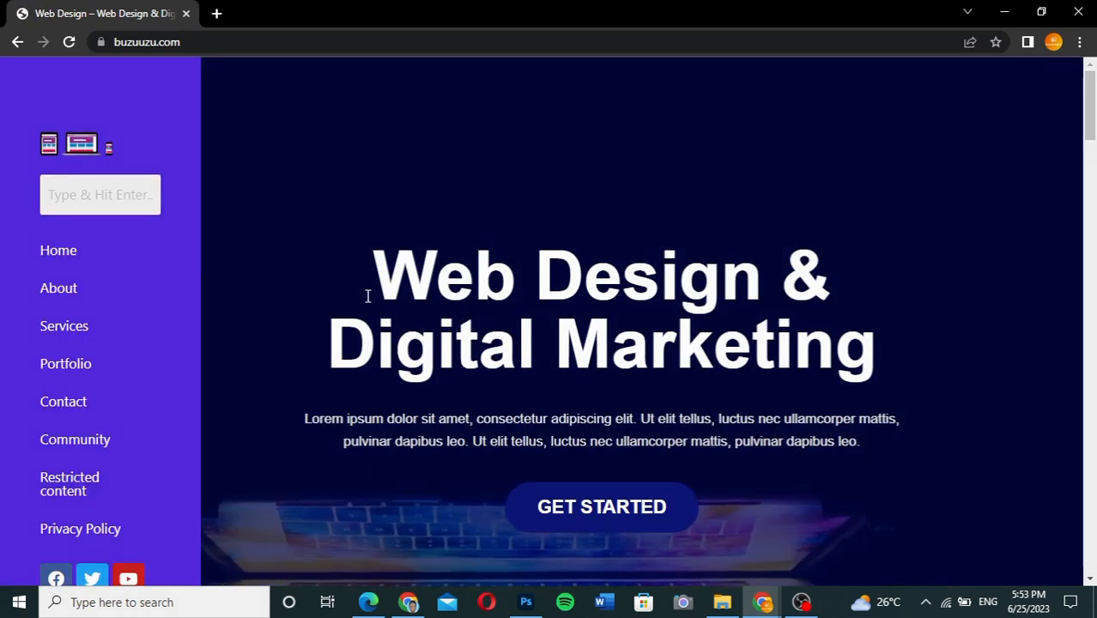
pyautogui.click(70, 494)
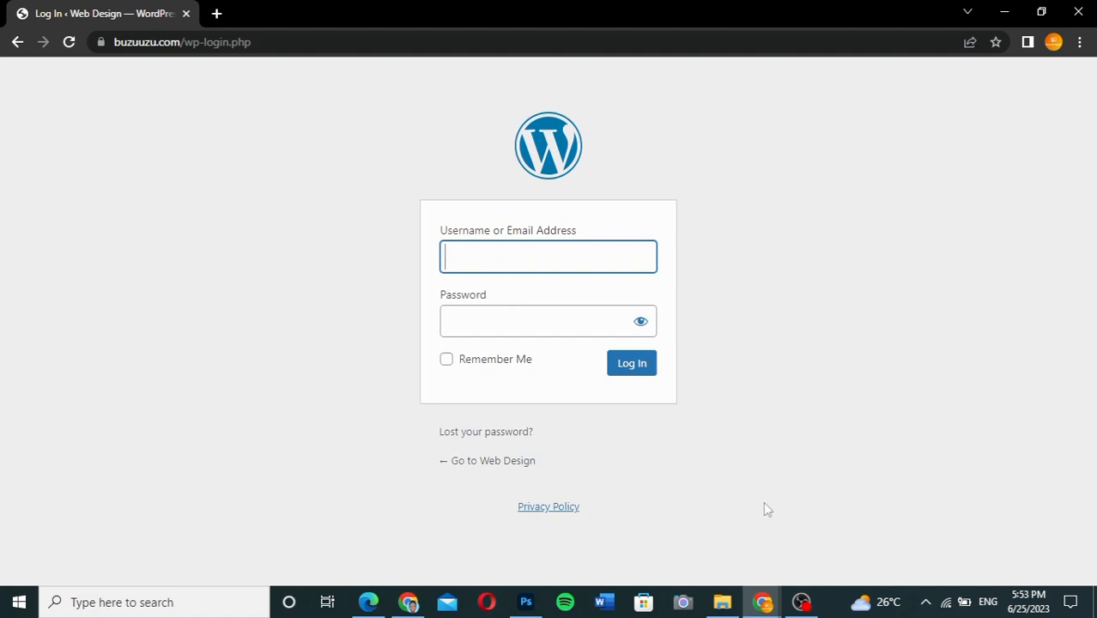
pyautogui.click(408, 602)
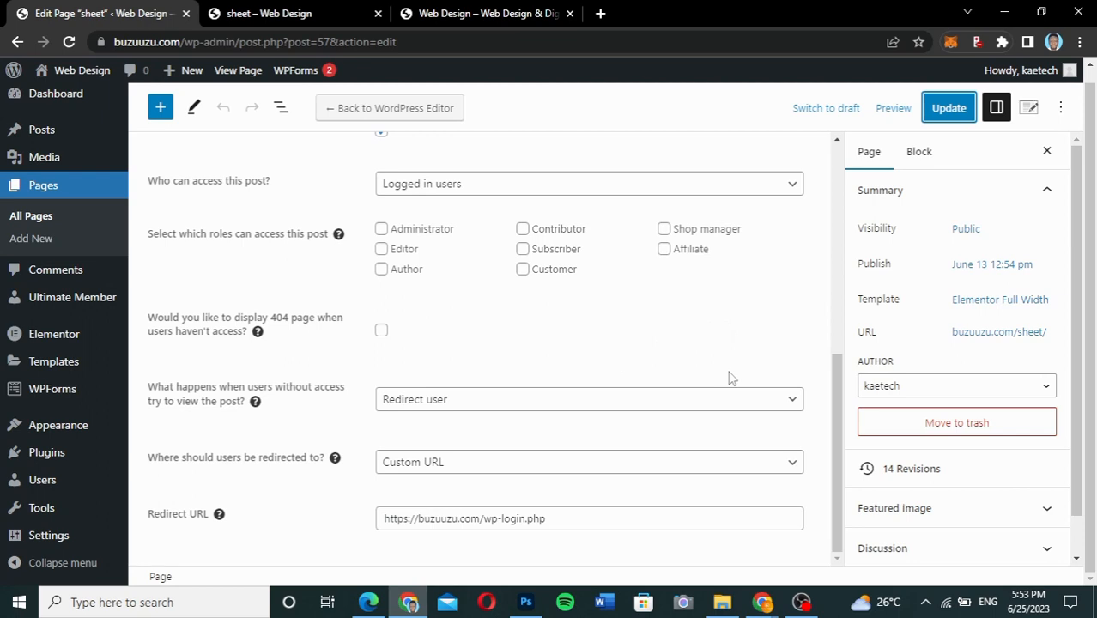